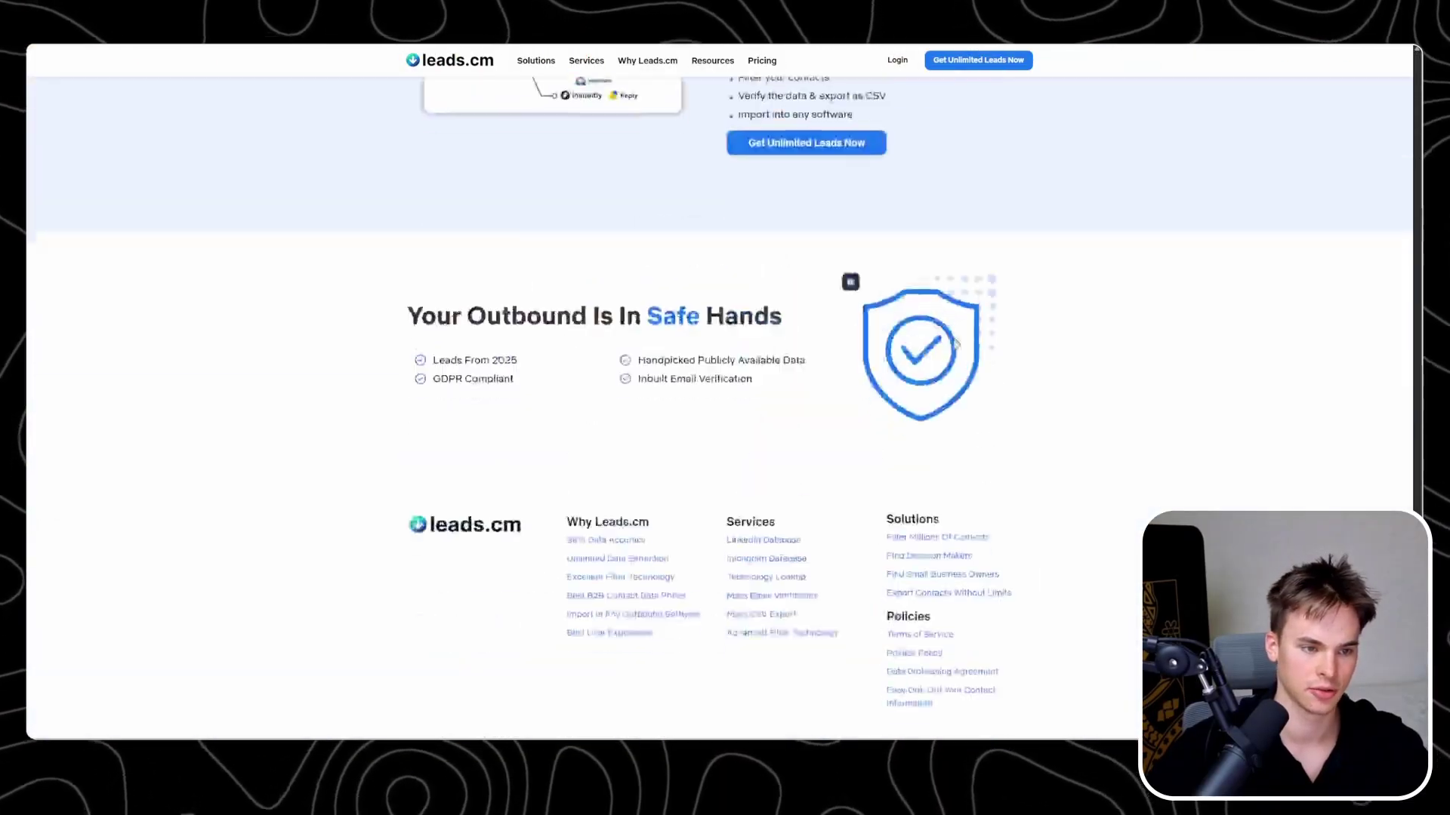
Scroll through the leads.cm landing page's pricing and filter feature sections
{"action": "scroll", "coordinate": [1155, 393], "scroll_direction": "up", "scroll_amount": 5}
{"action": "scroll", "coordinate": [1178, 408], "scroll_direction": "up", "scroll_amount": 5}
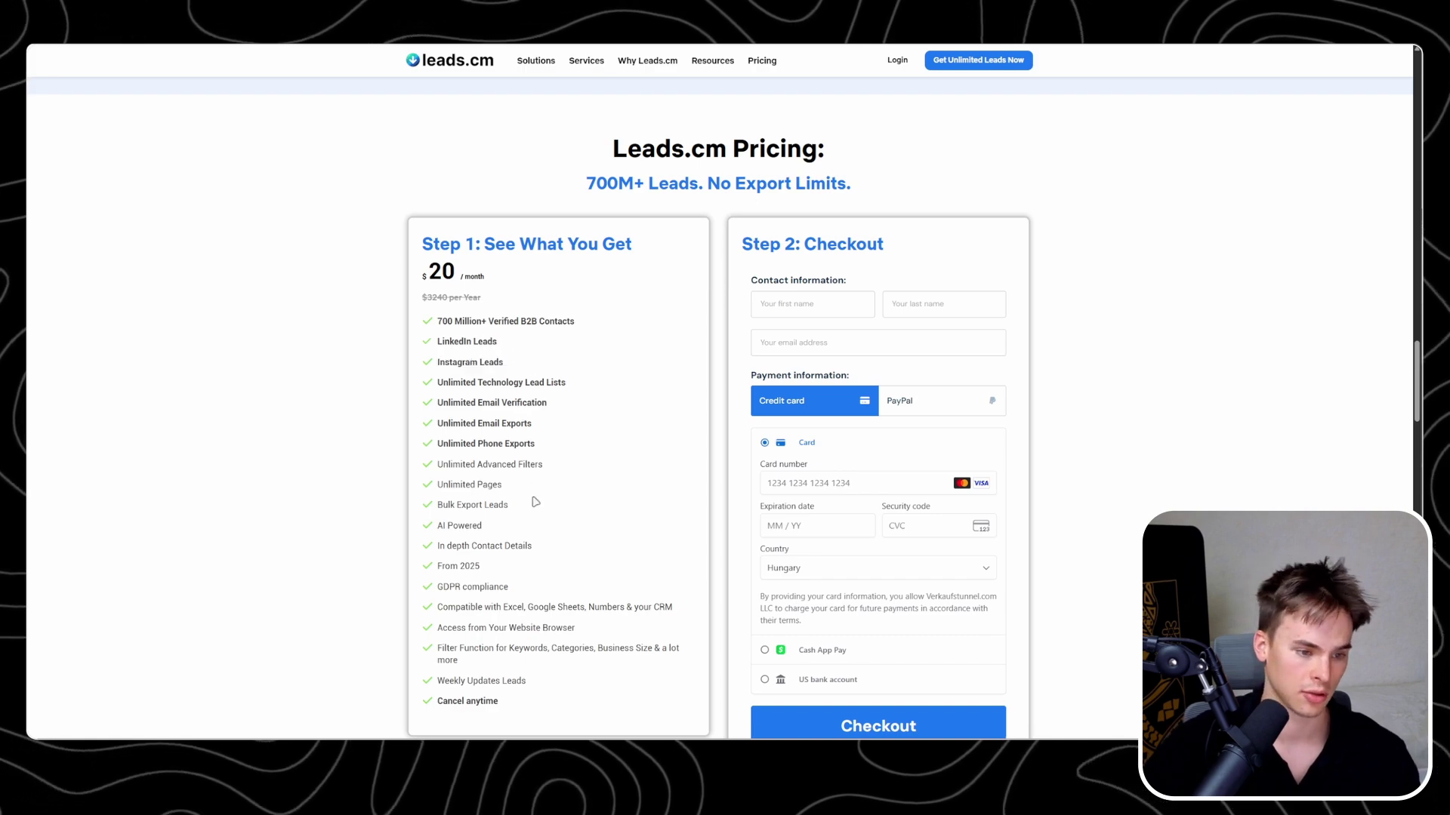
{"action": "scroll", "coordinate": [534, 502], "scroll_direction": "down", "scroll_amount": 2}
{"action": "scroll", "coordinate": [573, 451], "scroll_direction": "down", "scroll_amount": 2}
{"action": "scroll", "coordinate": [574, 451], "scroll_direction": "down", "scroll_amount": 5}
{"action": "scroll", "coordinate": [572, 451], "scroll_direction": "down", "scroll_amount": 5}
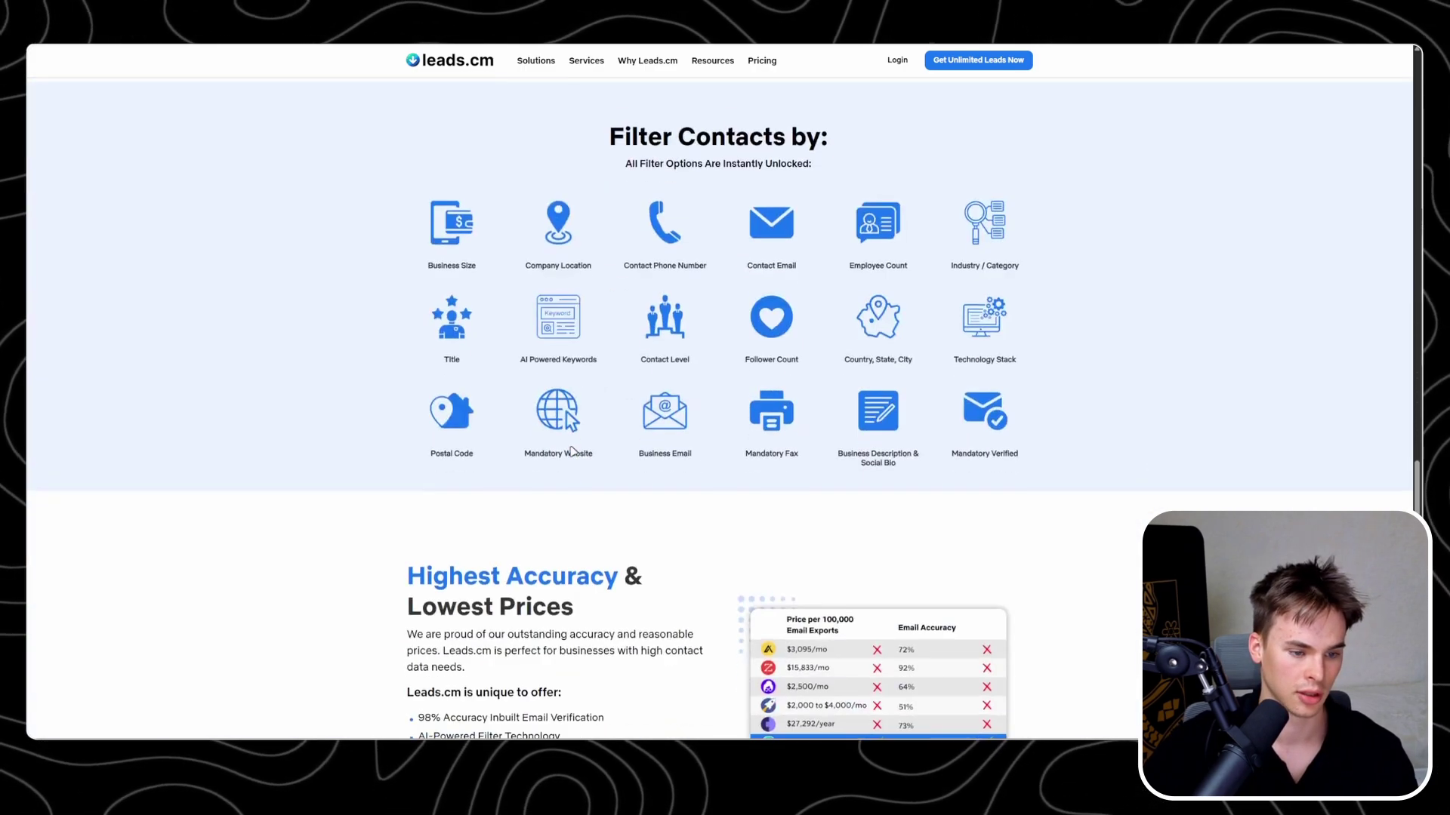
{"action": "scroll", "coordinate": [571, 451], "scroll_direction": "down", "scroll_amount": 4}
{"action": "scroll", "coordinate": [570, 450], "scroll_direction": "down", "scroll_amount": 2}
{"action": "scroll", "coordinate": [755, 422], "scroll_direction": "up", "scroll_amount": 15}
{"action": "scroll", "coordinate": [888, 392], "scroll_direction": "up", "scroll_amount": 5}
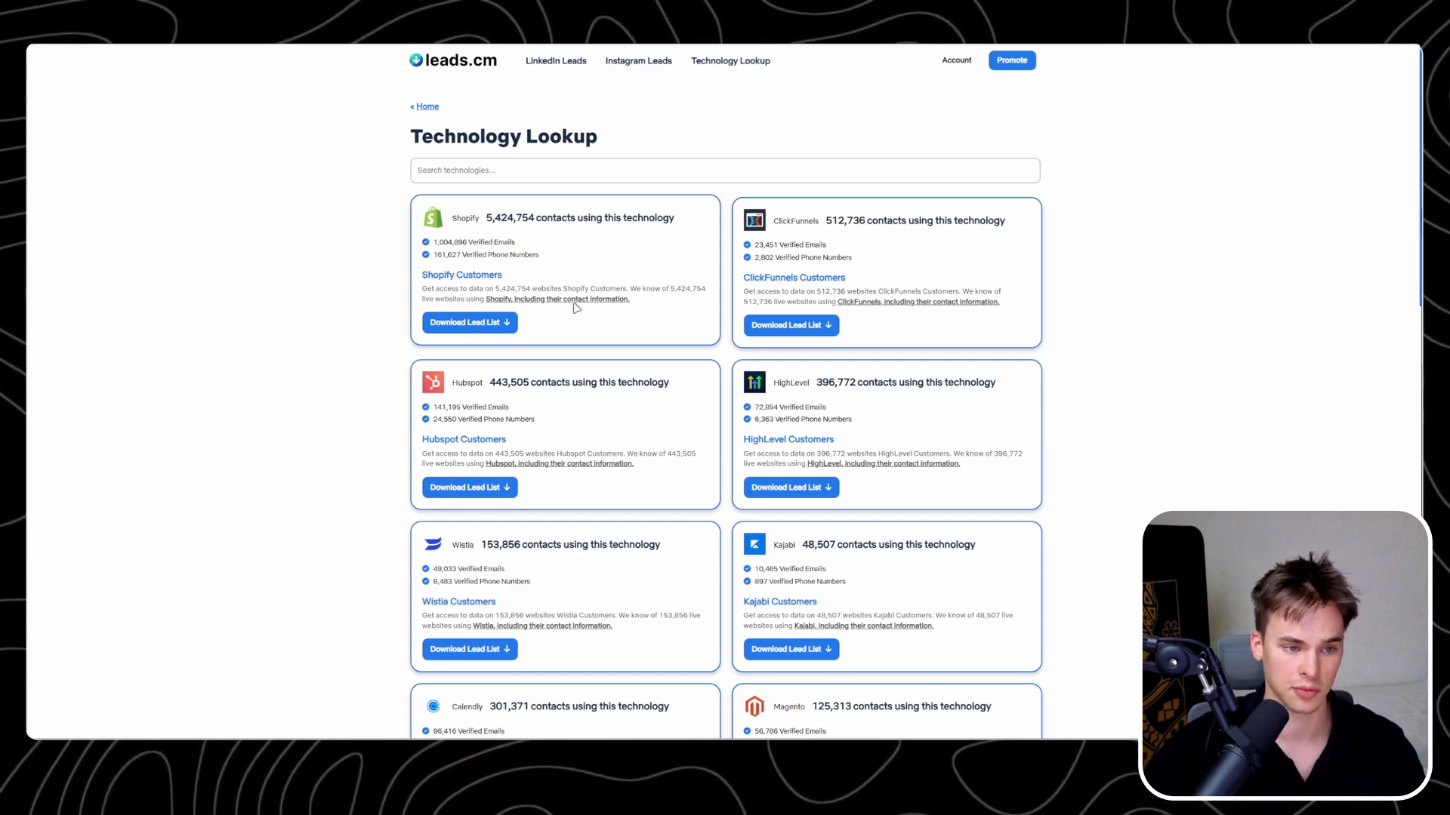
Open the Download Shopify Lead List dialog from the Shopify card
{"action": "left_click", "coordinate": [470, 322]}
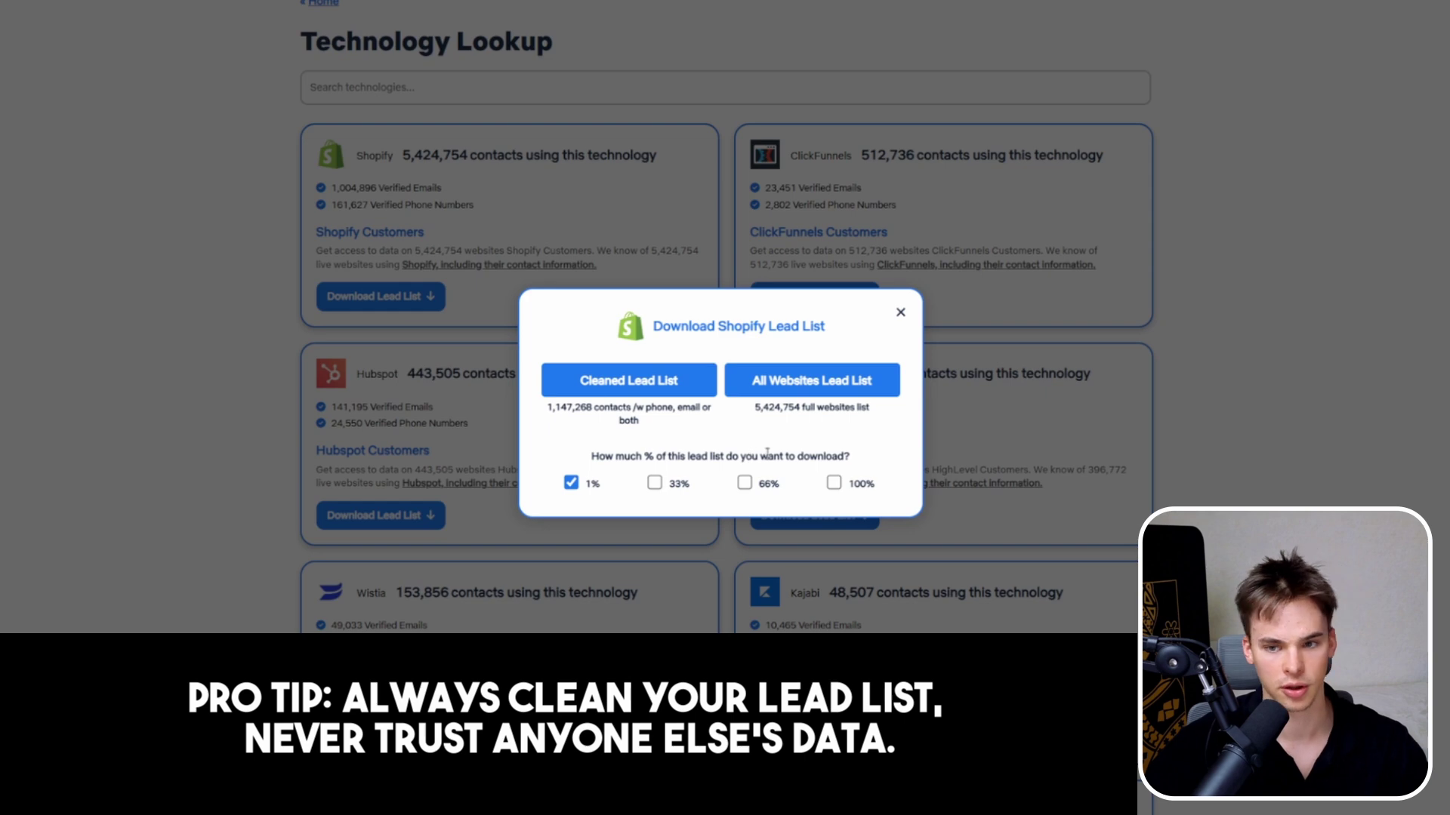
Keep the list share at 1% and download the cleaned Shopify lead list
{"action": "left_click", "coordinate": [834, 484]}
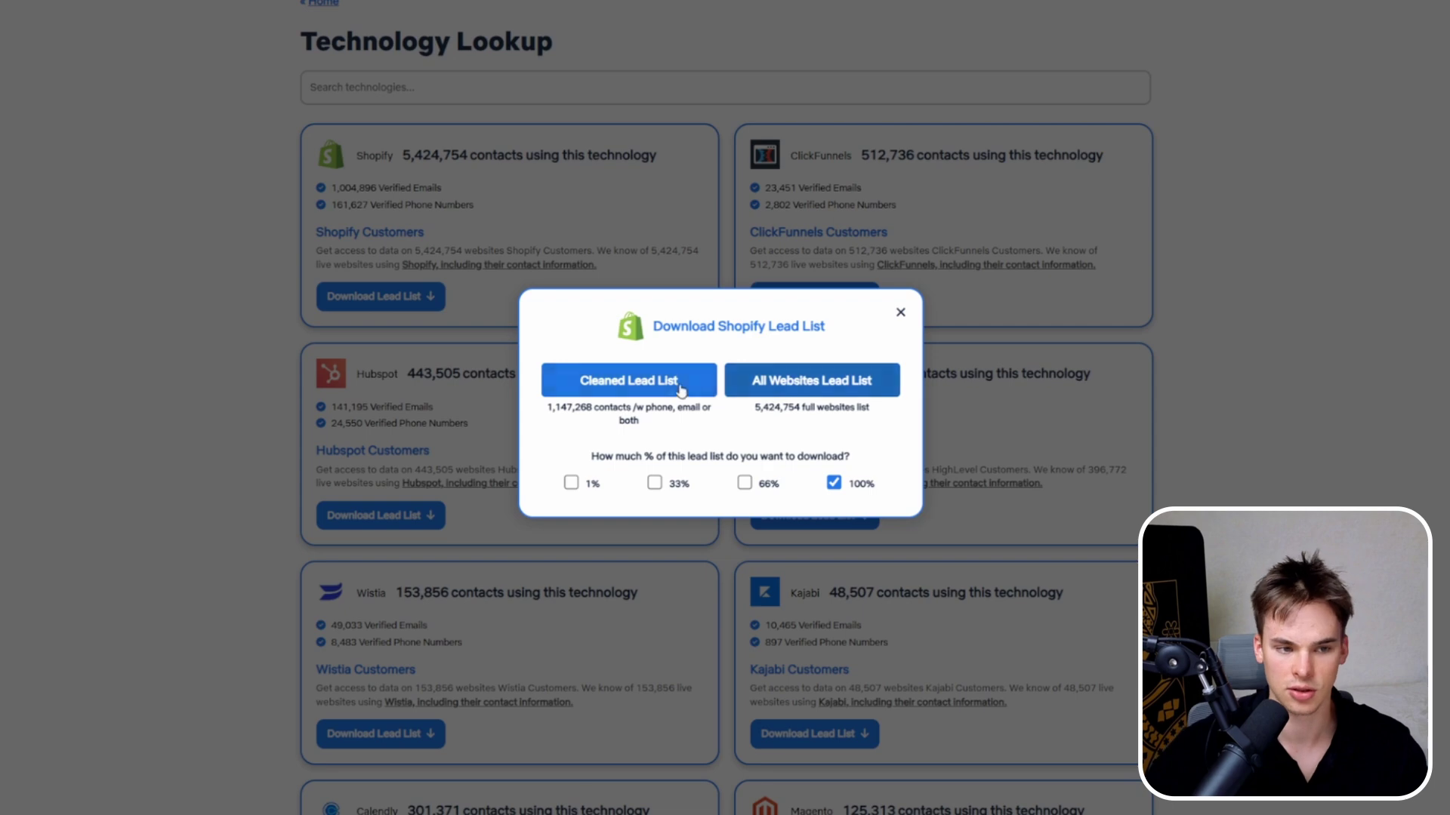
{"action": "left_click", "coordinate": [572, 484]}
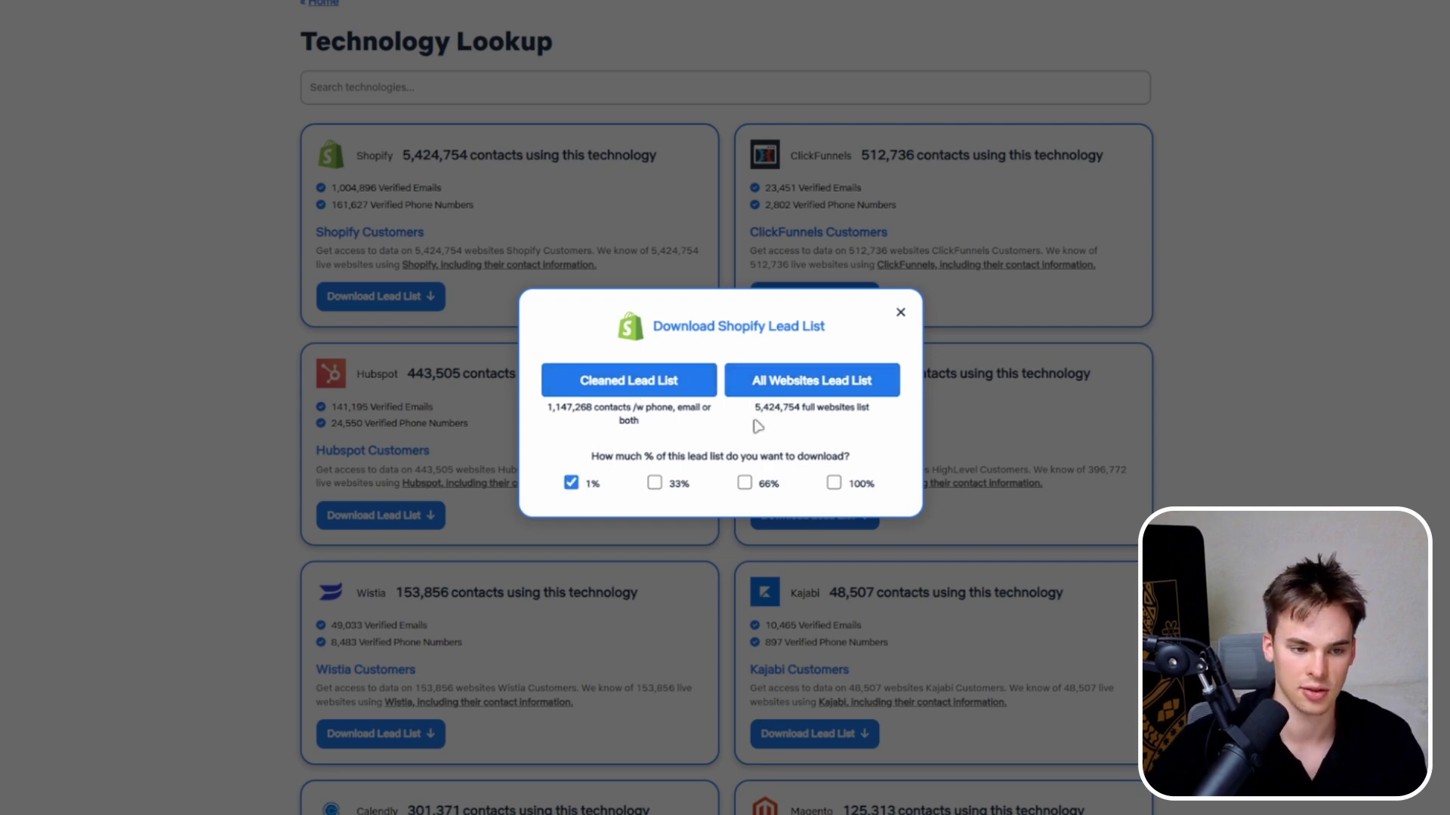
{"action": "left_click", "coordinate": [806, 463]}
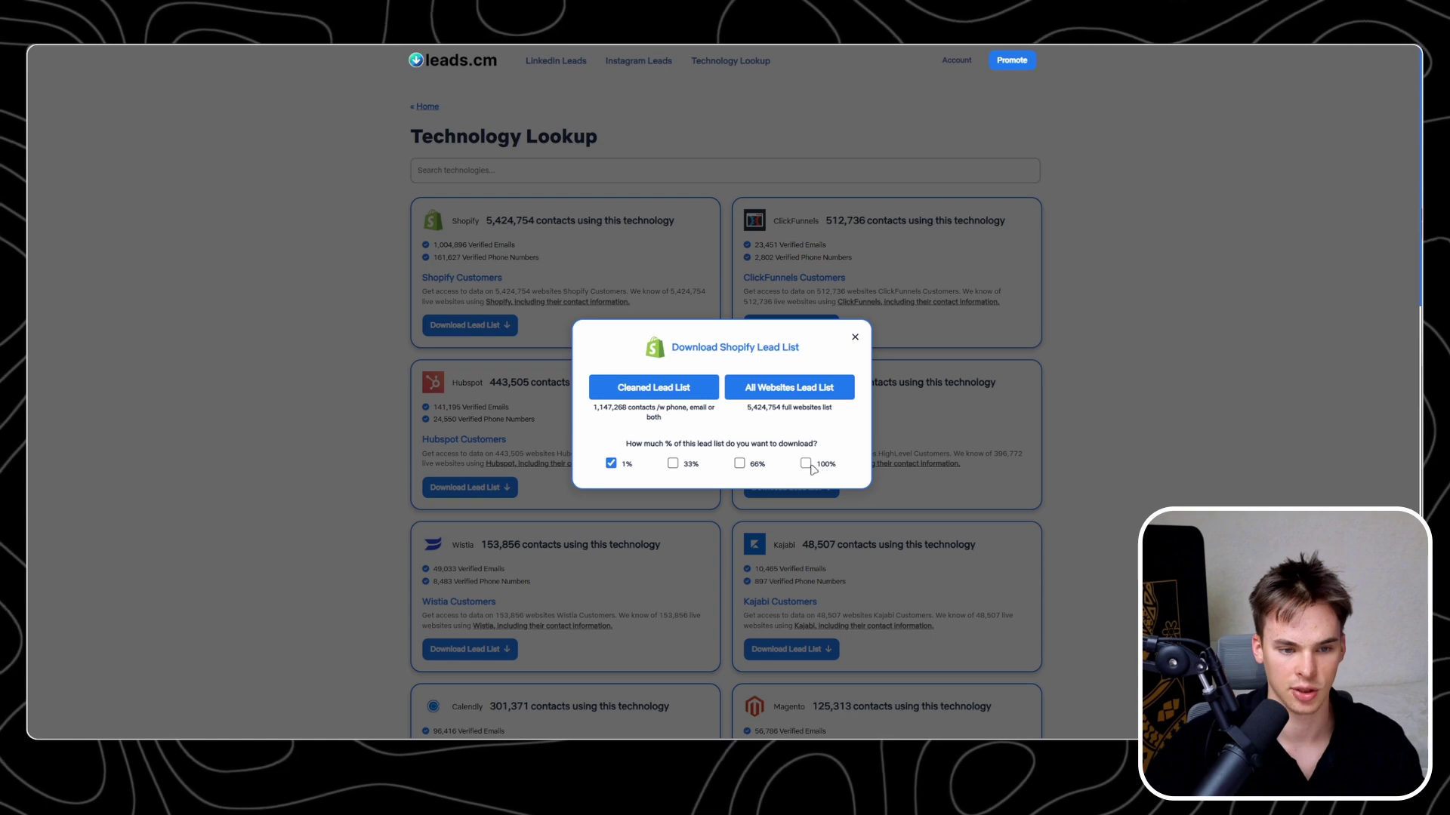
{"action": "left_click", "coordinate": [611, 463]}
{"action": "left_click", "coordinate": [789, 386]}
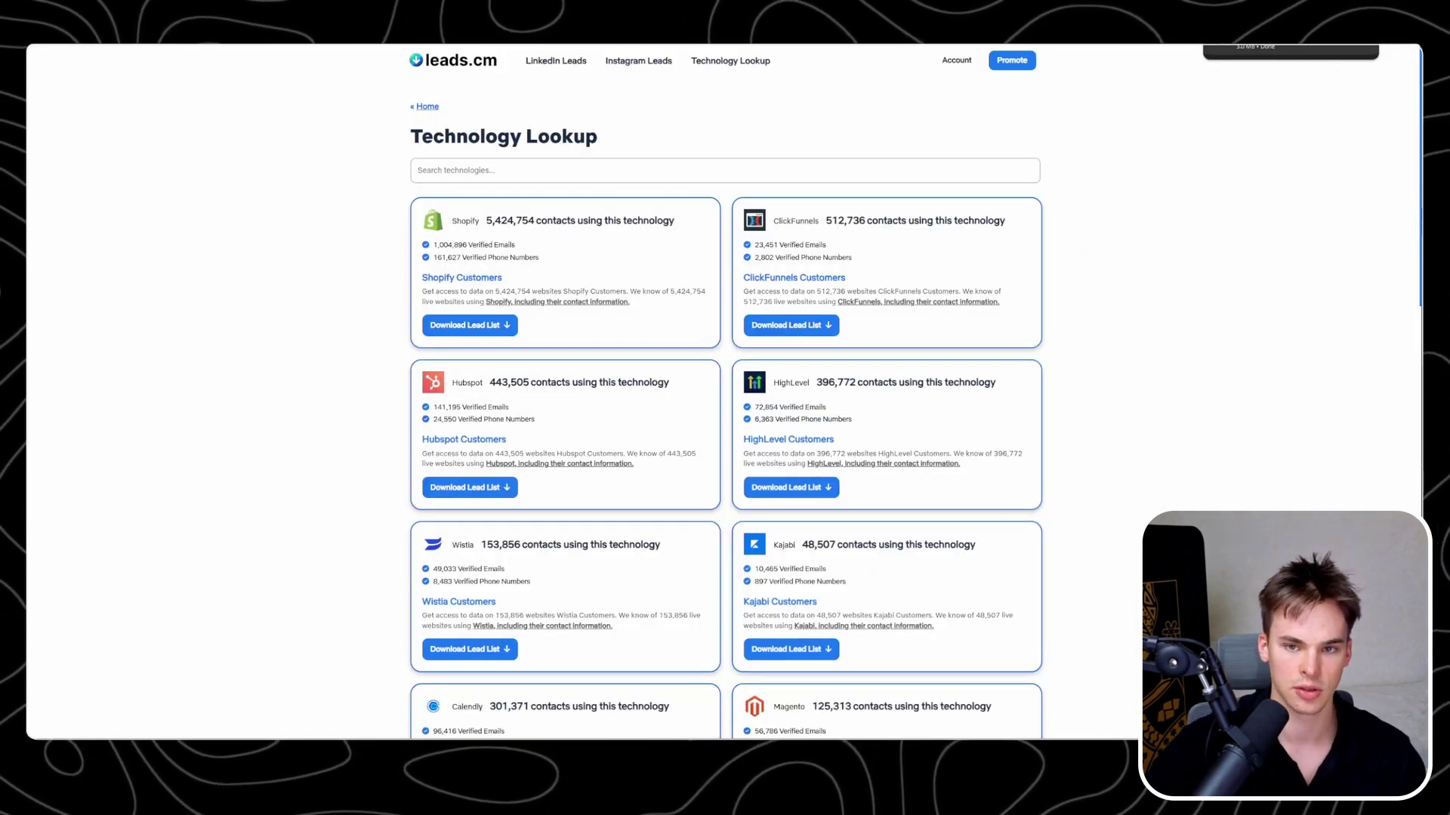
{"action": "left_click", "coordinate": [1253, 48]}
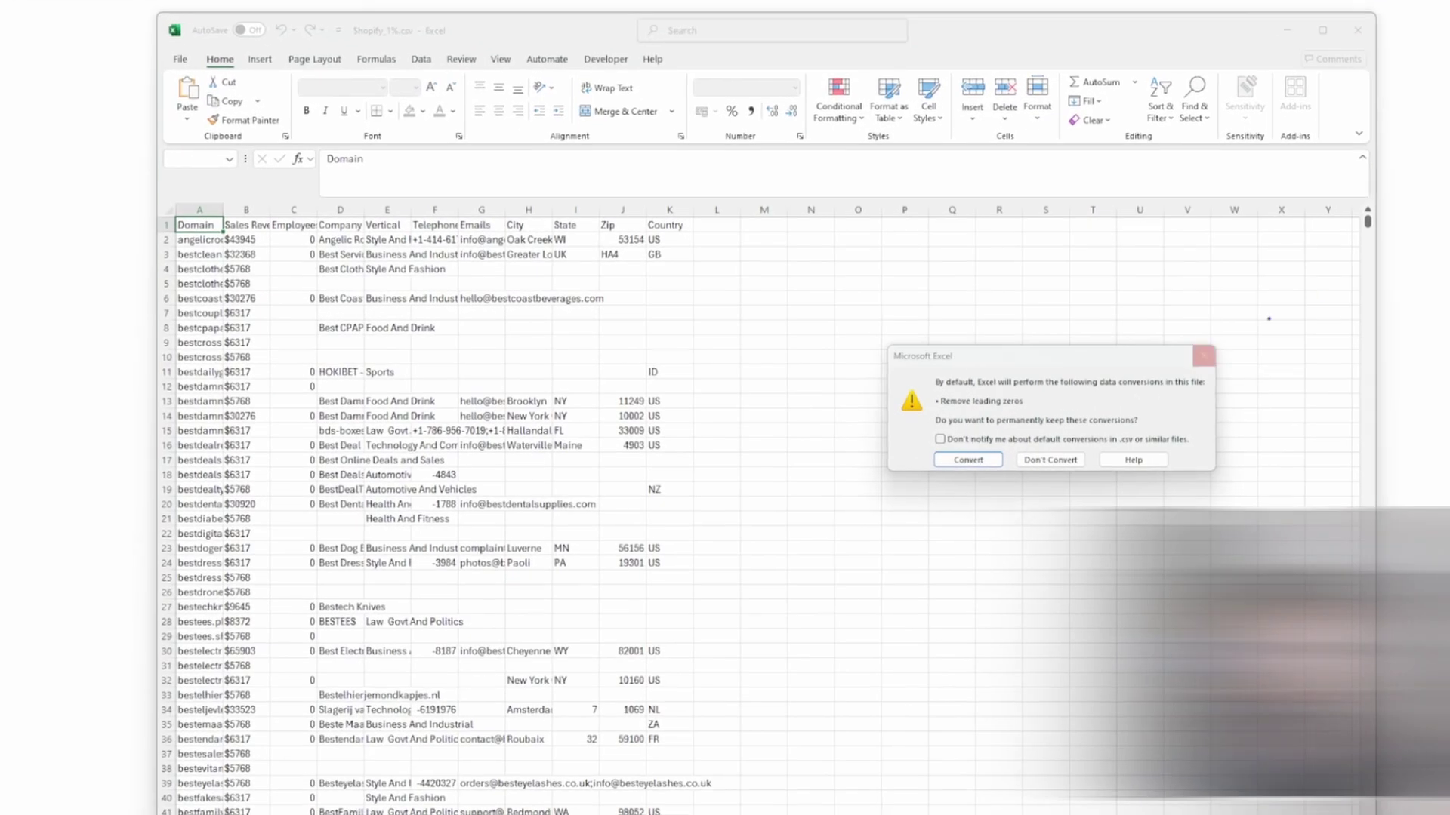
{"action": "left_click", "coordinate": [987, 429]}
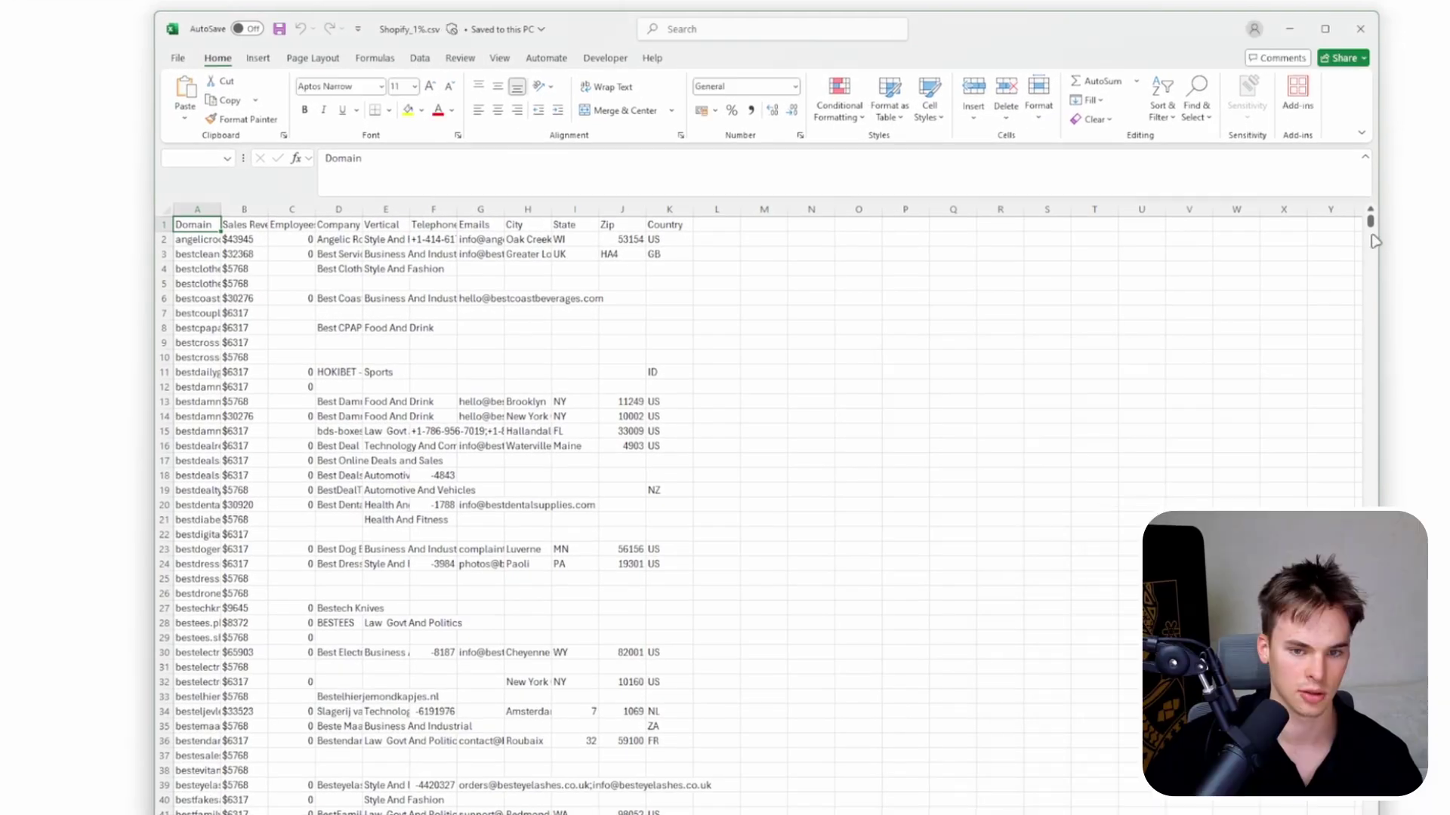
{"action": "left_click_drag", "start_coordinate": [1202, 248], "coordinate": [1202, 377]}
{"action": "left_click_drag", "start_coordinate": [1370, 398], "coordinate": [1432, 98]}
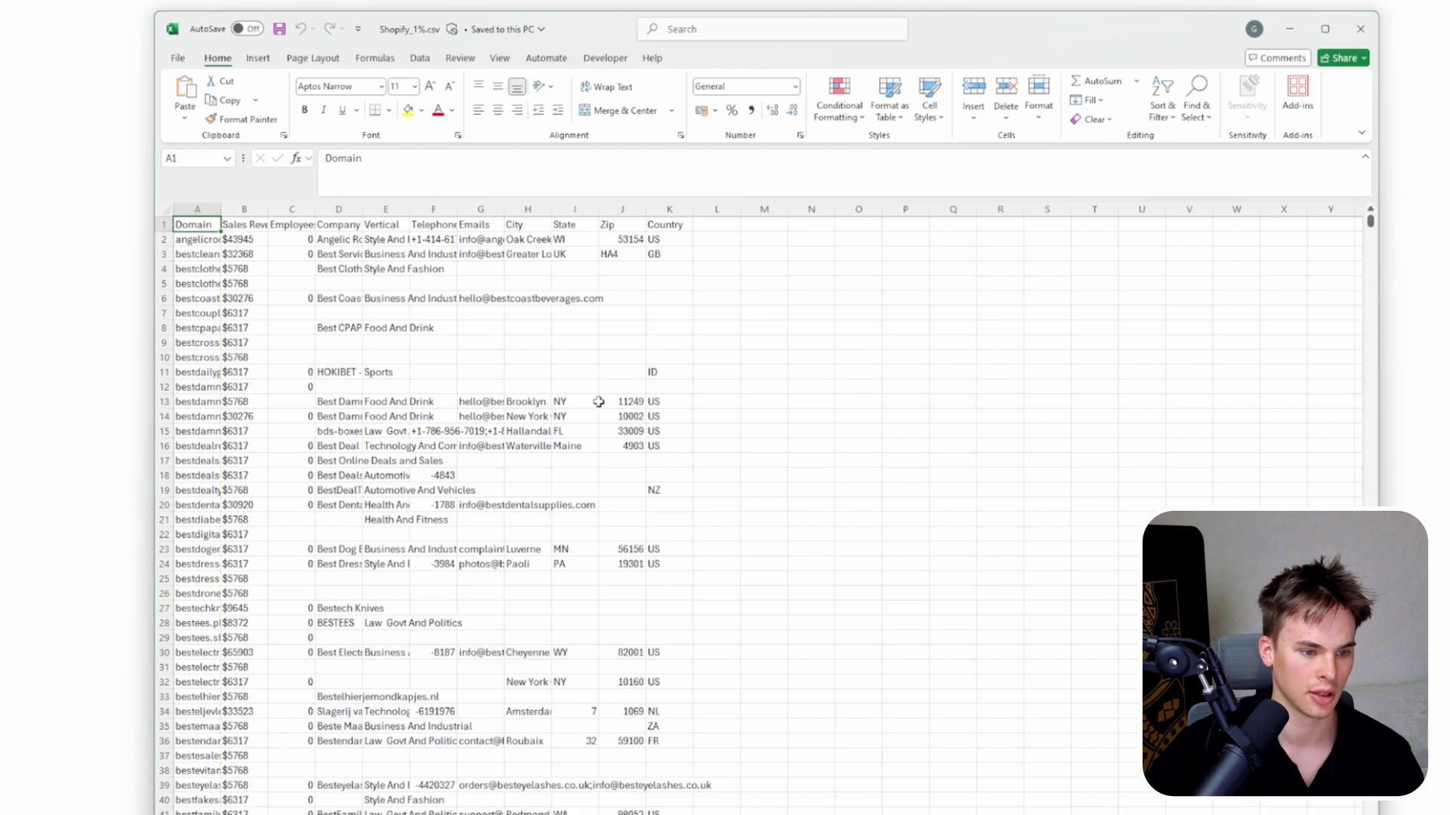
{"action": "scroll", "coordinate": [598, 401], "scroll_direction": "down", "scroll_amount": 20}
{"action": "scroll", "coordinate": [598, 402], "scroll_direction": "down", "scroll_amount": 20}
{"action": "scroll", "coordinate": [598, 402], "scroll_direction": "down", "scroll_amount": 20}
{"action": "scroll", "coordinate": [598, 402], "scroll_direction": "down", "scroll_amount": 20}
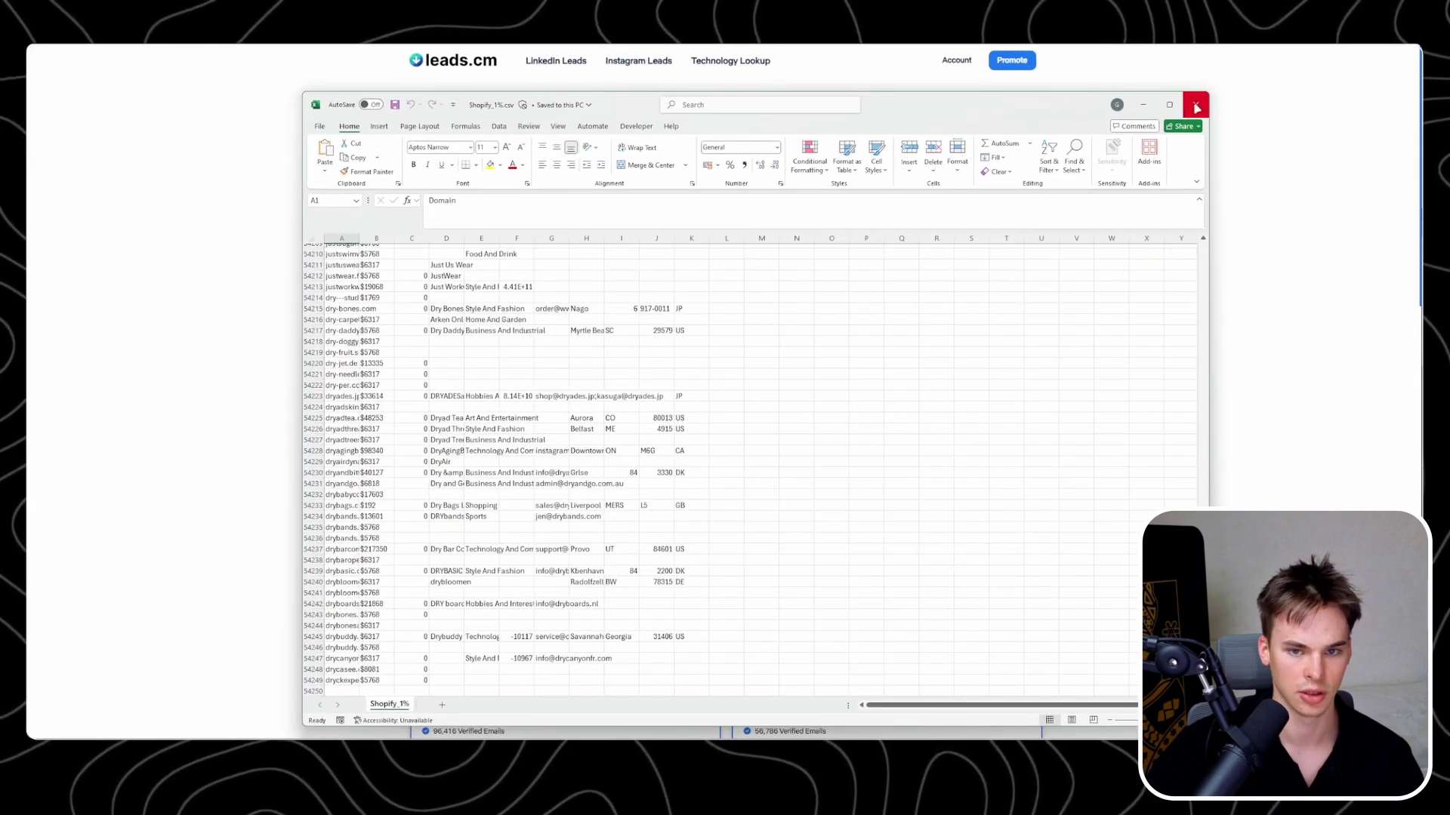
{"action": "left_click", "coordinate": [1194, 103]}
Download the cleaned 1% Shopify lead list again
{"action": "left_click", "coordinate": [498, 325]}
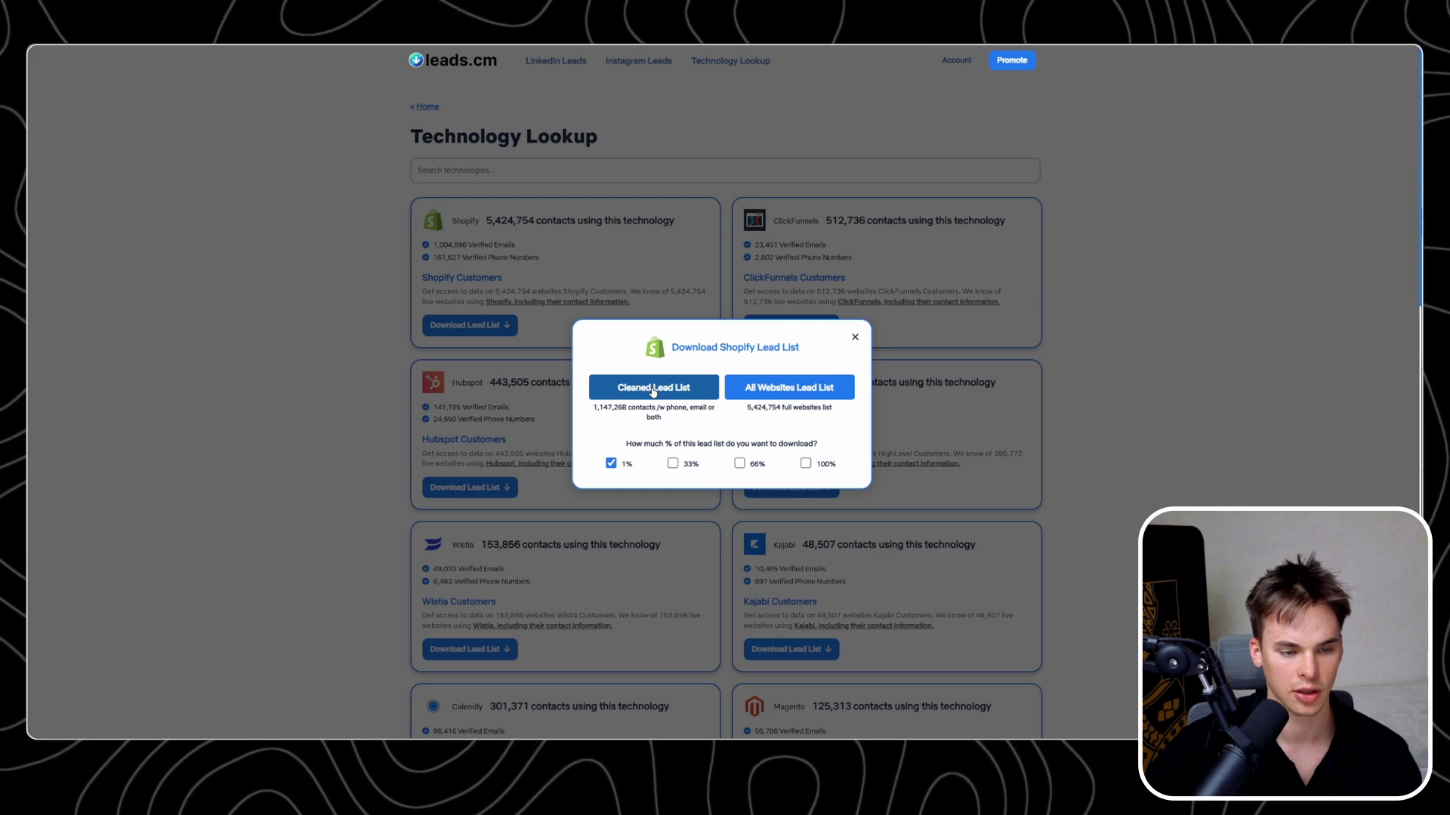
{"action": "left_click", "coordinate": [653, 390]}
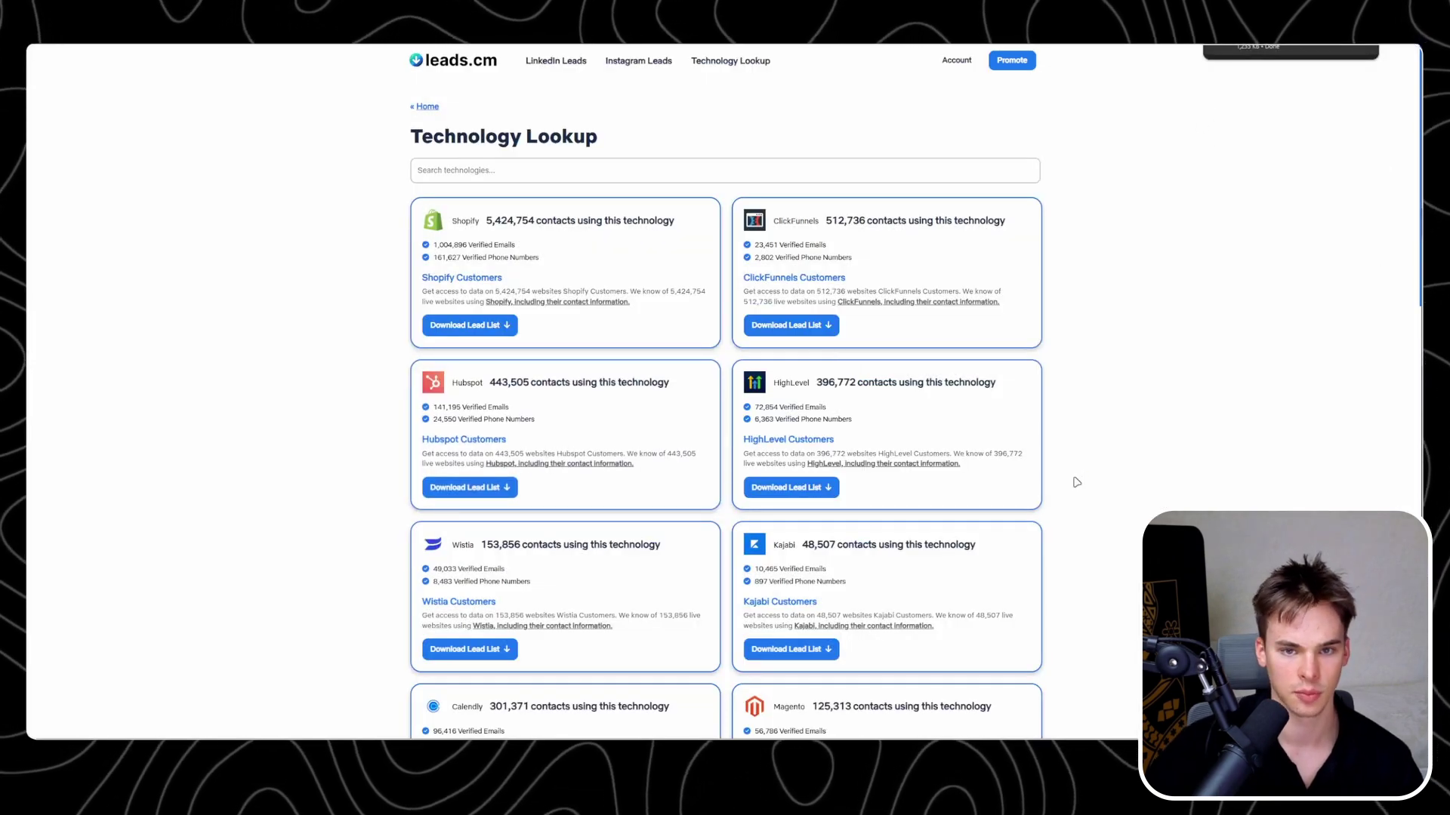
{"action": "scroll", "coordinate": [1068, 356], "scroll_direction": "down", "scroll_amount": 5}
{"action": "scroll", "coordinate": [1067, 356], "scroll_direction": "down", "scroll_amount": 5}
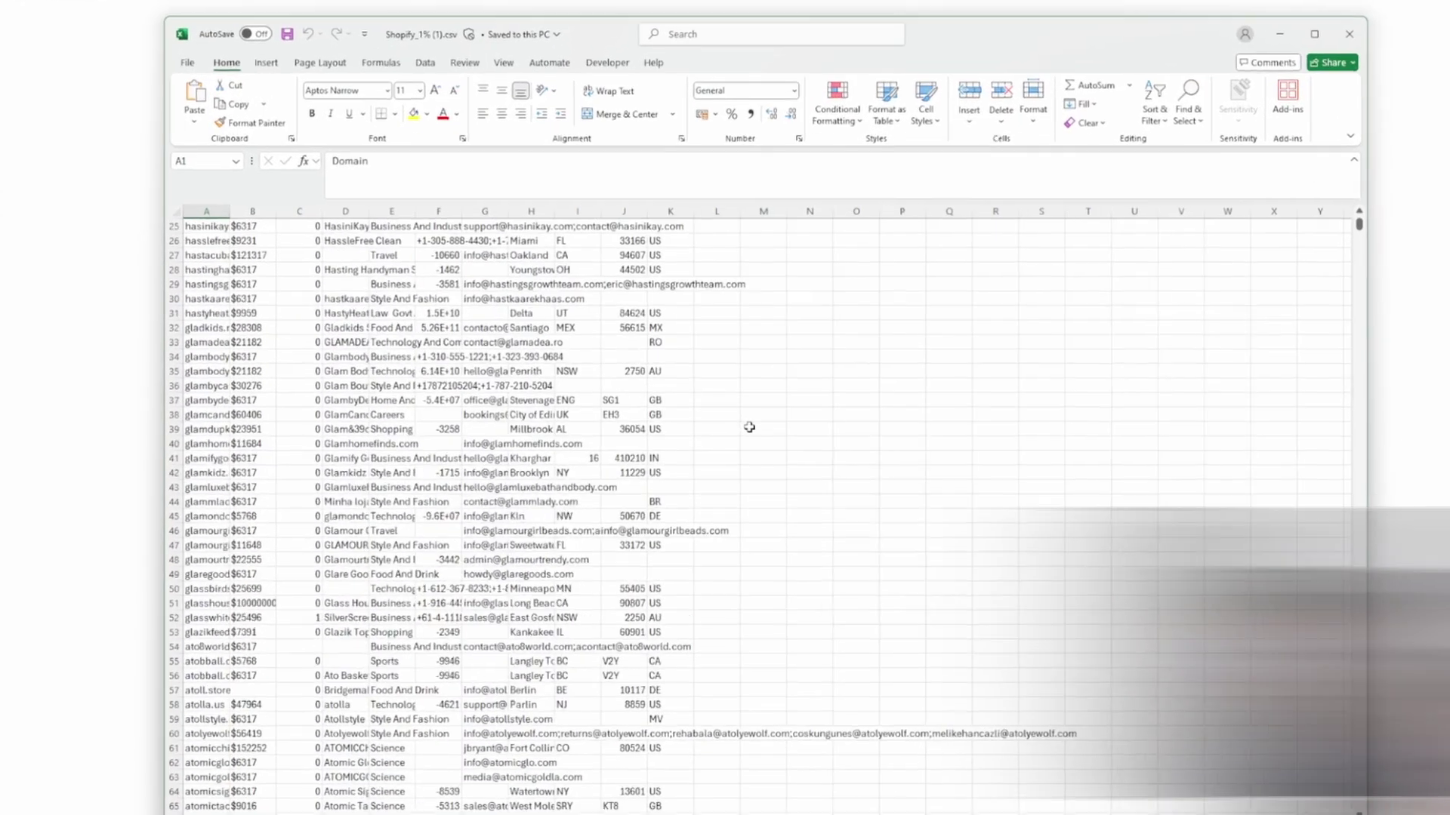
{"action": "left_click", "coordinate": [483, 444]}
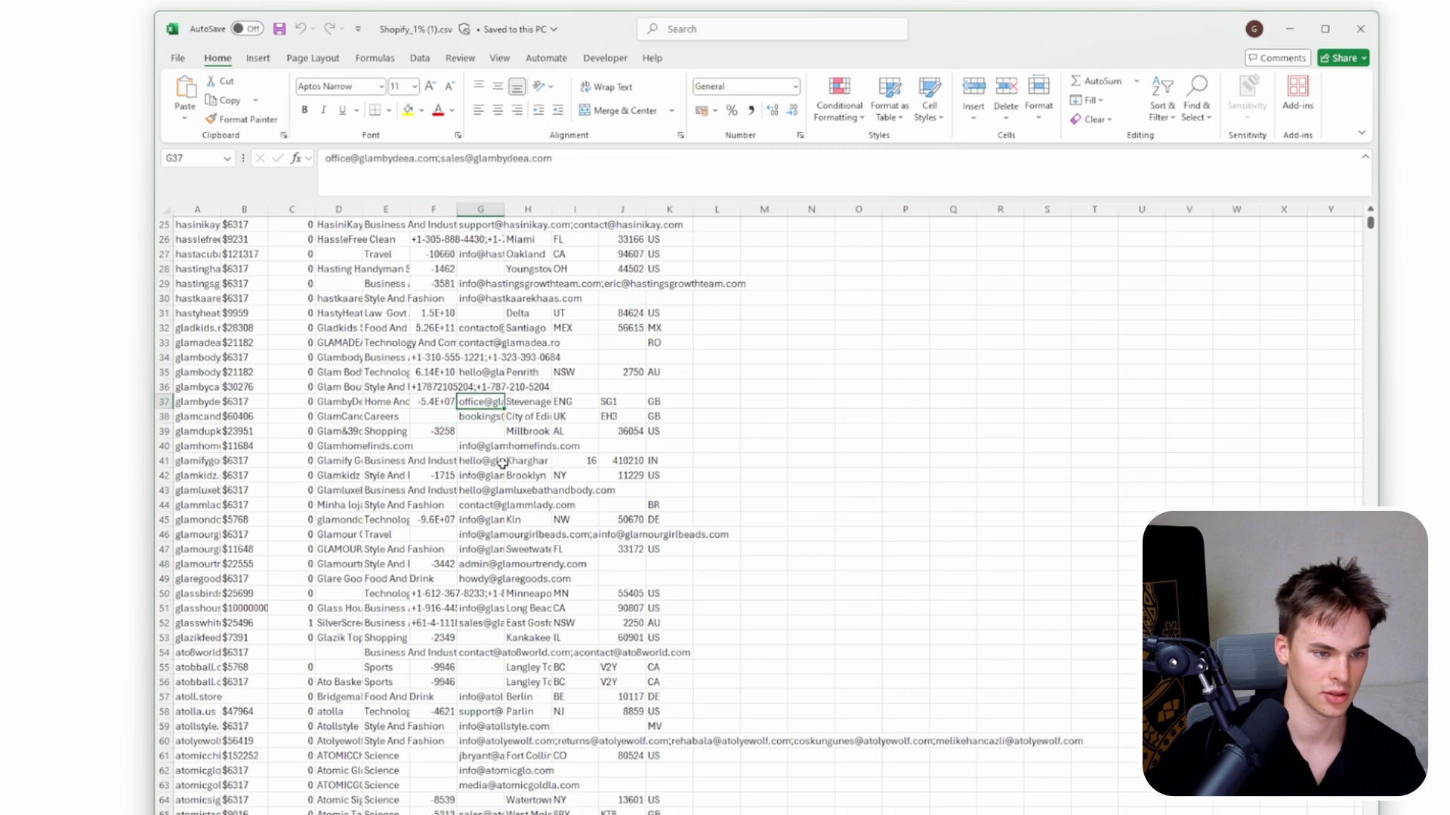
{"action": "key", "text": "Down"}
{"action": "key", "text": "Down"}
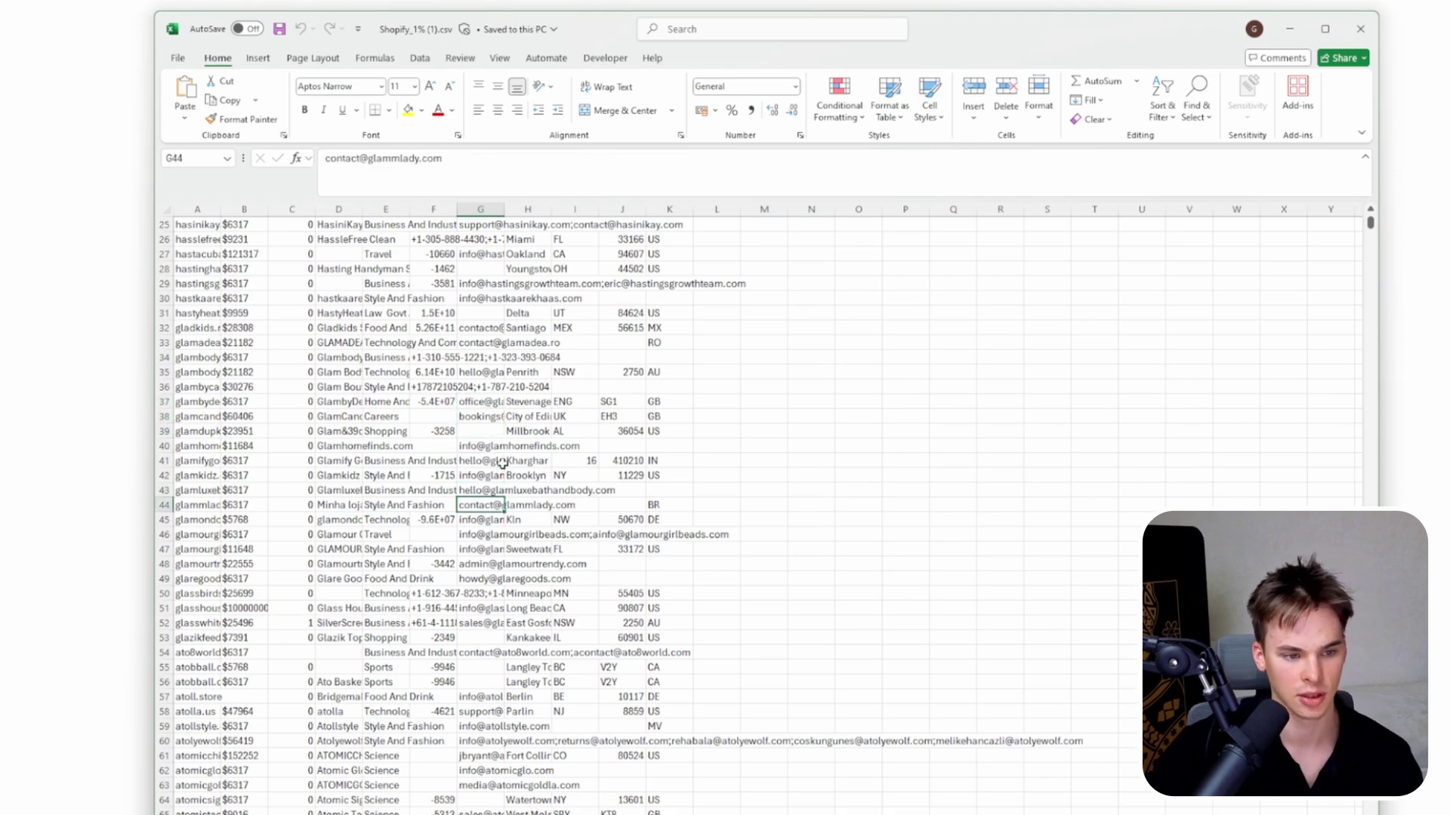
{"action": "scroll", "coordinate": [797, 787], "scroll_direction": "down", "scroll_amount": 12}
{"action": "scroll", "coordinate": [741, 556], "scroll_direction": "down", "scroll_amount": 12}
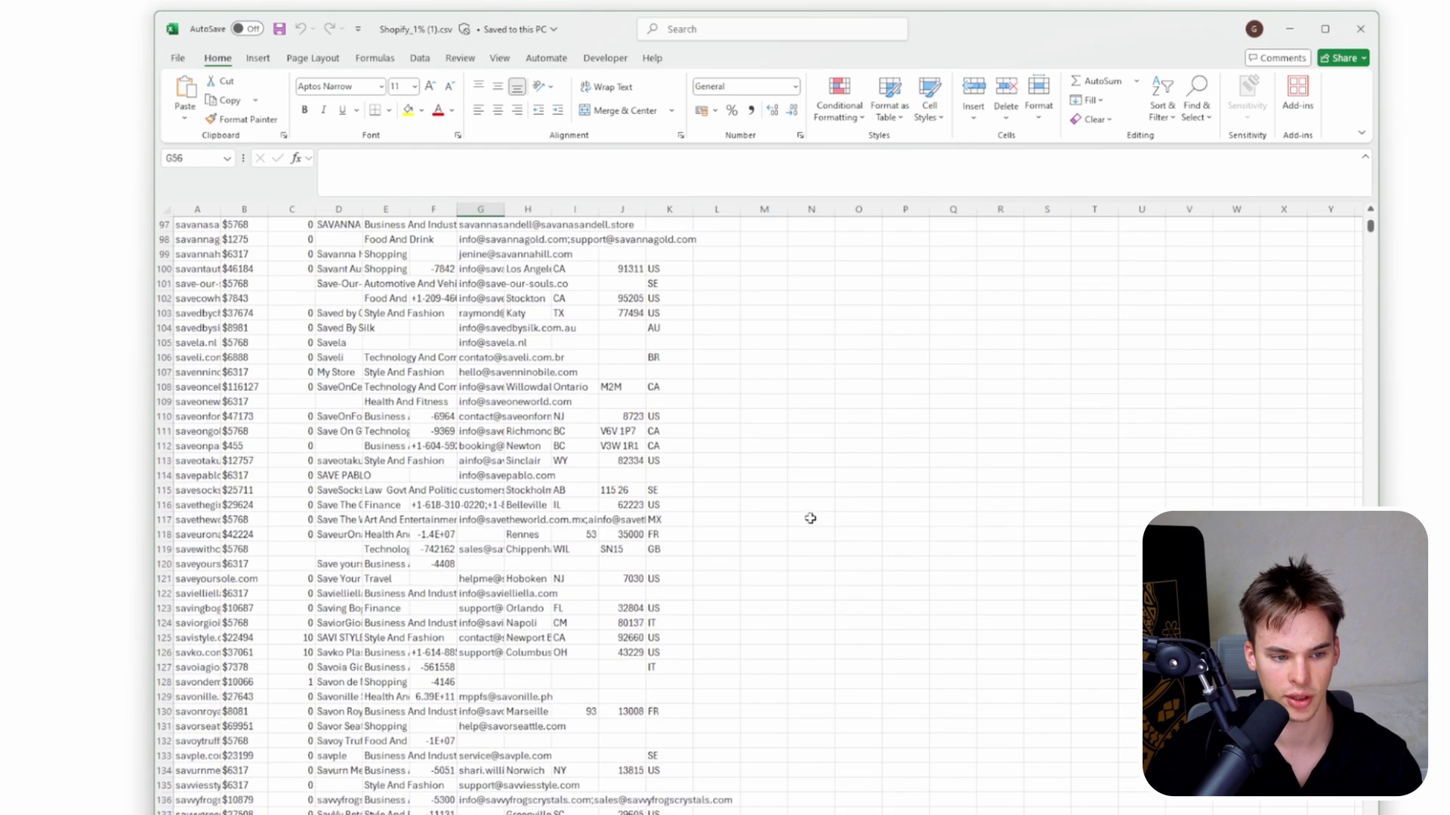
{"action": "left_click_drag", "start_coordinate": [1371, 228], "coordinate": [1371, 808]}
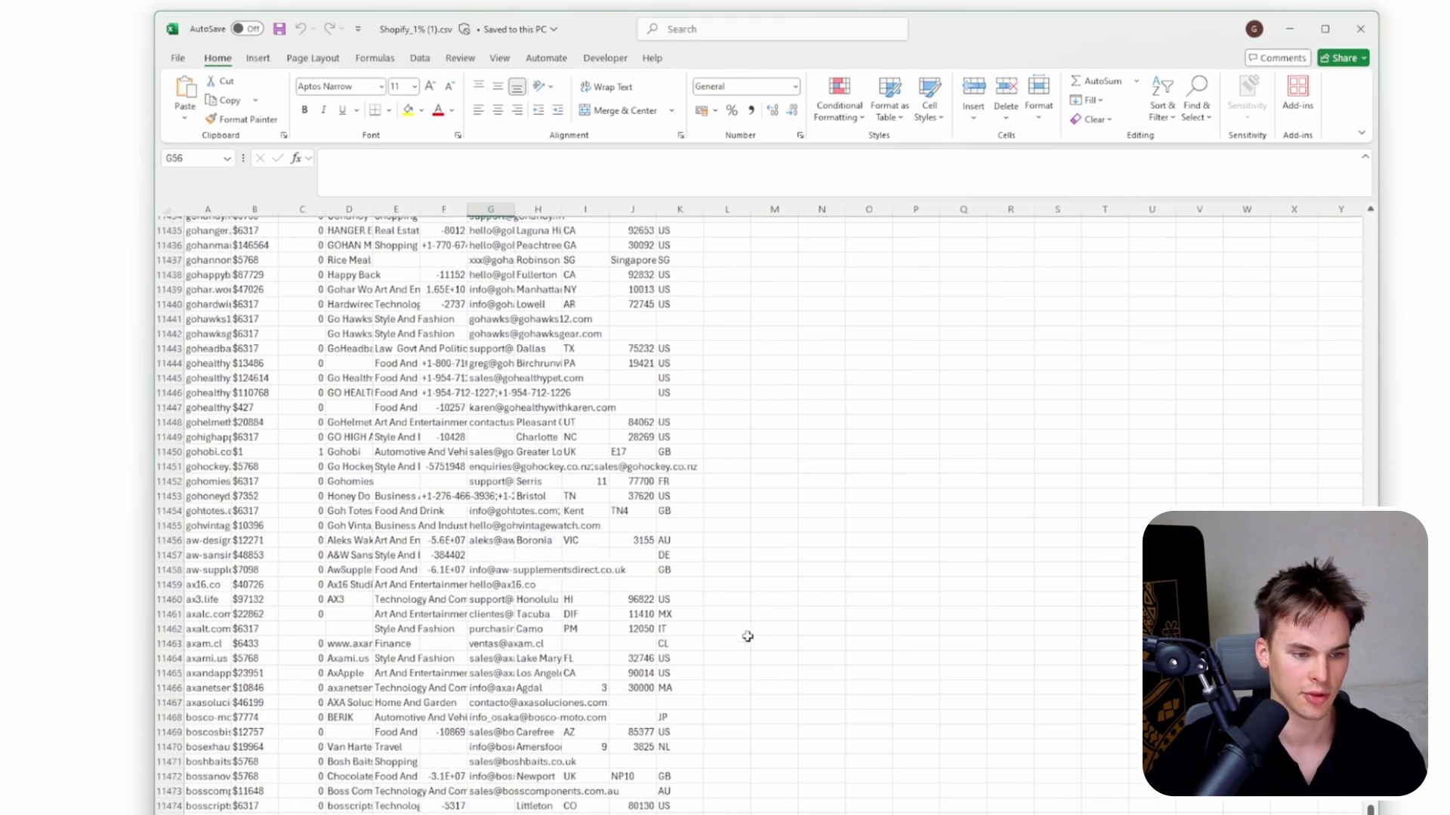
{"action": "scroll", "coordinate": [558, 749], "scroll_direction": "up", "scroll_amount": 20}
{"action": "left_click", "coordinate": [530, 377]}
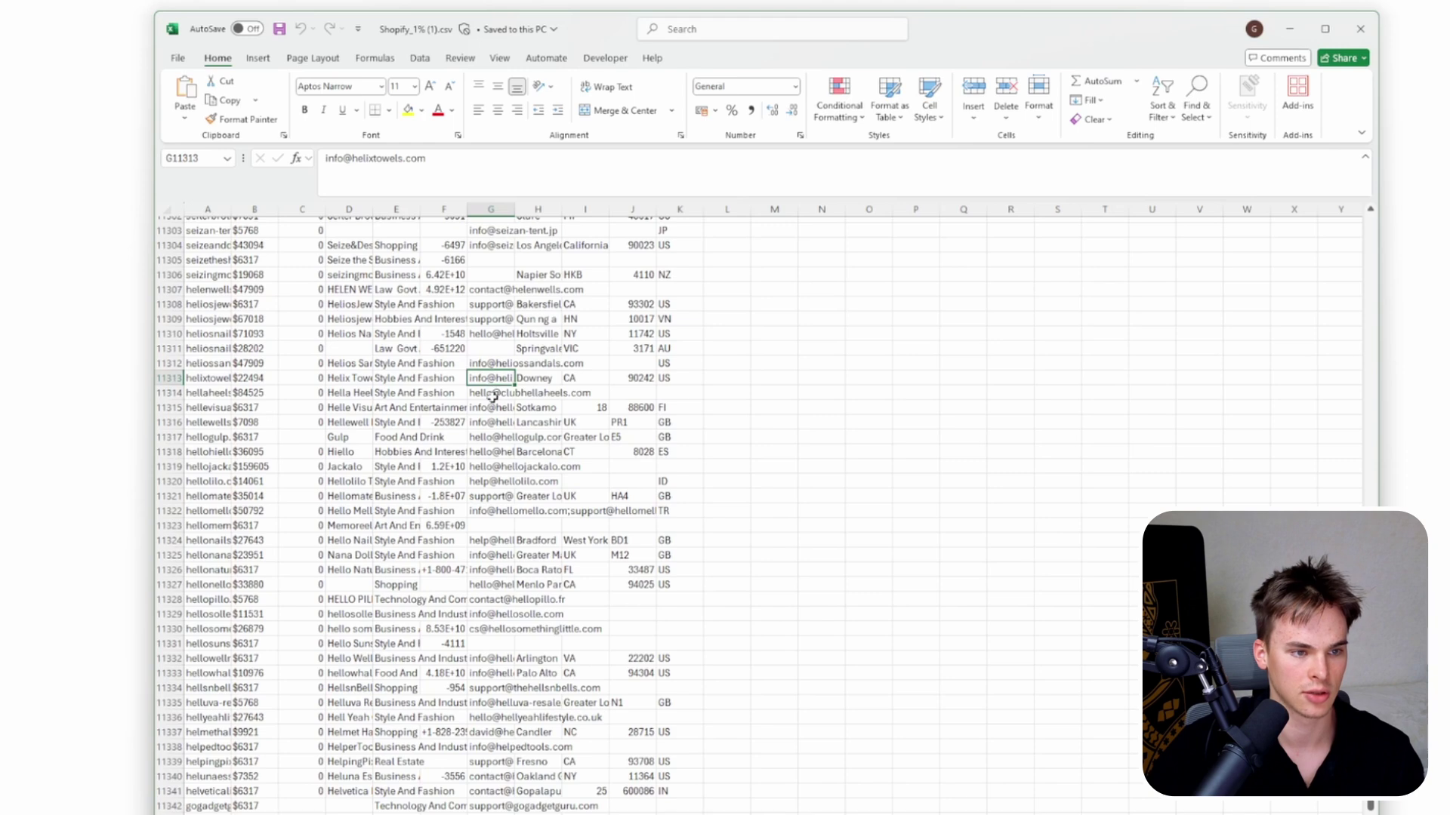
{"action": "triple_click", "coordinate": [421, 151]}
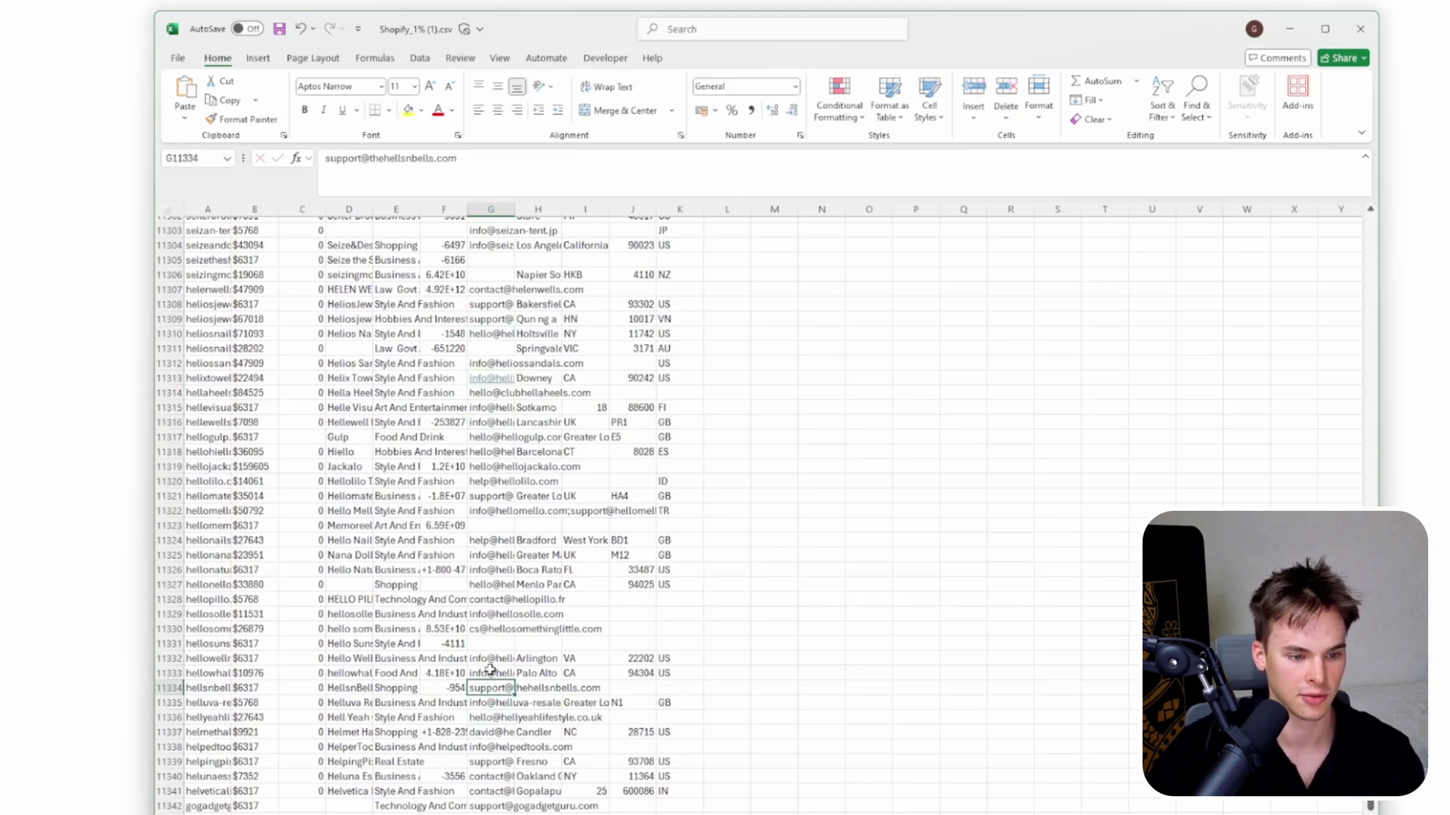
{"action": "scroll", "coordinate": [493, 791], "scroll_direction": "down", "scroll_amount": 3}
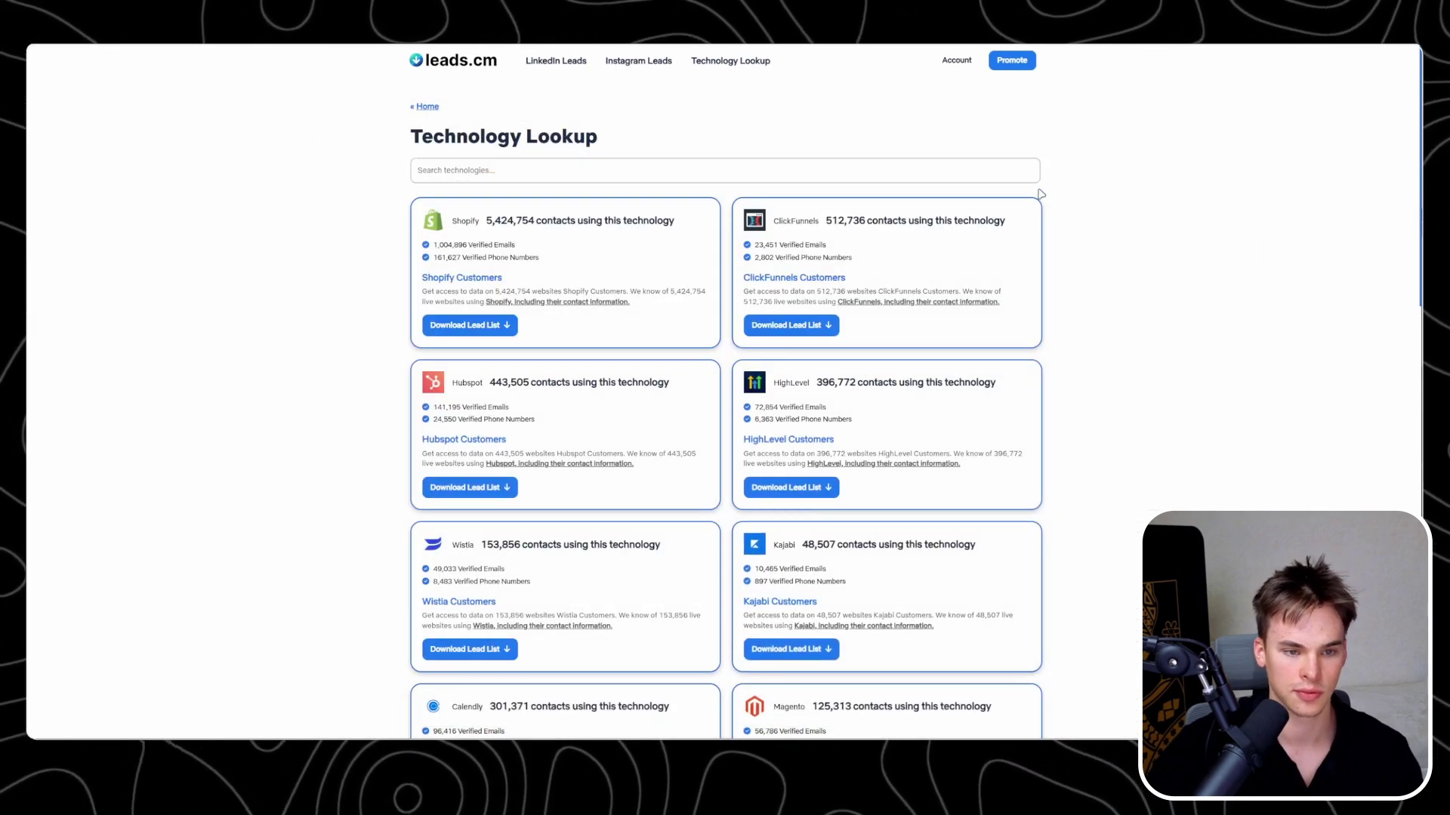
Download the 1% HighLevel lead list as HighLevel_1%.csv
{"action": "scroll", "coordinate": [928, 476], "scroll_direction": "down", "scroll_amount": 5}
{"action": "scroll", "coordinate": [928, 477], "scroll_direction": "up", "scroll_amount": 5}
{"action": "left_click", "coordinate": [791, 487]}
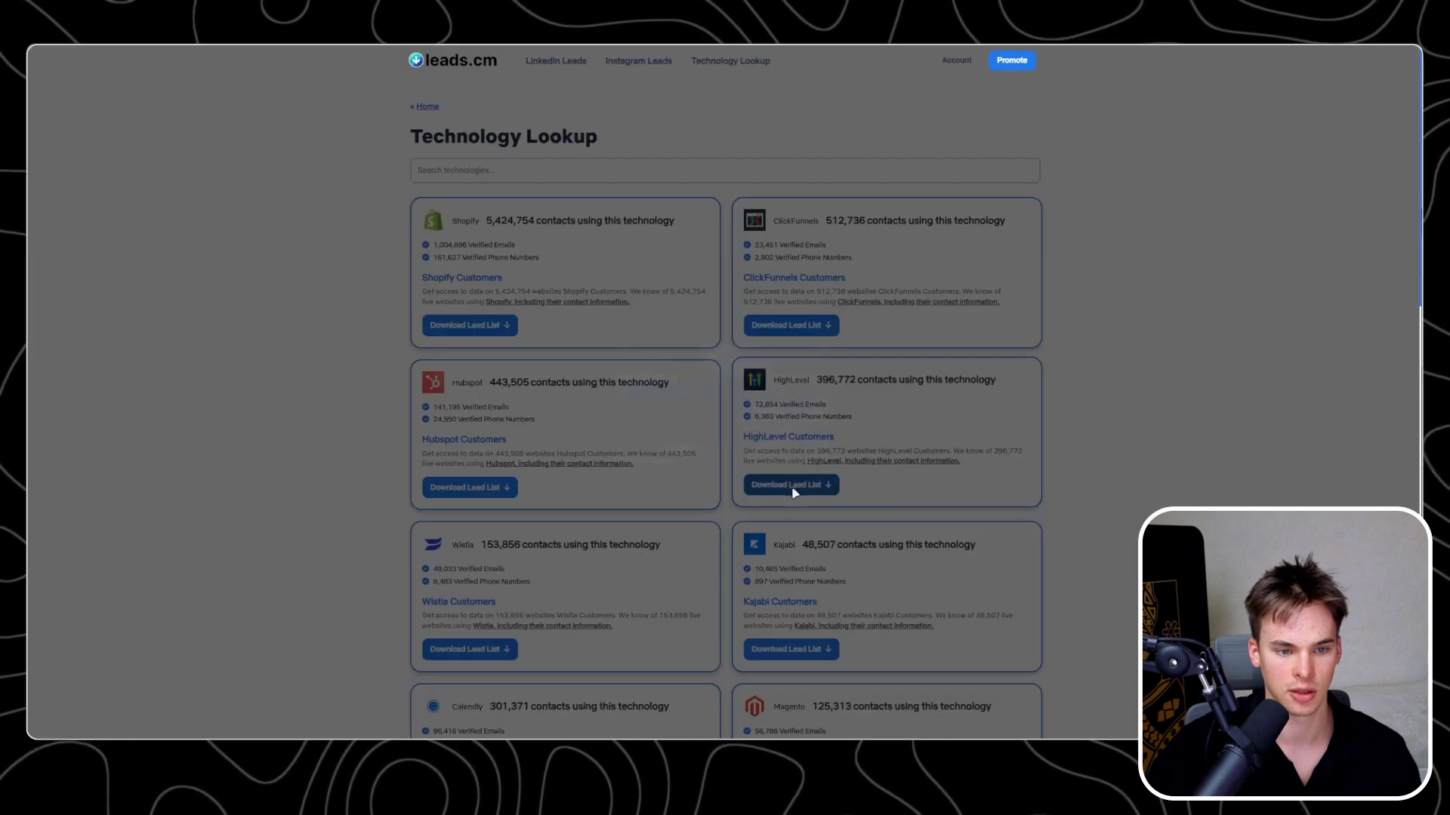
{"action": "left_click", "coordinate": [653, 387]}
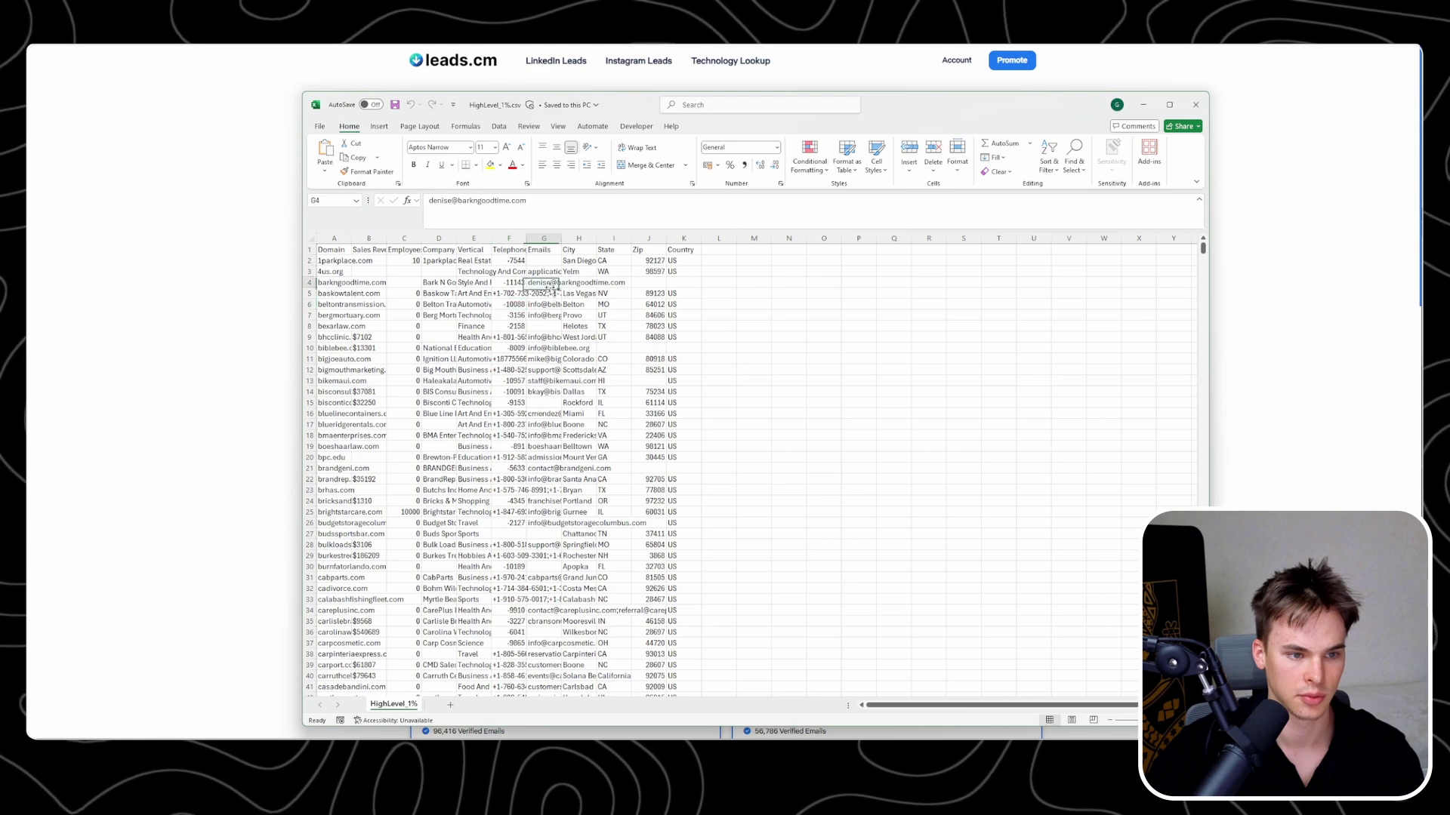
Close the HighLevel spreadsheet and clear an accidental text selection
{"action": "left_click", "coordinate": [1198, 107]}
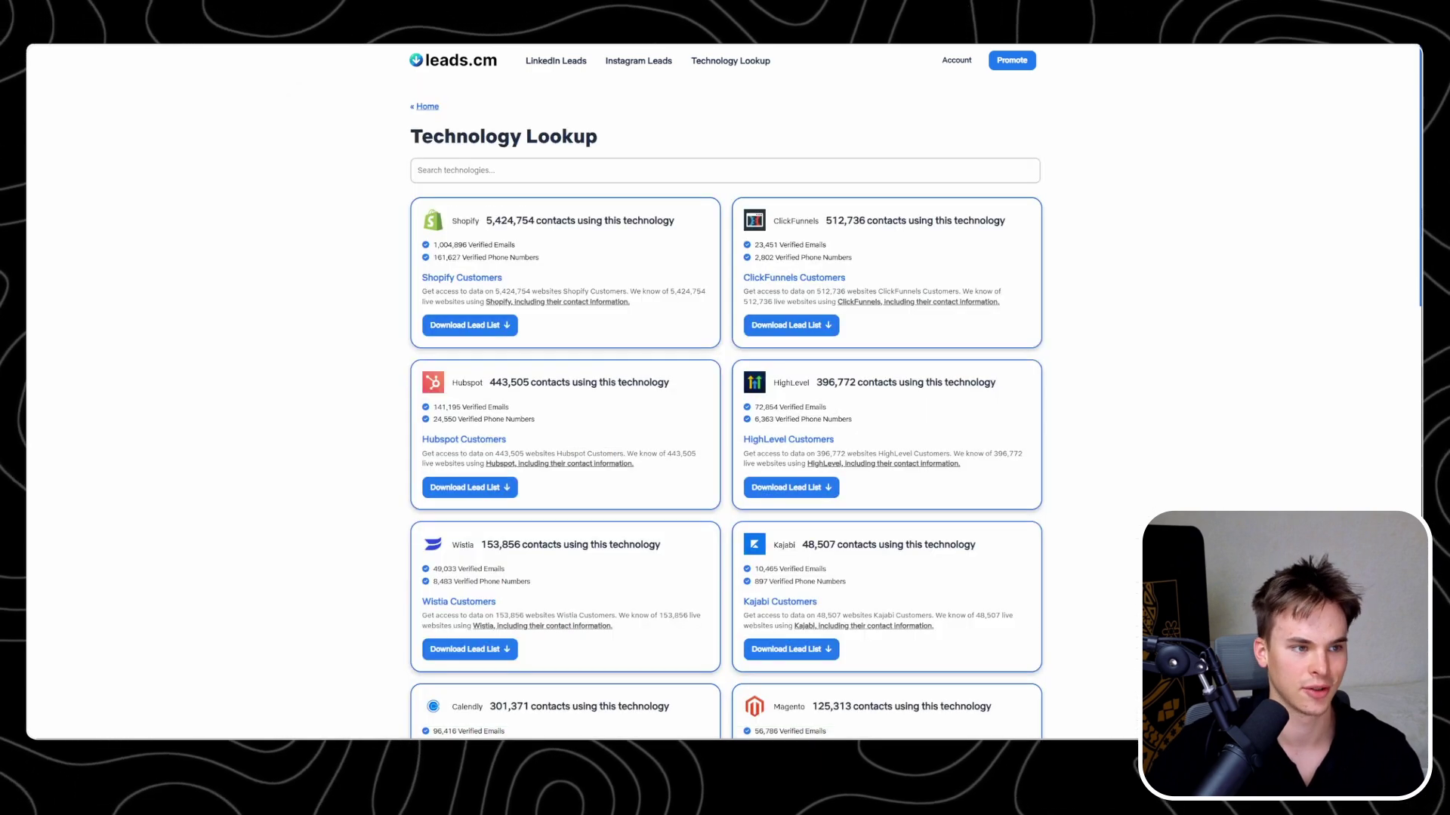
{"action": "scroll", "coordinate": [932, 398], "scroll_direction": "down", "scroll_amount": 15}
{"action": "mouse_move", "coordinate": [1017, 718]}
{"action": "left_mouse_down"}
{"action": "mouse_move", "coordinate": [948, 363]}
{"action": "mouse_move", "coordinate": [1085, 404]}
{"action": "left_mouse_up"}
{"action": "left_click", "coordinate": [1110, 392]}
{"action": "scroll", "coordinate": [578, 108], "scroll_direction": "up", "scroll_amount": 15}
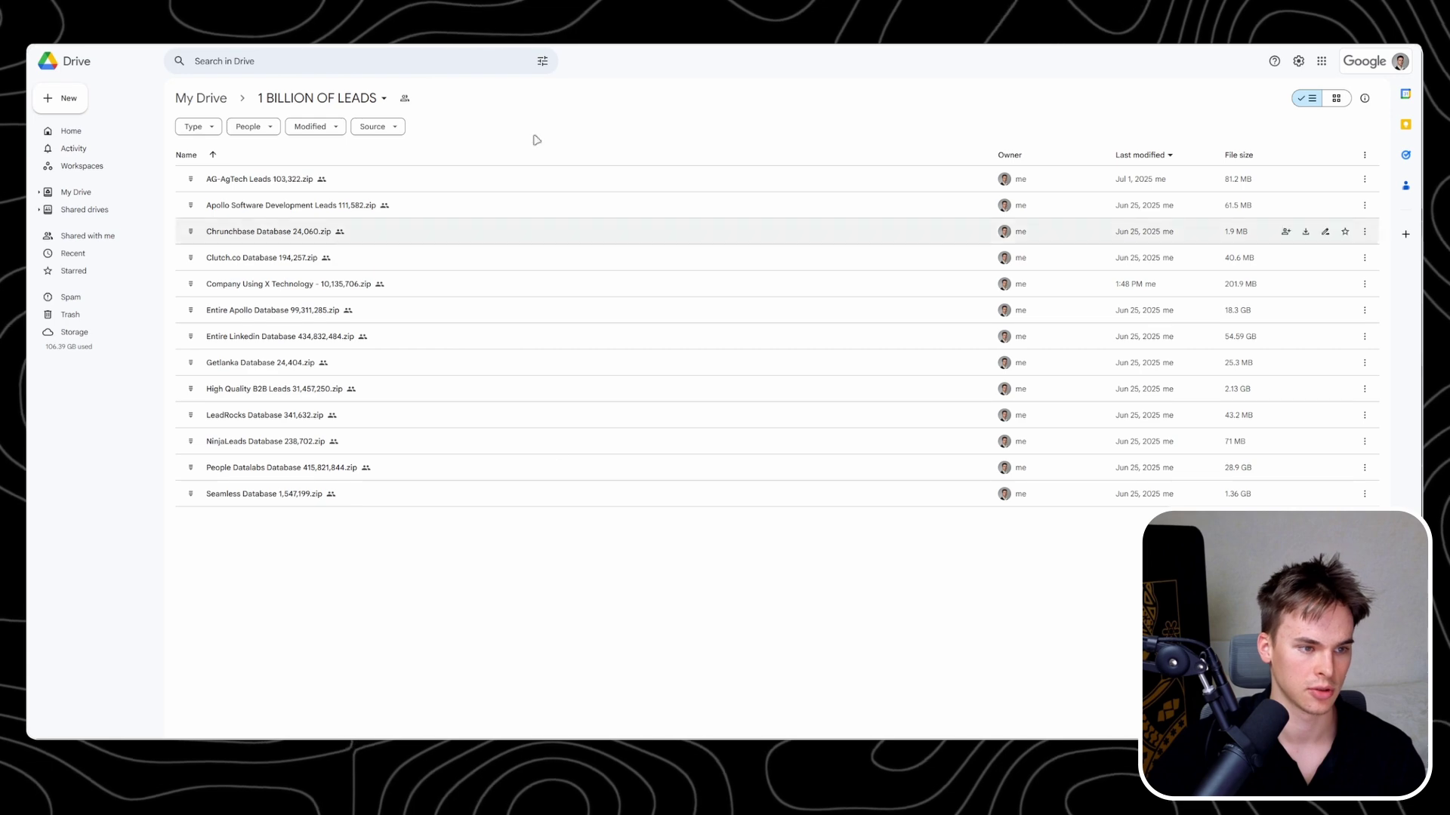
{"action": "left_click_drag", "start_coordinate": [256, 178], "coordinate": [395, 60]}
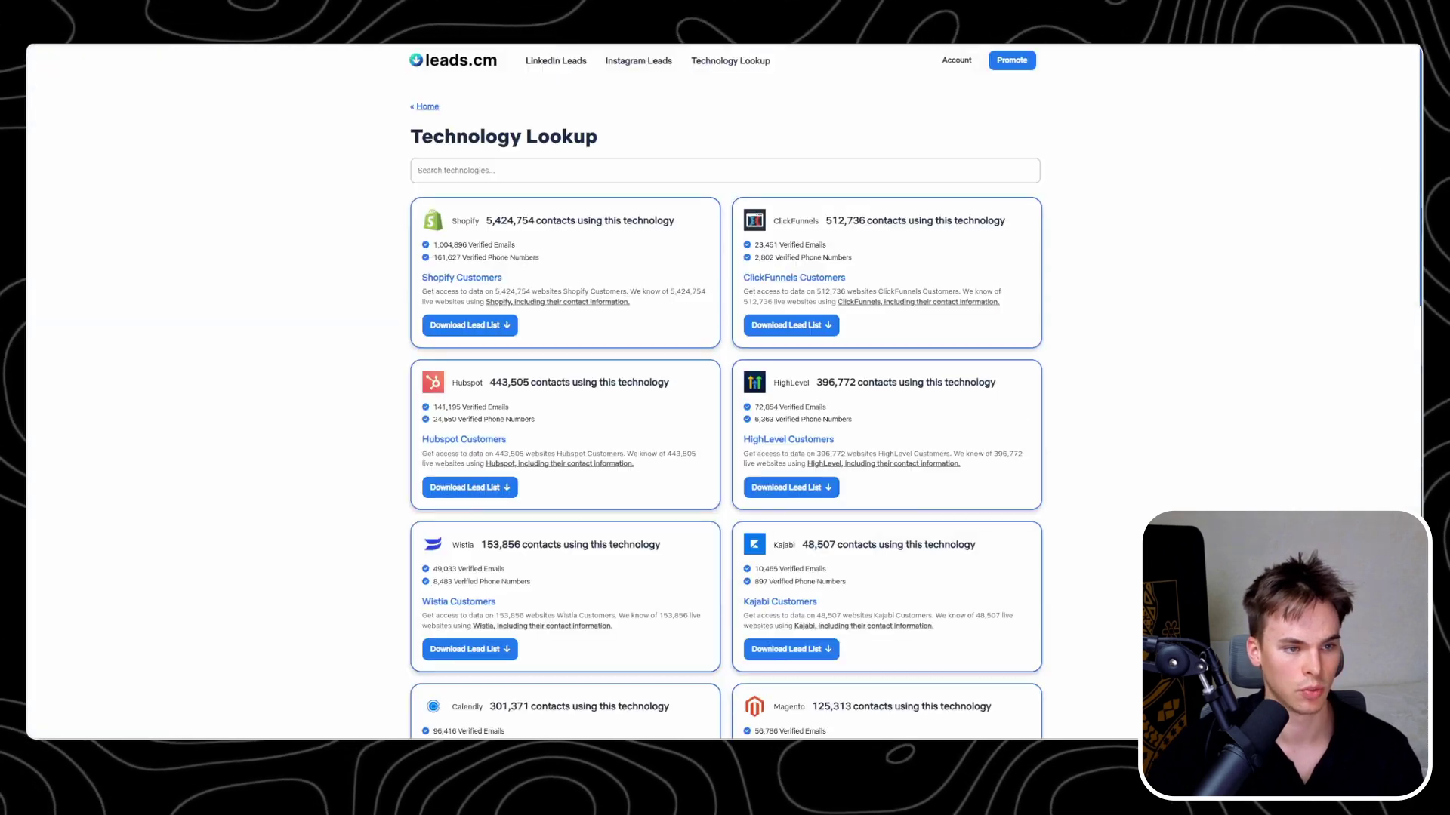
Scroll the Instagram Leads table while its profiles load
{"action": "scroll", "coordinate": [1077, 388], "scroll_direction": "down", "scroll_amount": 10}
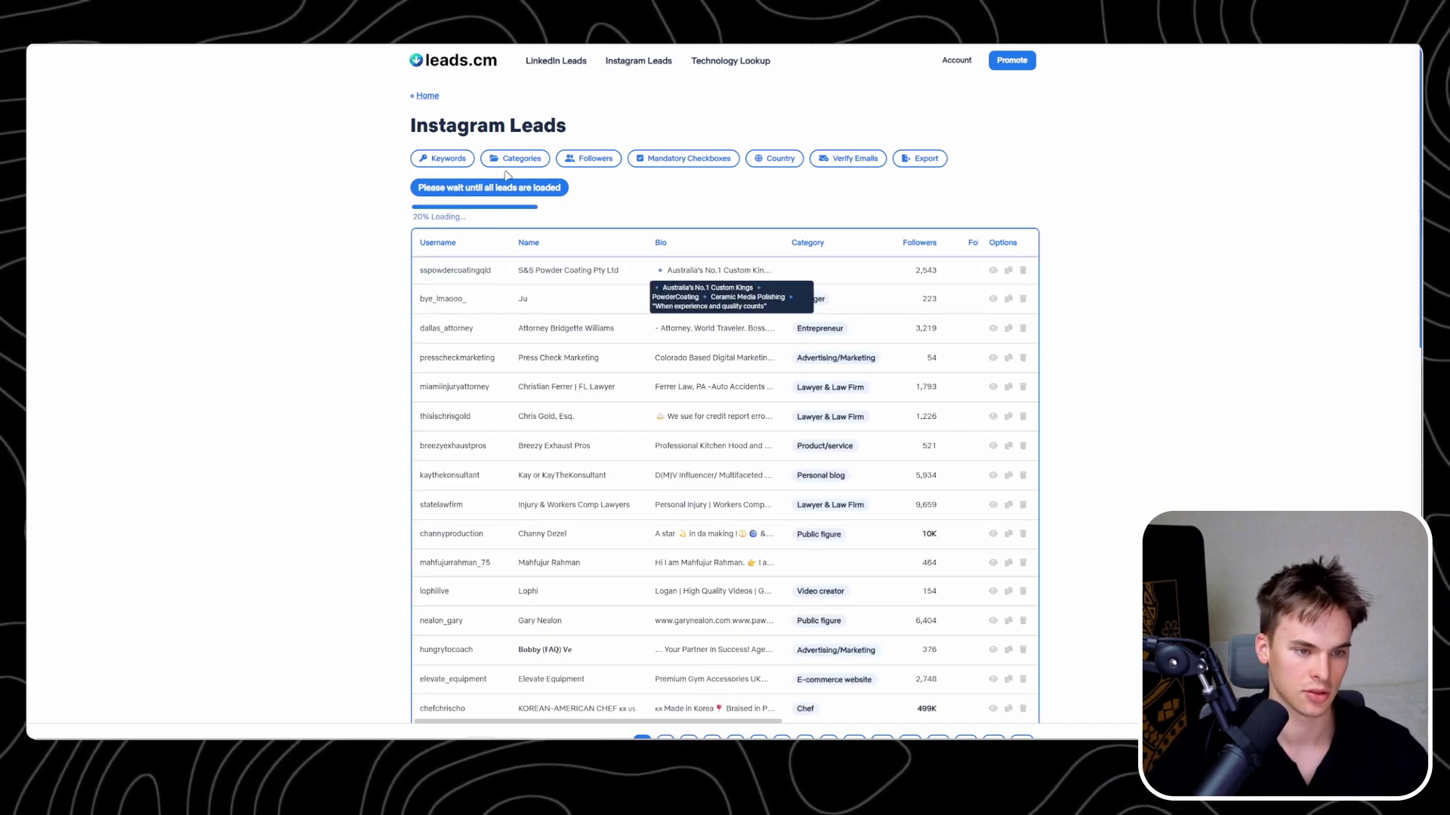
{"action": "scroll", "coordinate": [955, 408], "scroll_direction": "down", "scroll_amount": 5}
{"action": "scroll", "coordinate": [982, 401], "scroll_direction": "down", "scroll_amount": 5}
{"action": "scroll", "coordinate": [1020, 388], "scroll_direction": "down", "scroll_amount": 3}
{"action": "scroll", "coordinate": [1034, 389], "scroll_direction": "up", "scroll_amount": 15}
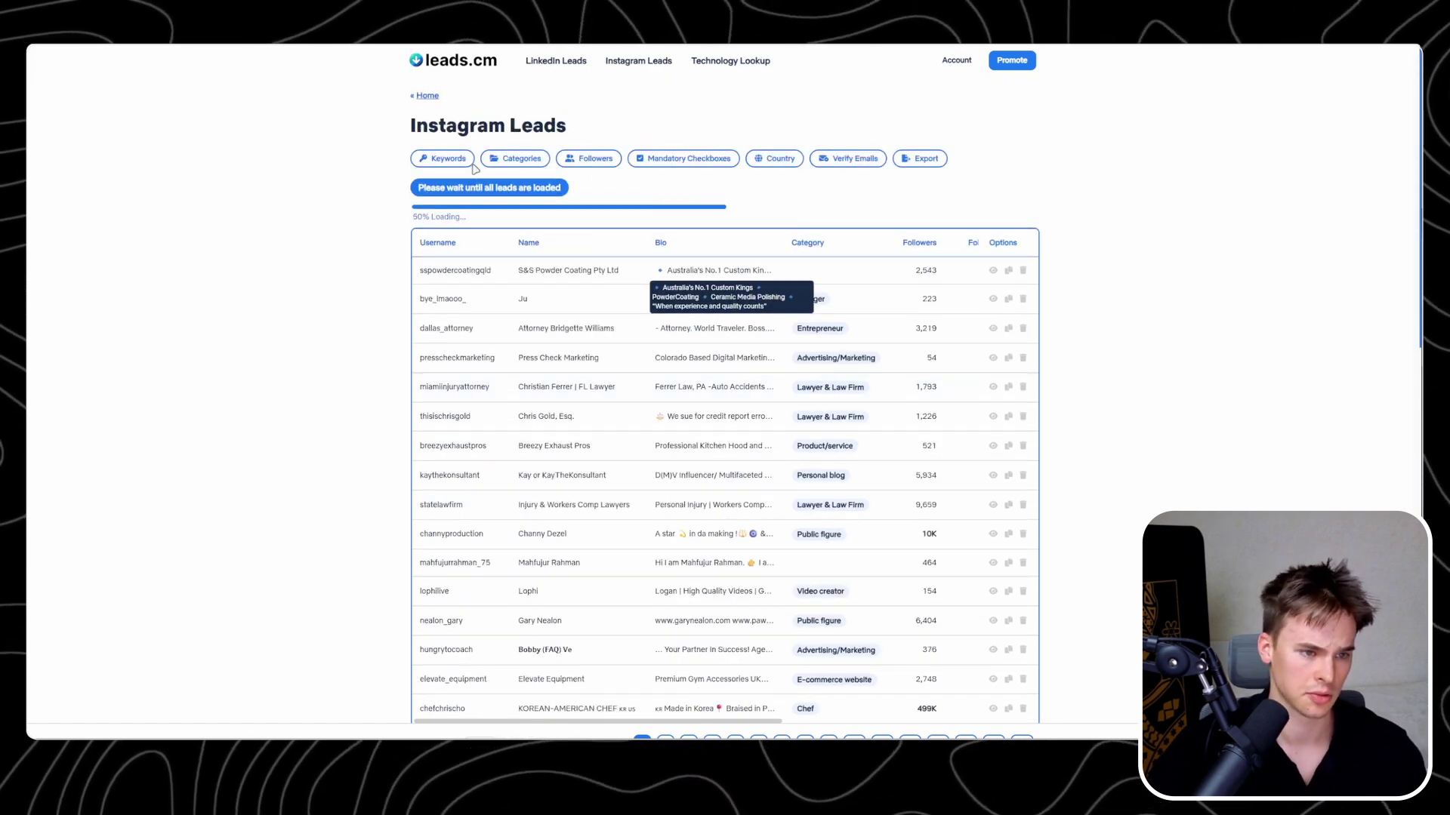
{"action": "left_click", "coordinate": [444, 159]}
{"action": "type", "text": "seo"}
{"action": "key", "text": "Return"}
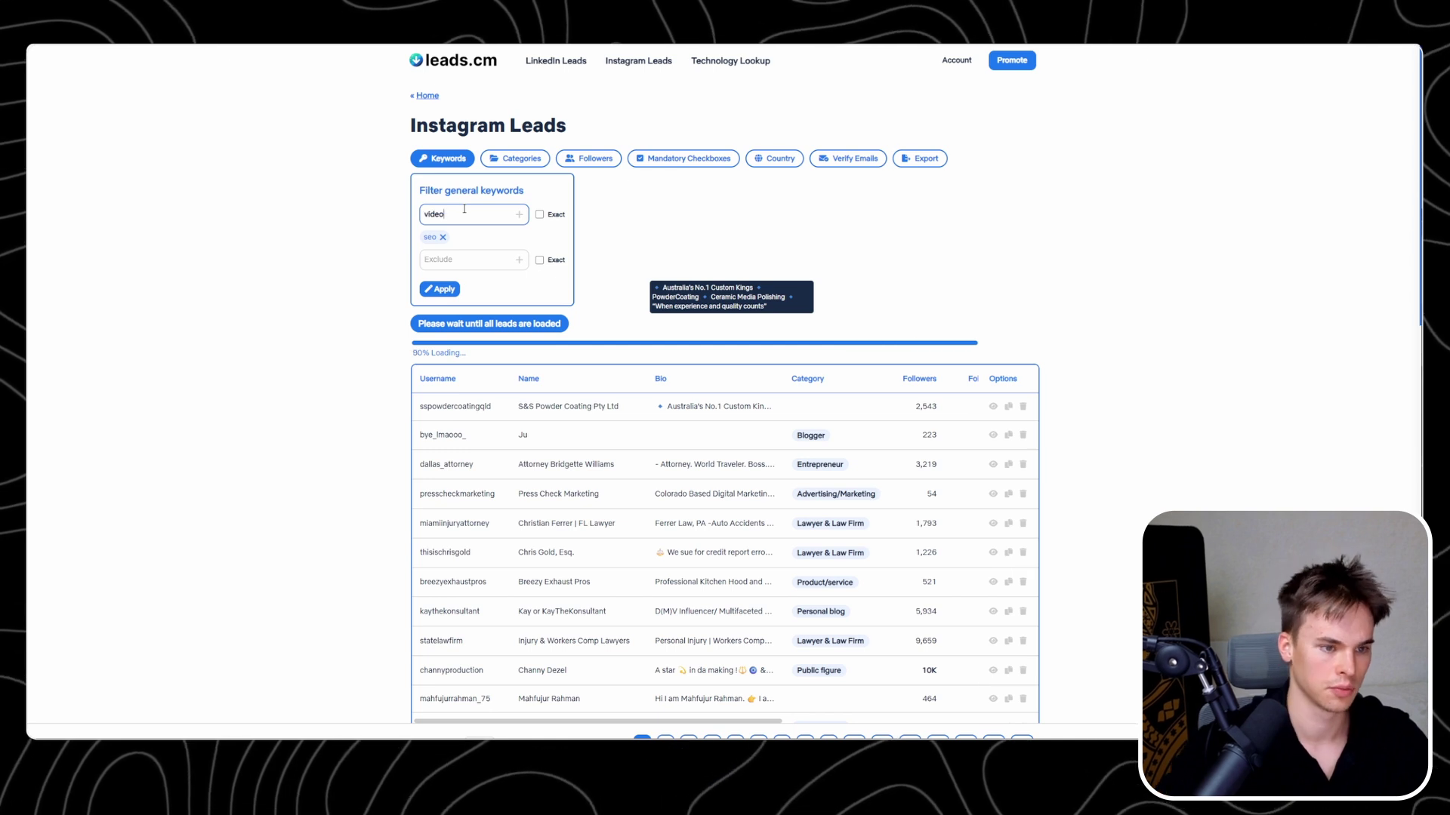
{"action": "key", "text": "Return"}
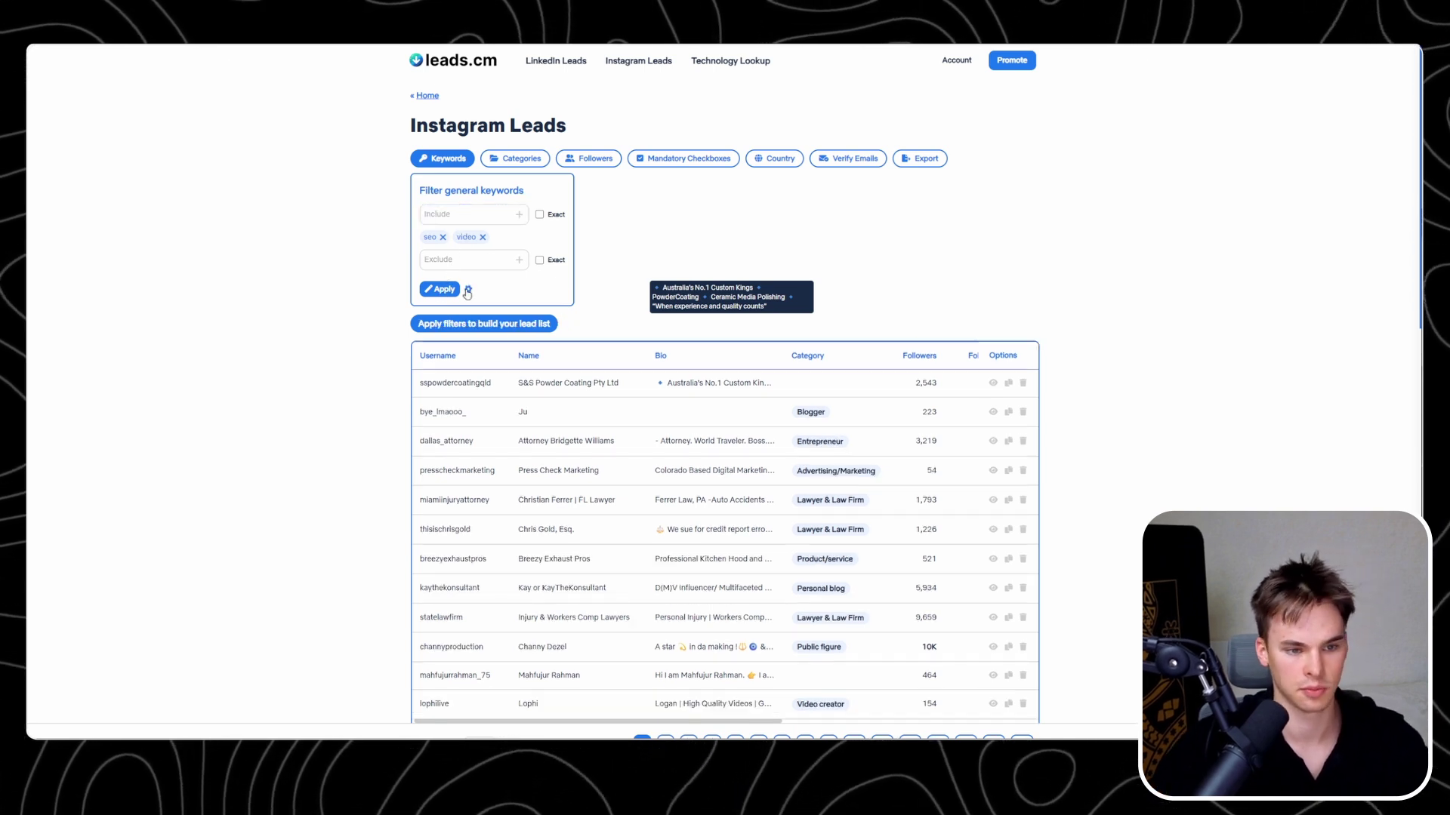
{"action": "left_click", "coordinate": [466, 290]}
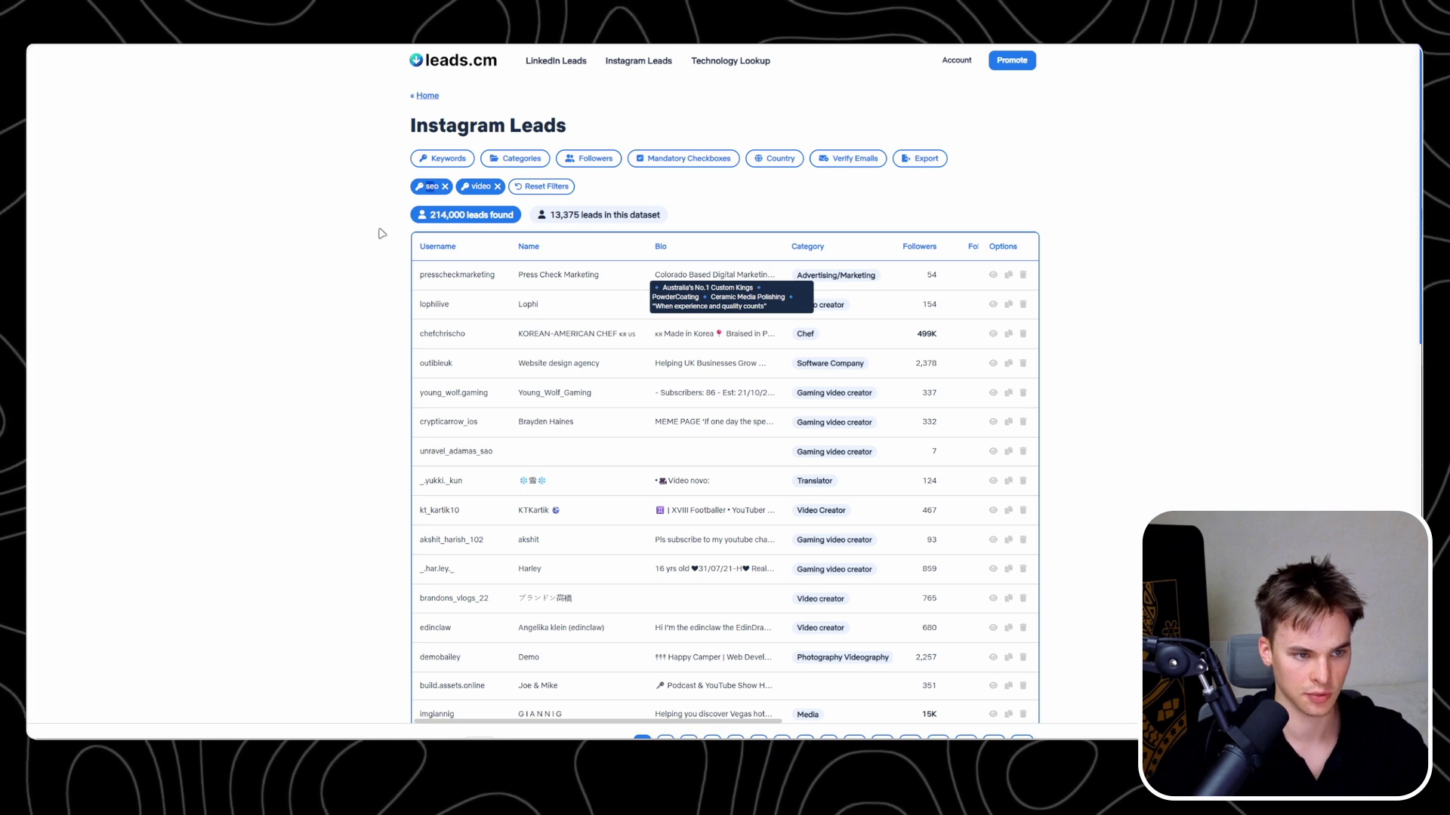
{"action": "double_click", "coordinate": [431, 187]}
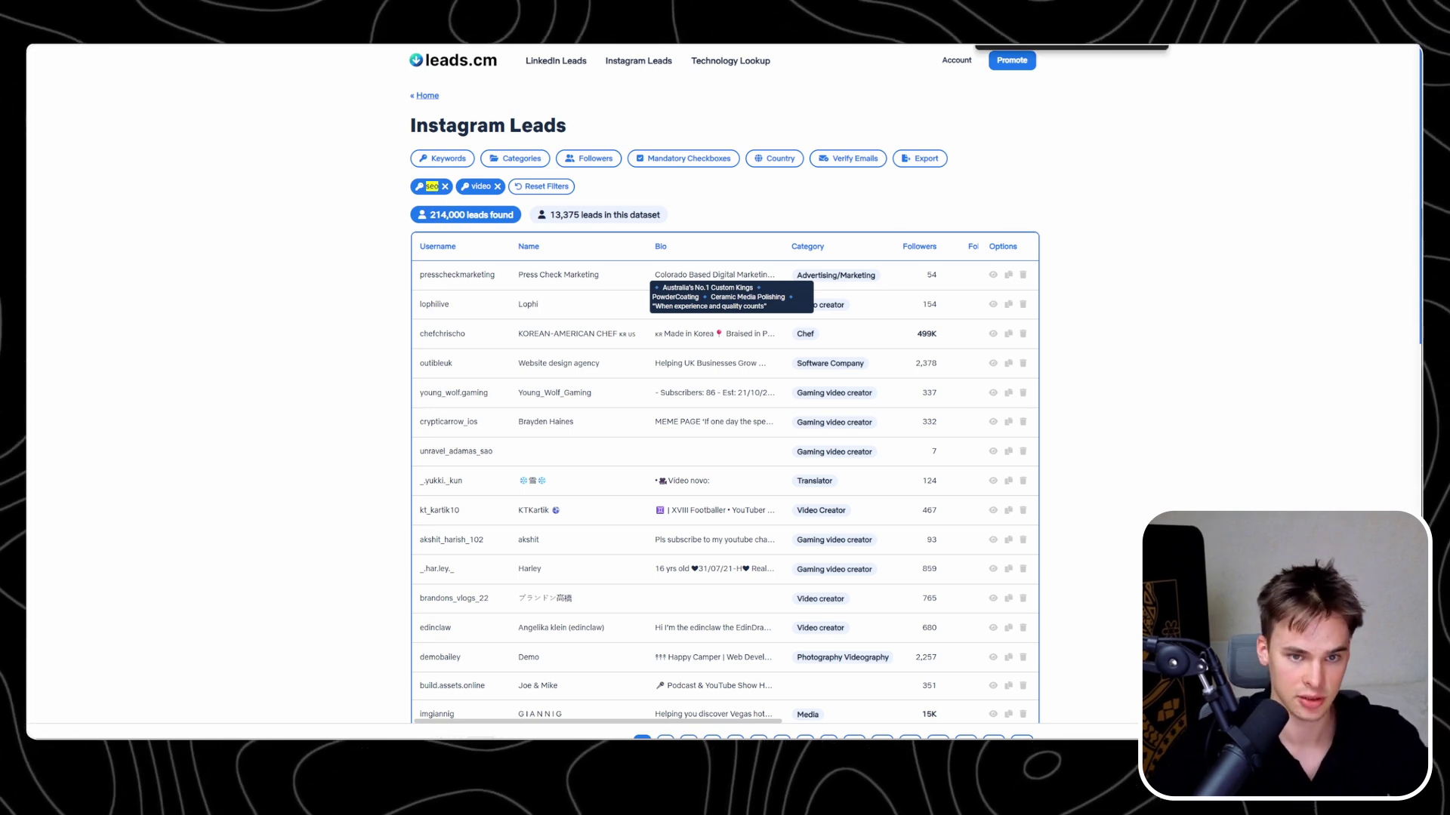
{"action": "scroll", "coordinate": [714, 276], "scroll_direction": "right", "scroll_amount": 5}
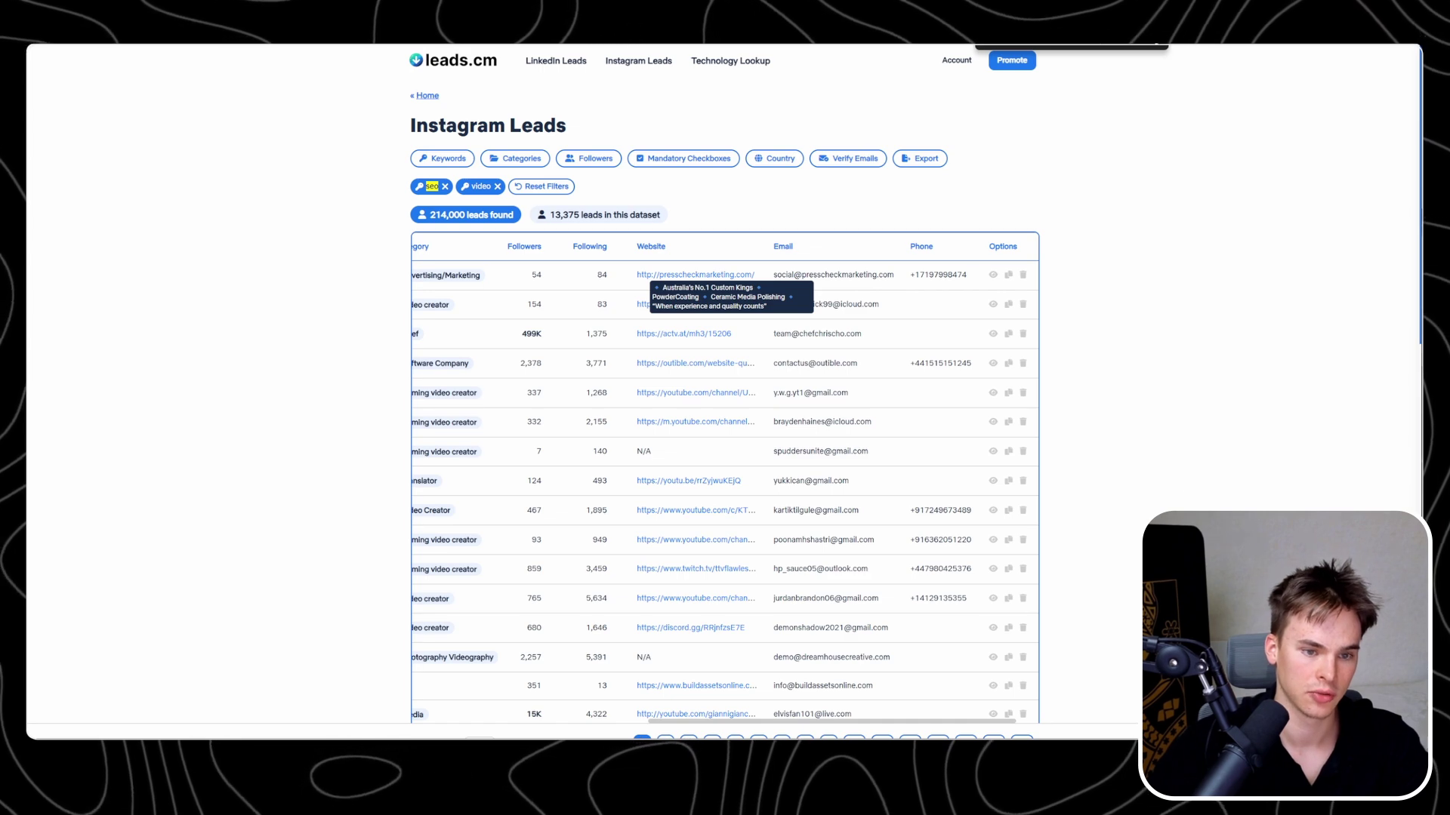
{"action": "scroll", "coordinate": [636, 335], "scroll_direction": "left", "scroll_amount": 5}
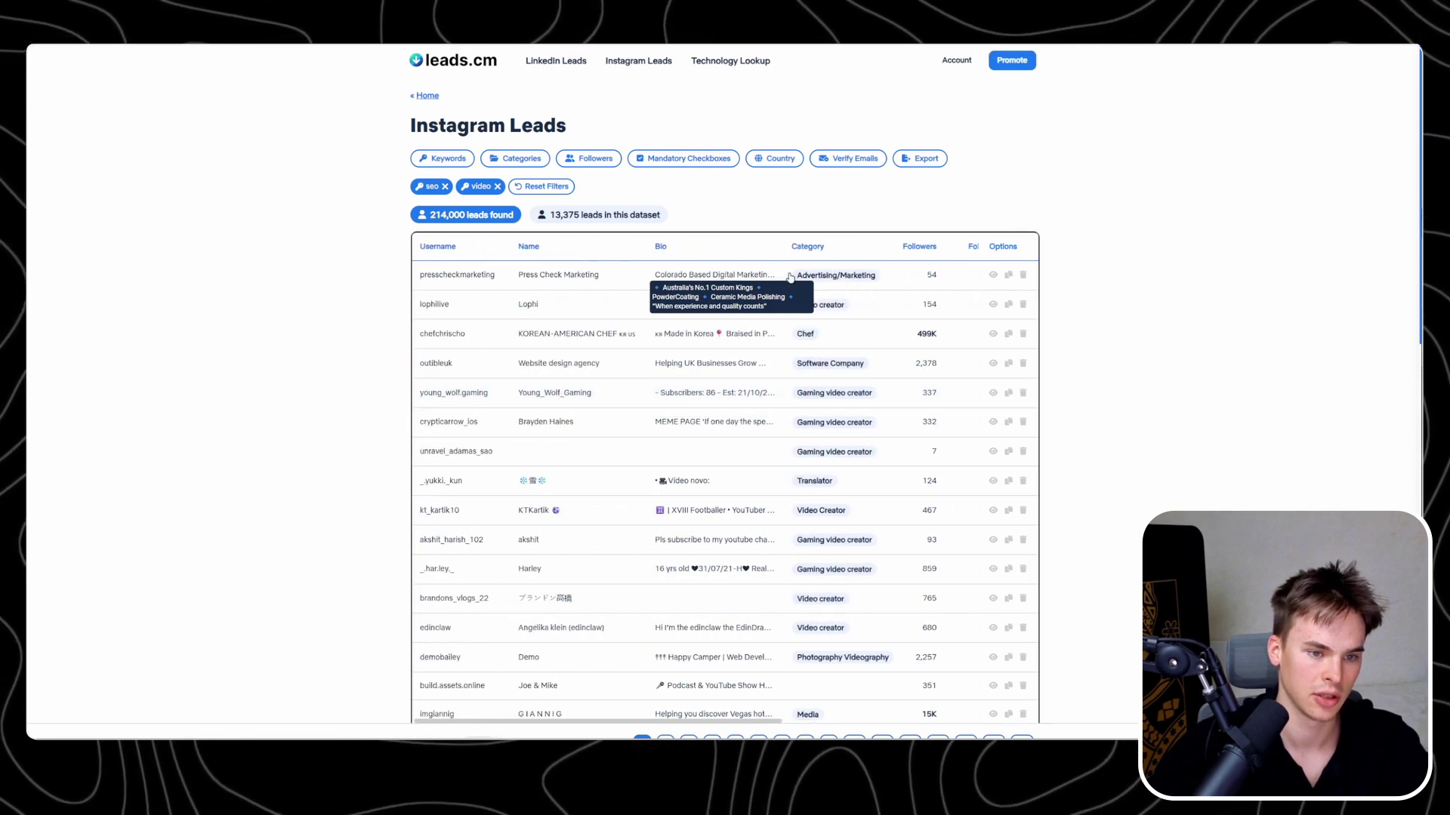
{"action": "scroll", "coordinate": [569, 421], "scroll_direction": "down", "scroll_amount": 10}
{"action": "scroll", "coordinate": [615, 605], "scroll_direction": "down", "scroll_amount": 5}
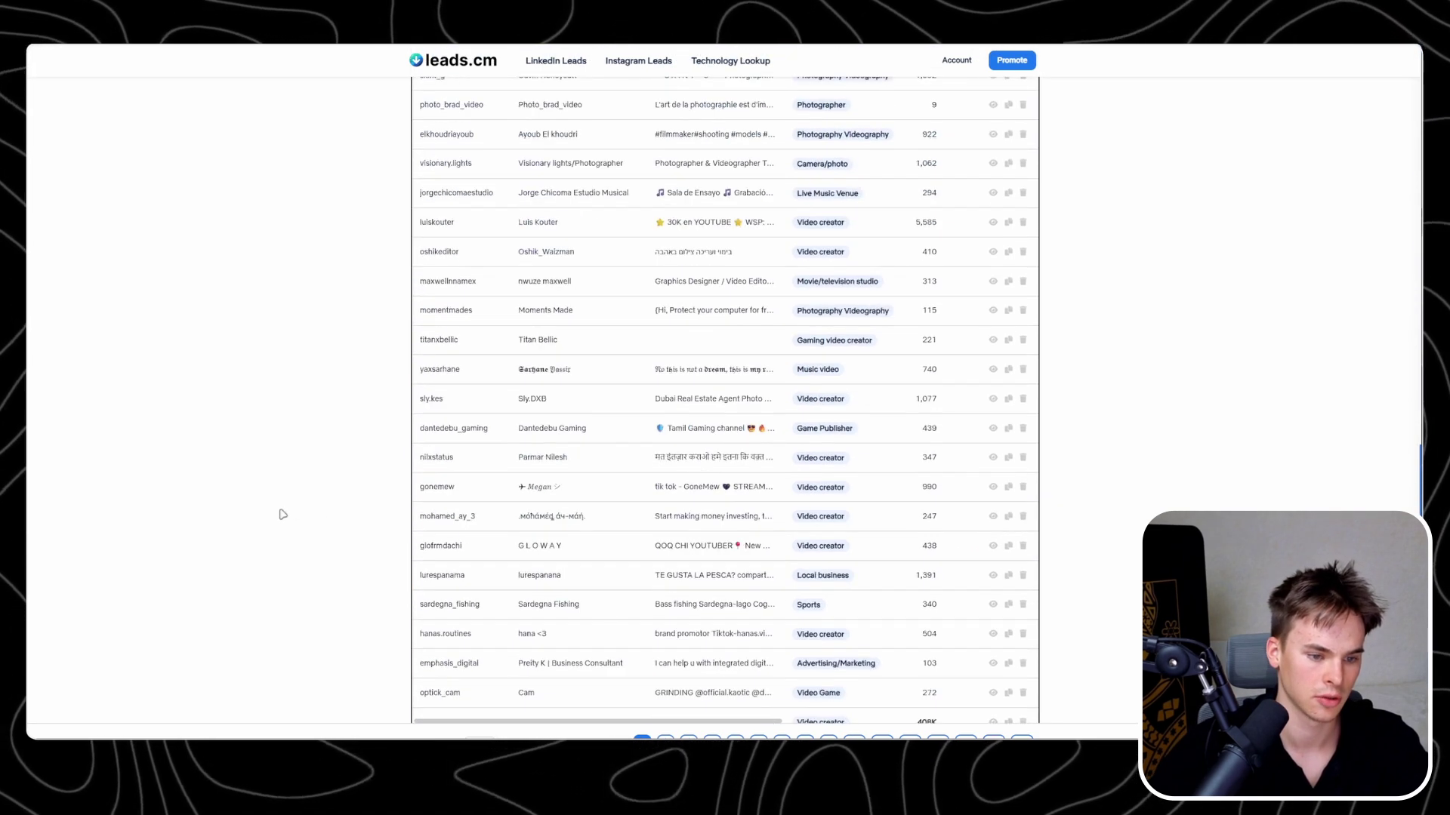
{"action": "scroll", "coordinate": [755, 415], "scroll_direction": "up", "scroll_amount": 3}
{"action": "scroll", "coordinate": [831, 412], "scroll_direction": "up", "scroll_amount": 12}
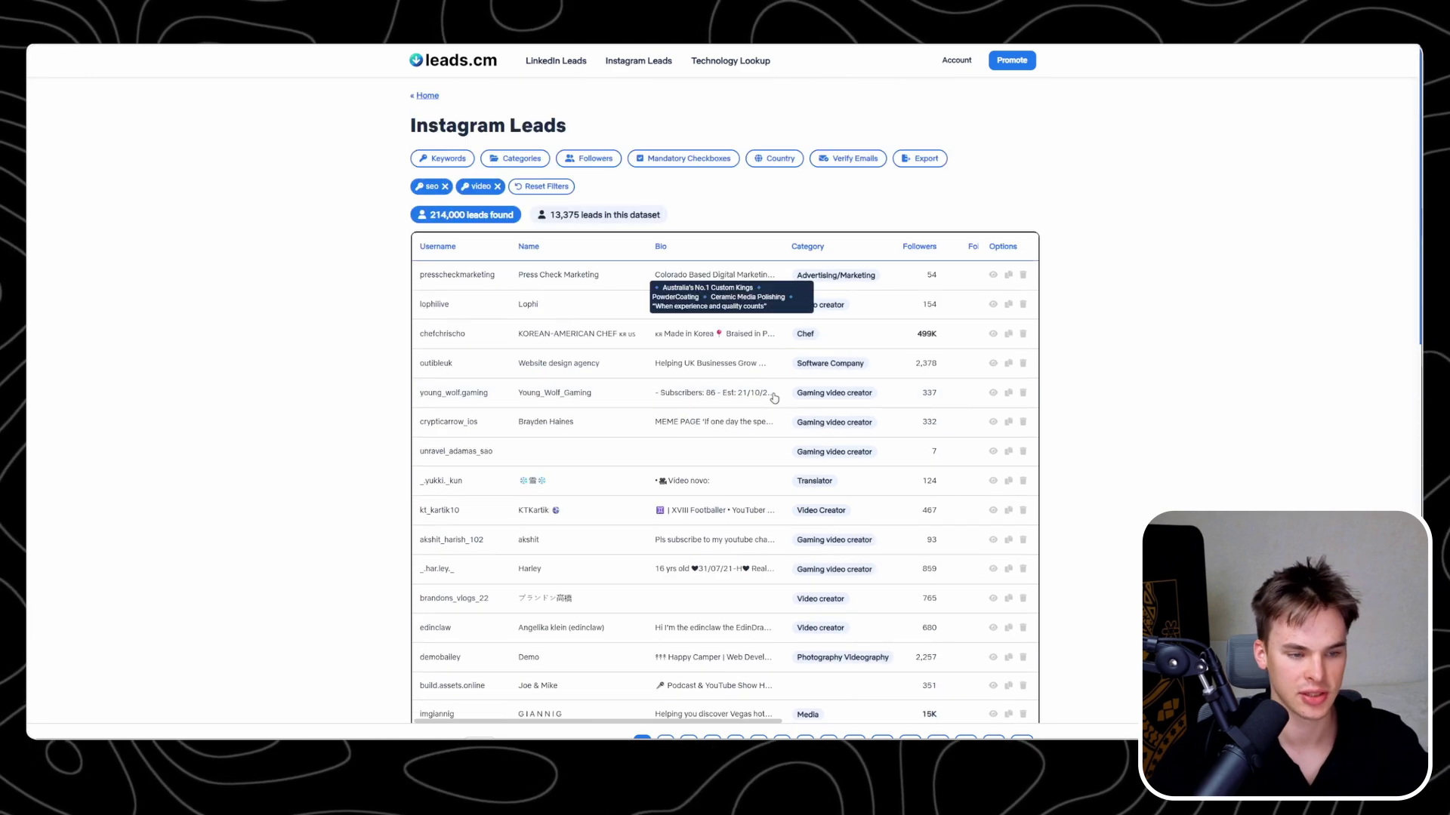
Remove the seo and video keyword chips and show the Mandatory Checkboxes options
{"action": "left_click", "coordinate": [496, 186]}
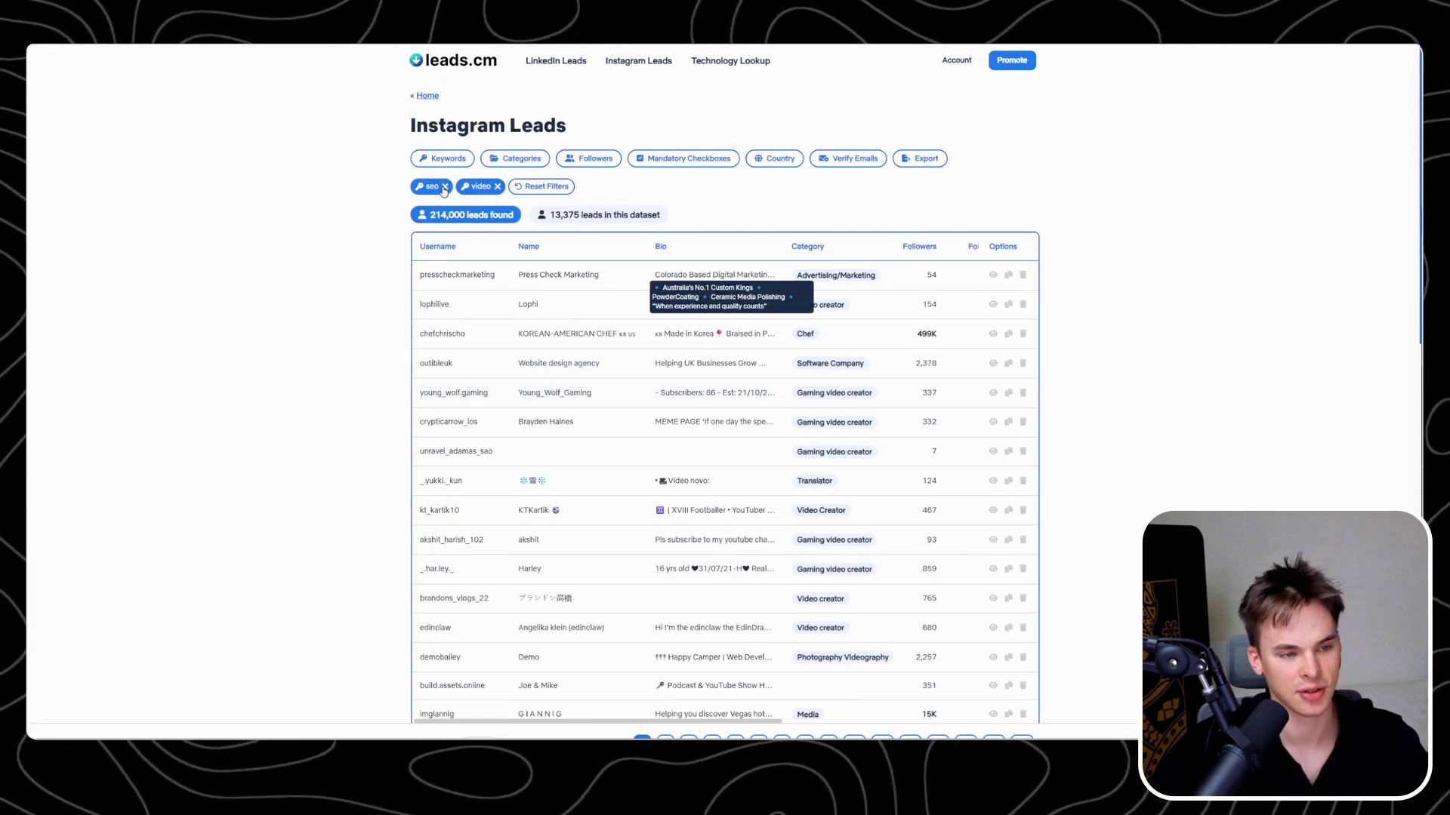
{"action": "left_click", "coordinate": [501, 160]}
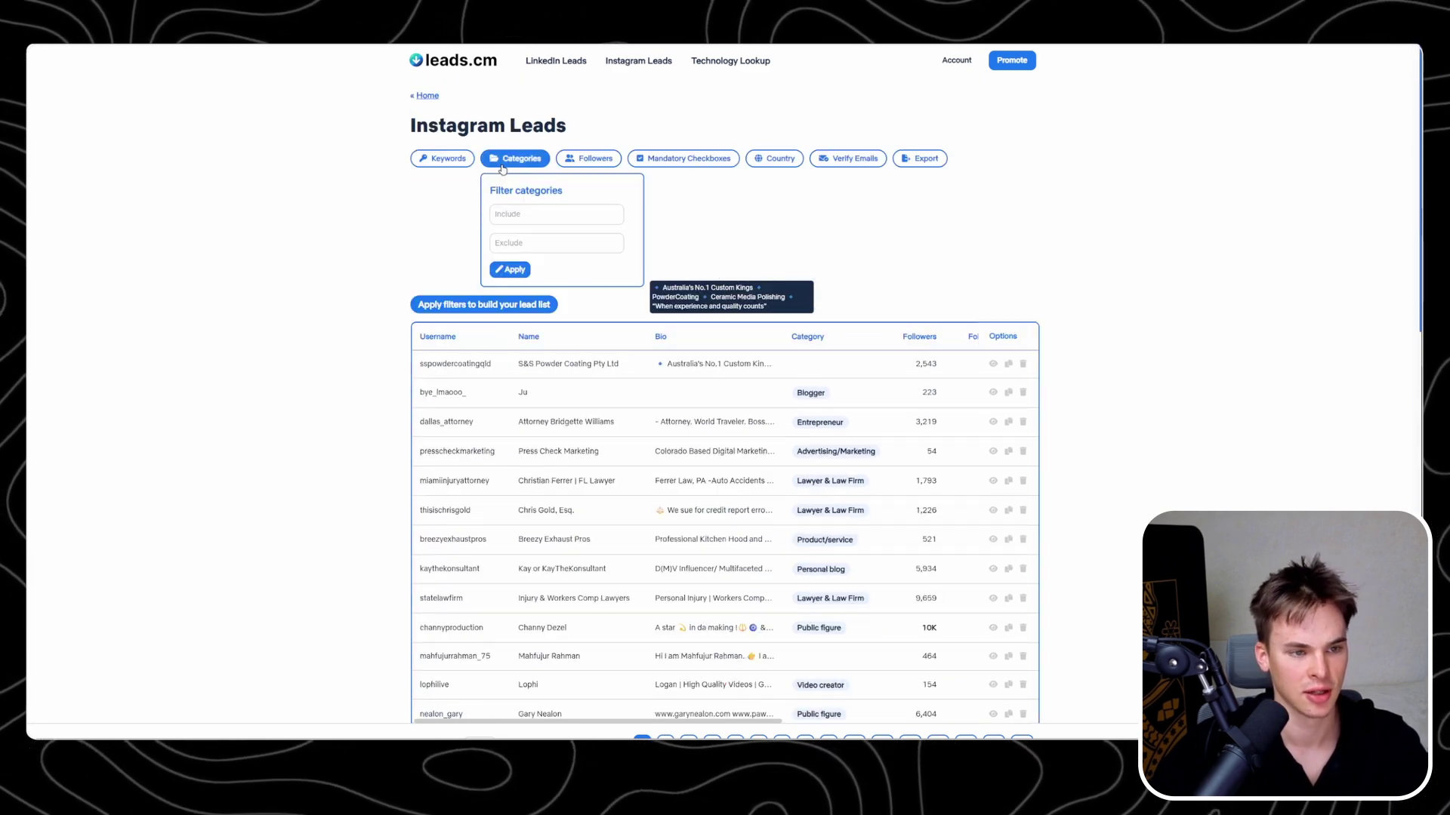
{"action": "left_click", "coordinate": [545, 217]}
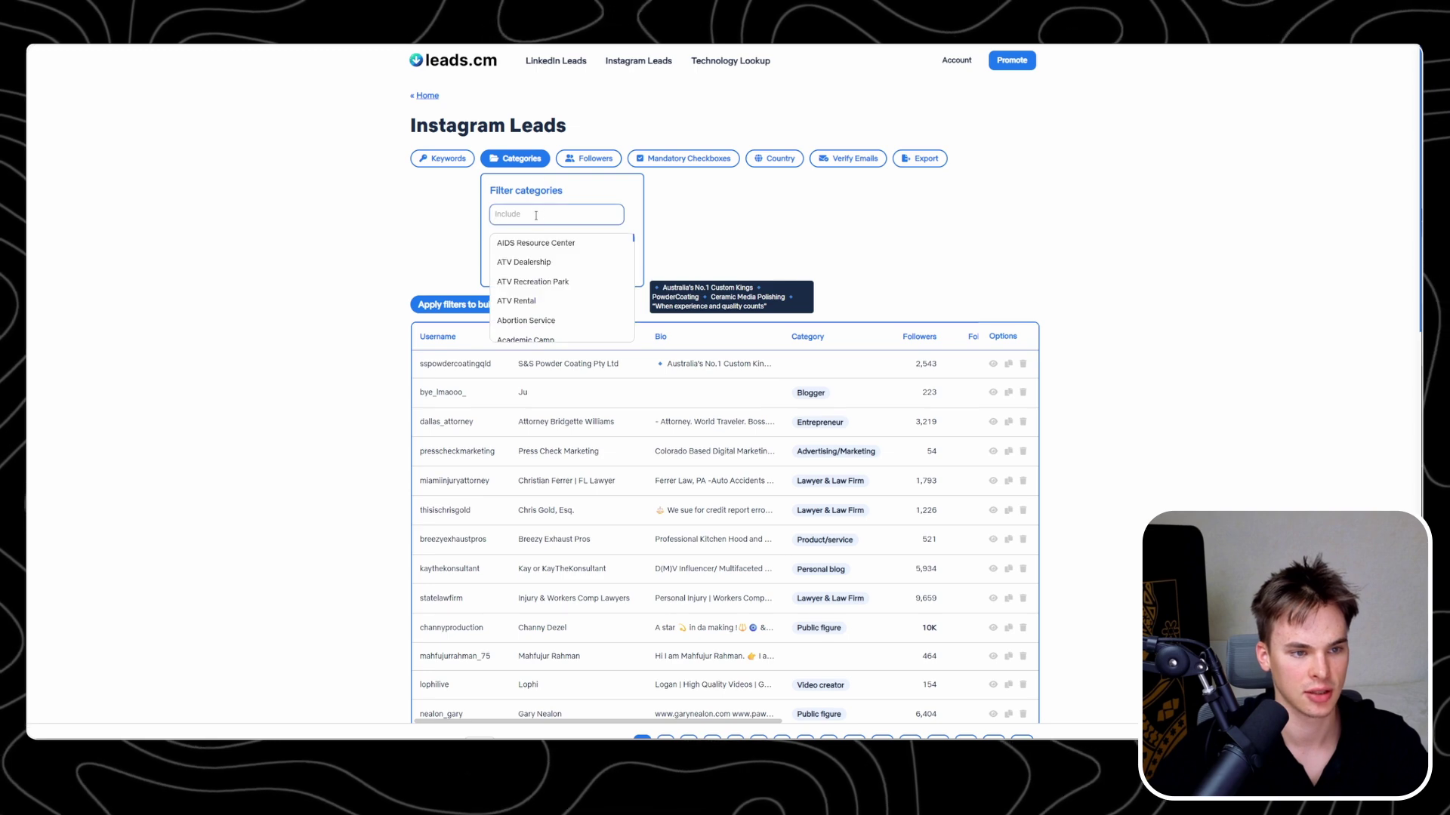
{"action": "left_click", "coordinate": [585, 159]}
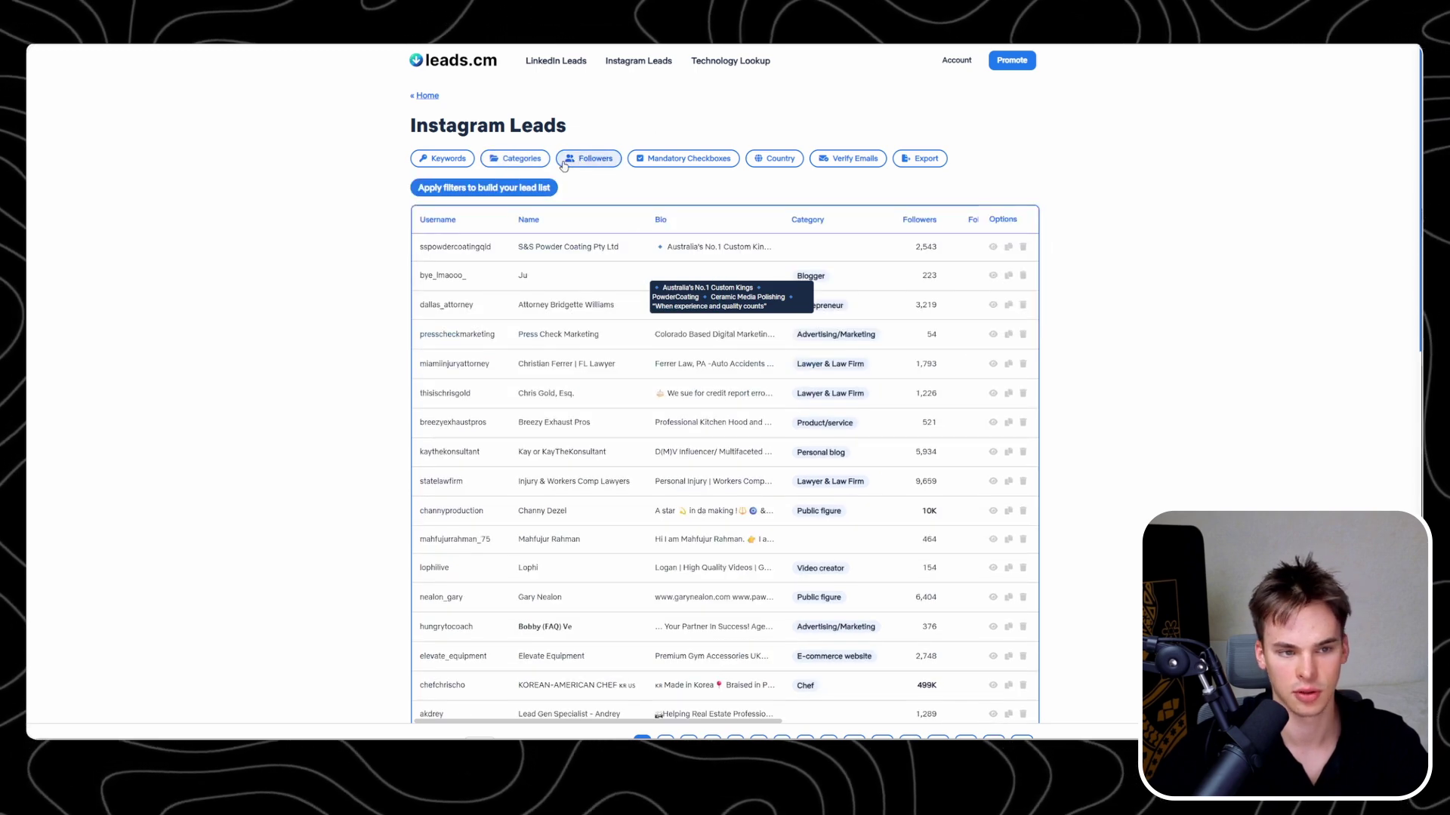
{"action": "left_click", "coordinate": [595, 160]}
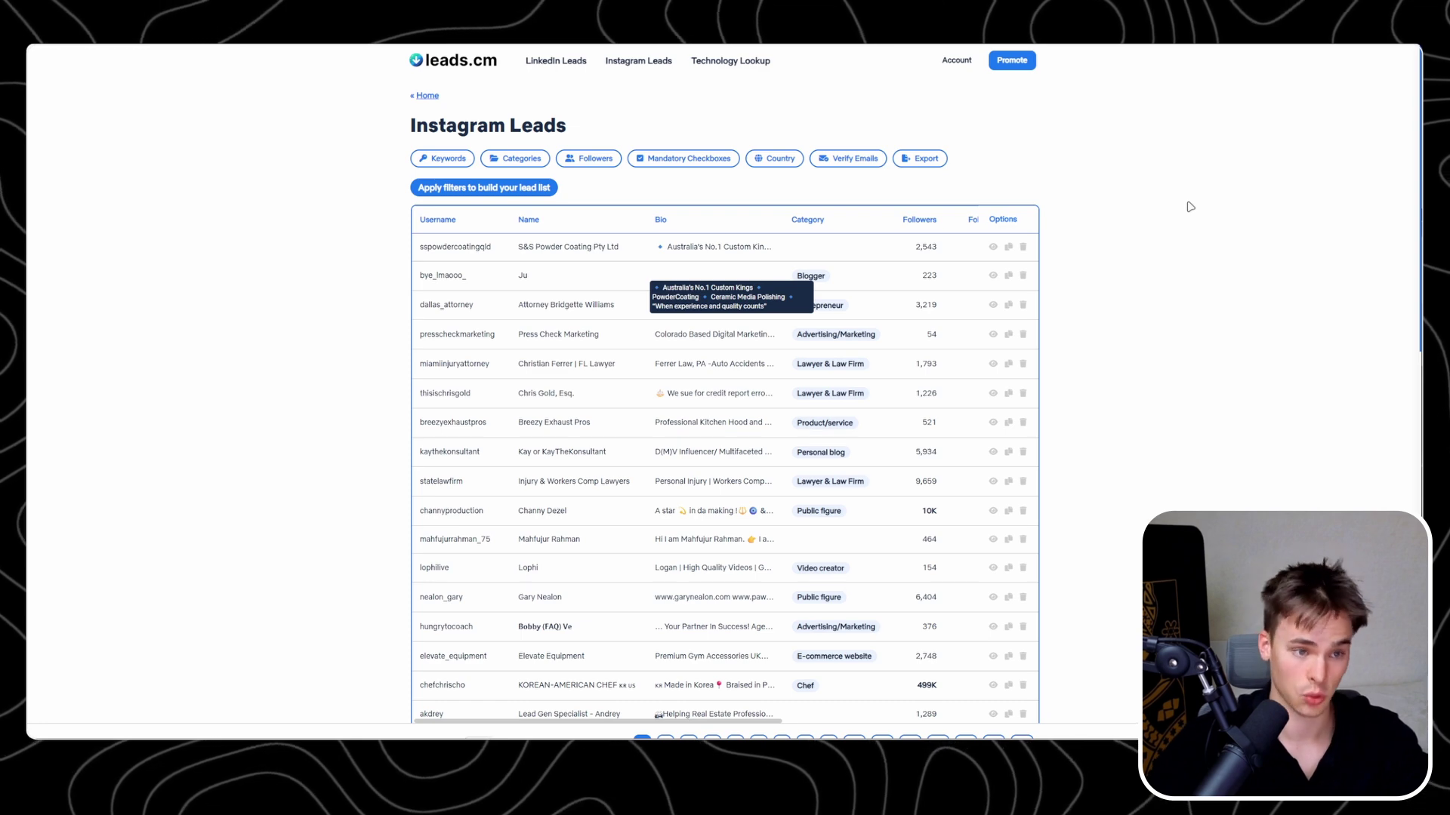
{"action": "left_click", "coordinate": [689, 162]}
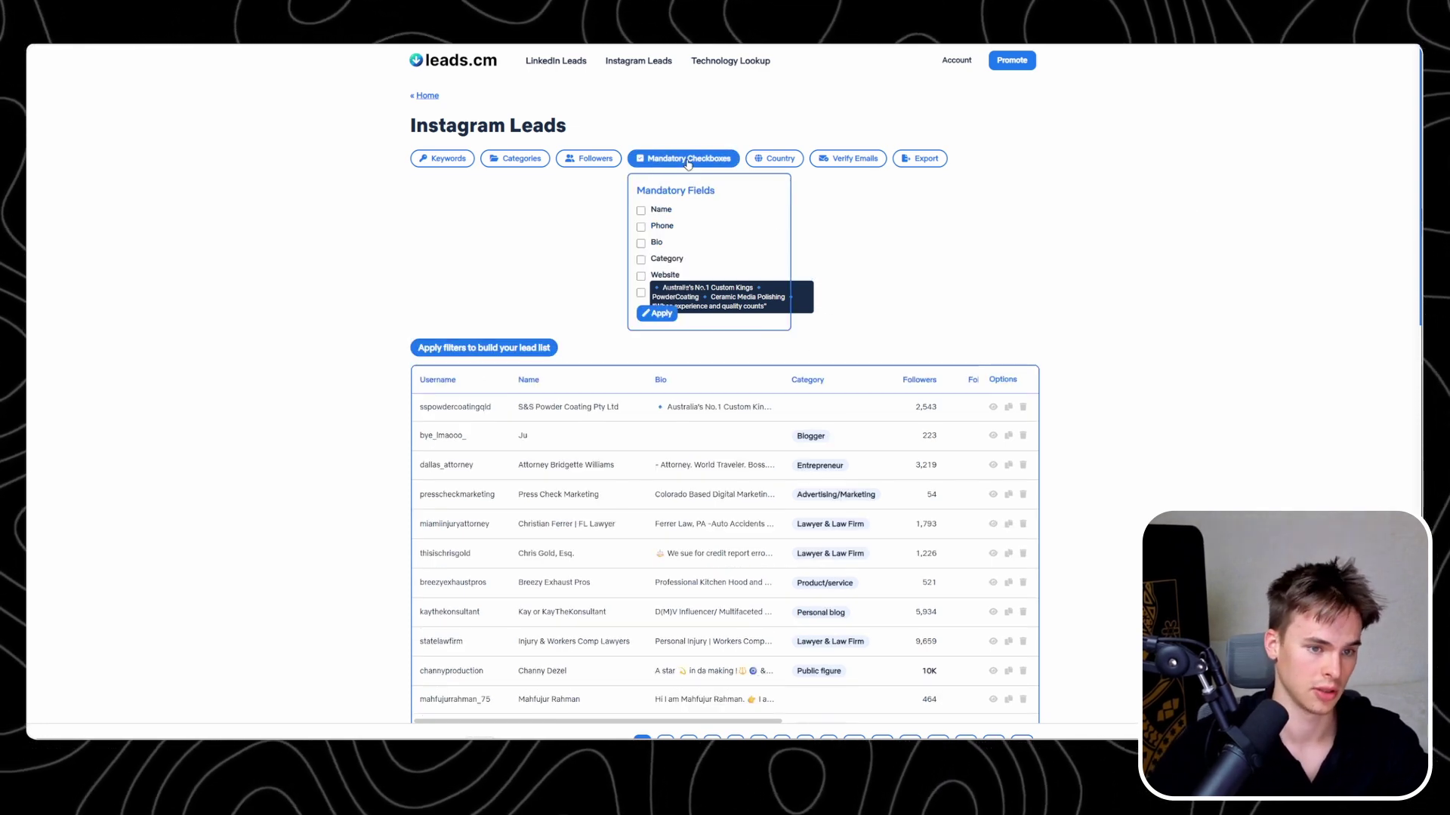
Apply a United States country filter, narrowing results to 244,912 leads
{"action": "left_click", "coordinate": [774, 159]}
{"action": "type", "text": "un"}
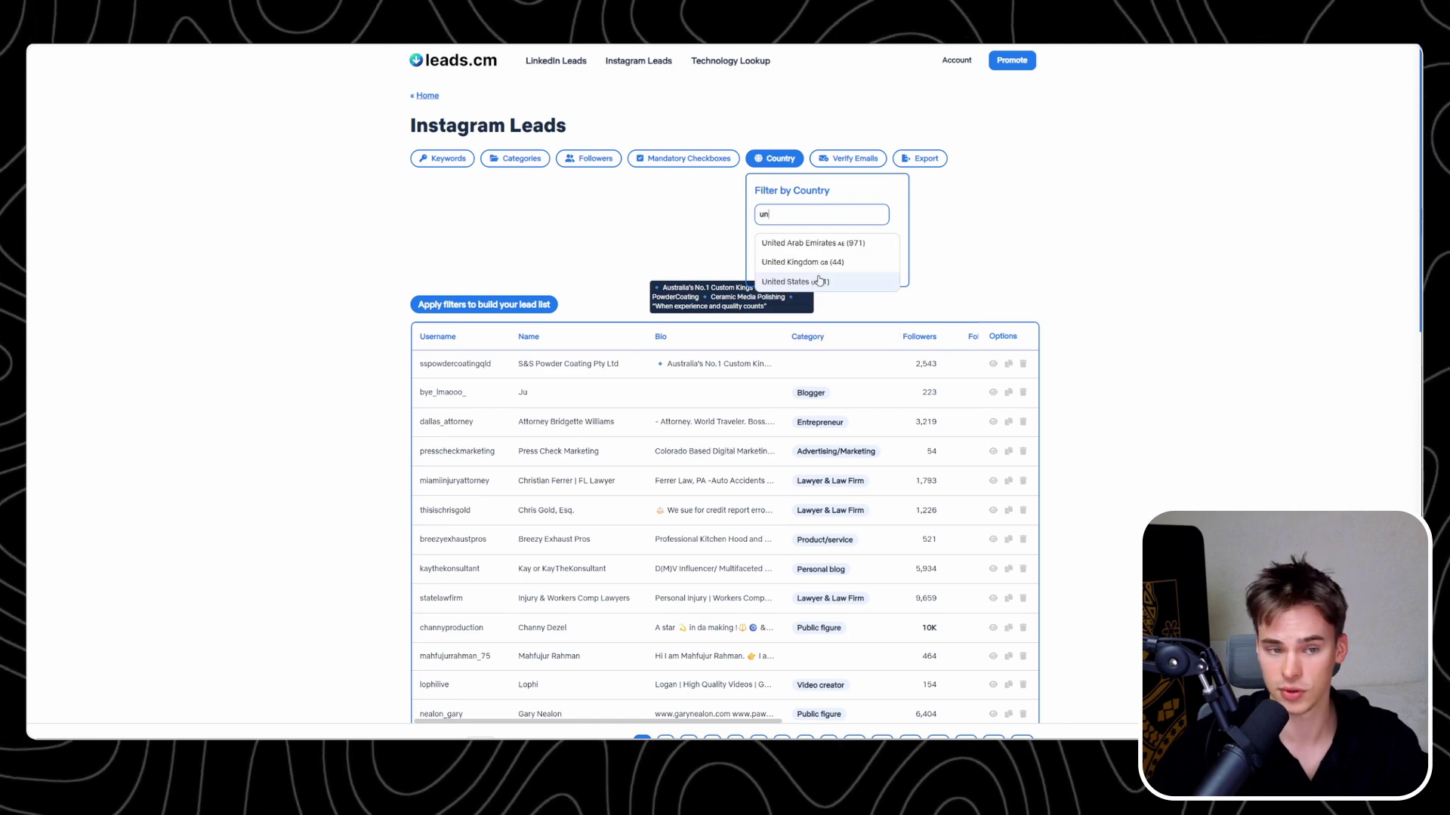
{"action": "left_click", "coordinate": [819, 281]}
{"action": "left_click", "coordinate": [789, 274]}
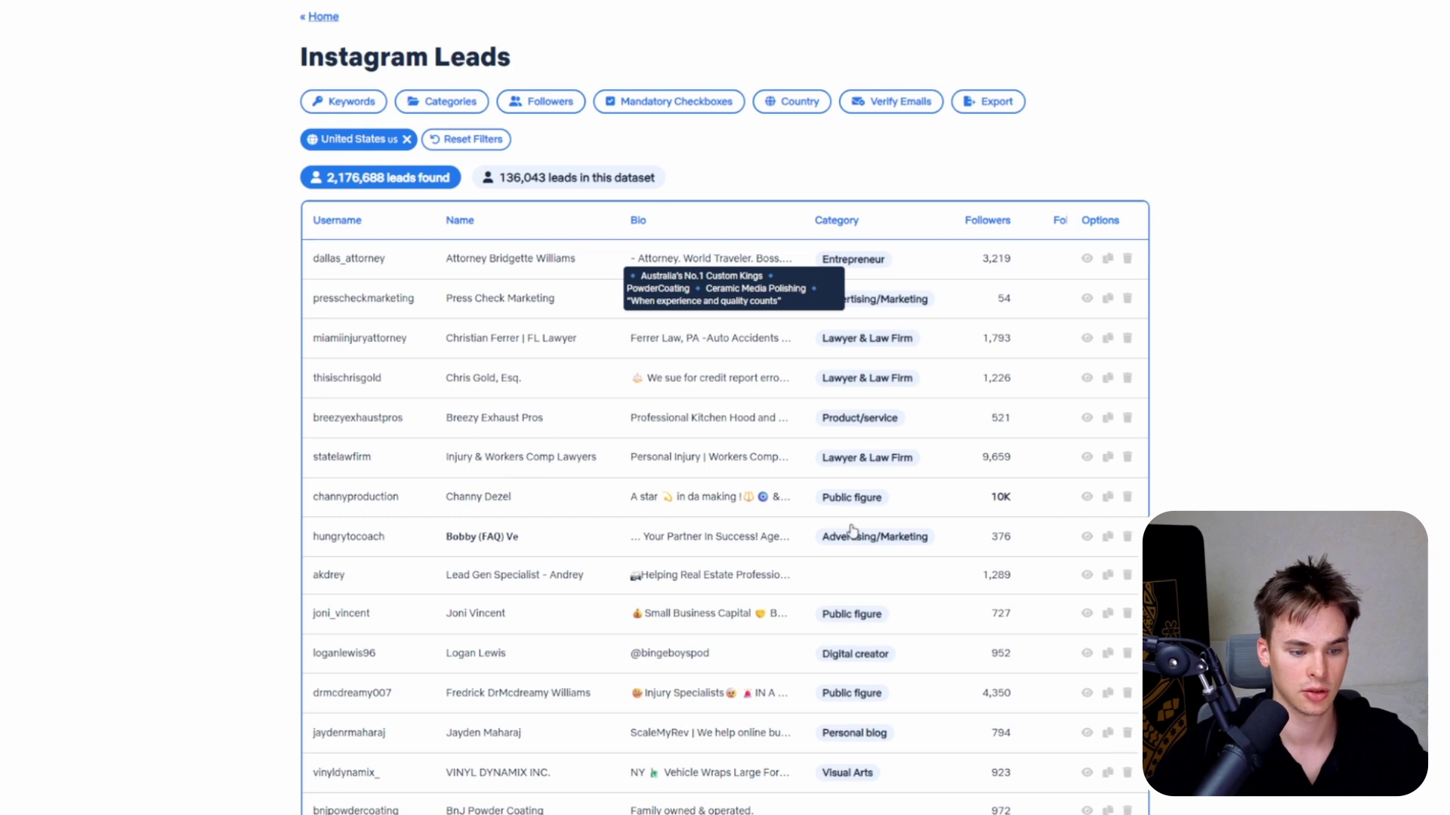
{"action": "left_click", "coordinate": [696, 189]}
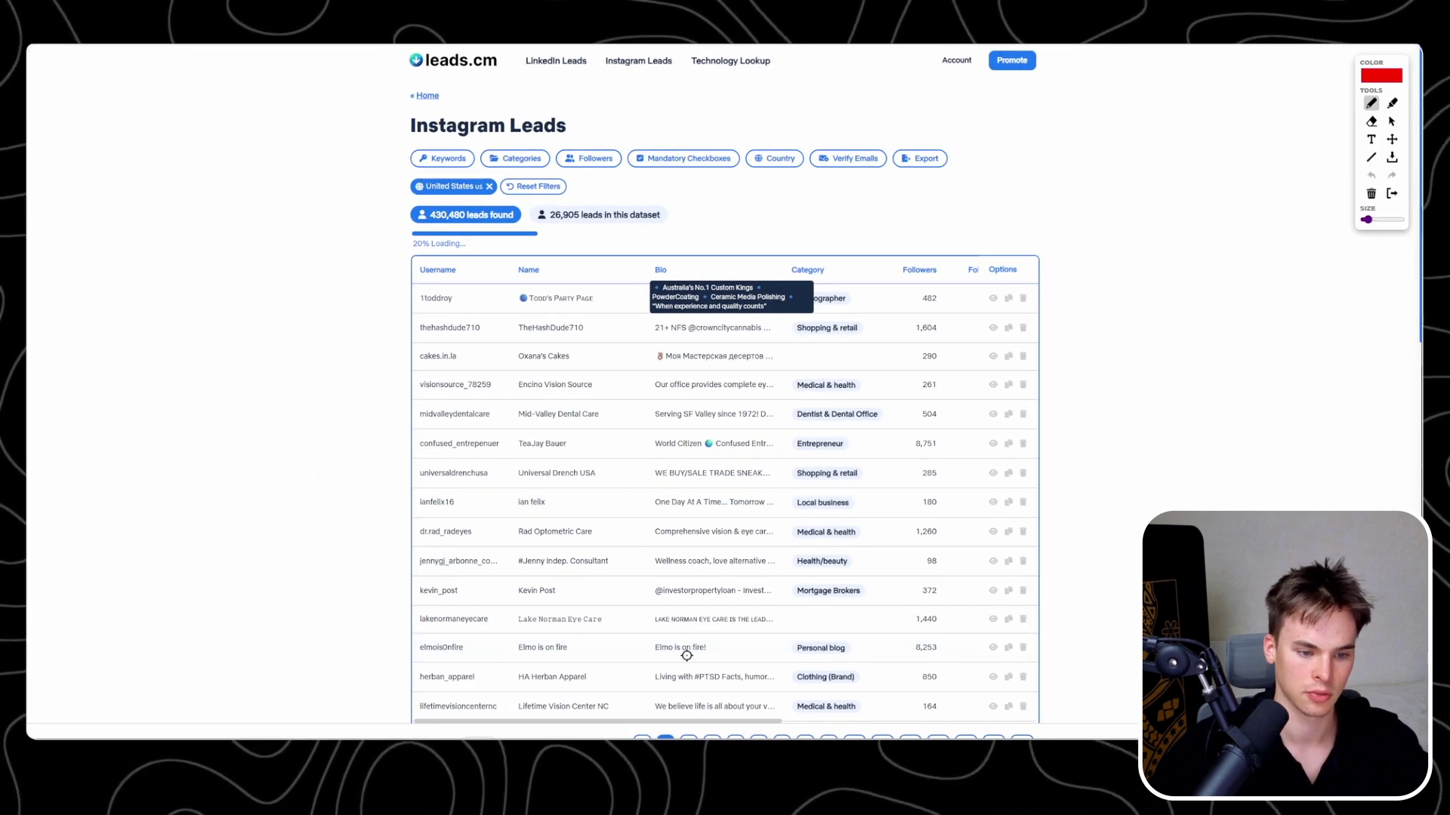
Clear the red annotation marks and show Export Leads for the US Instagram leads
{"action": "left_click_drag", "start_coordinate": [687, 656], "coordinate": [698, 718]}
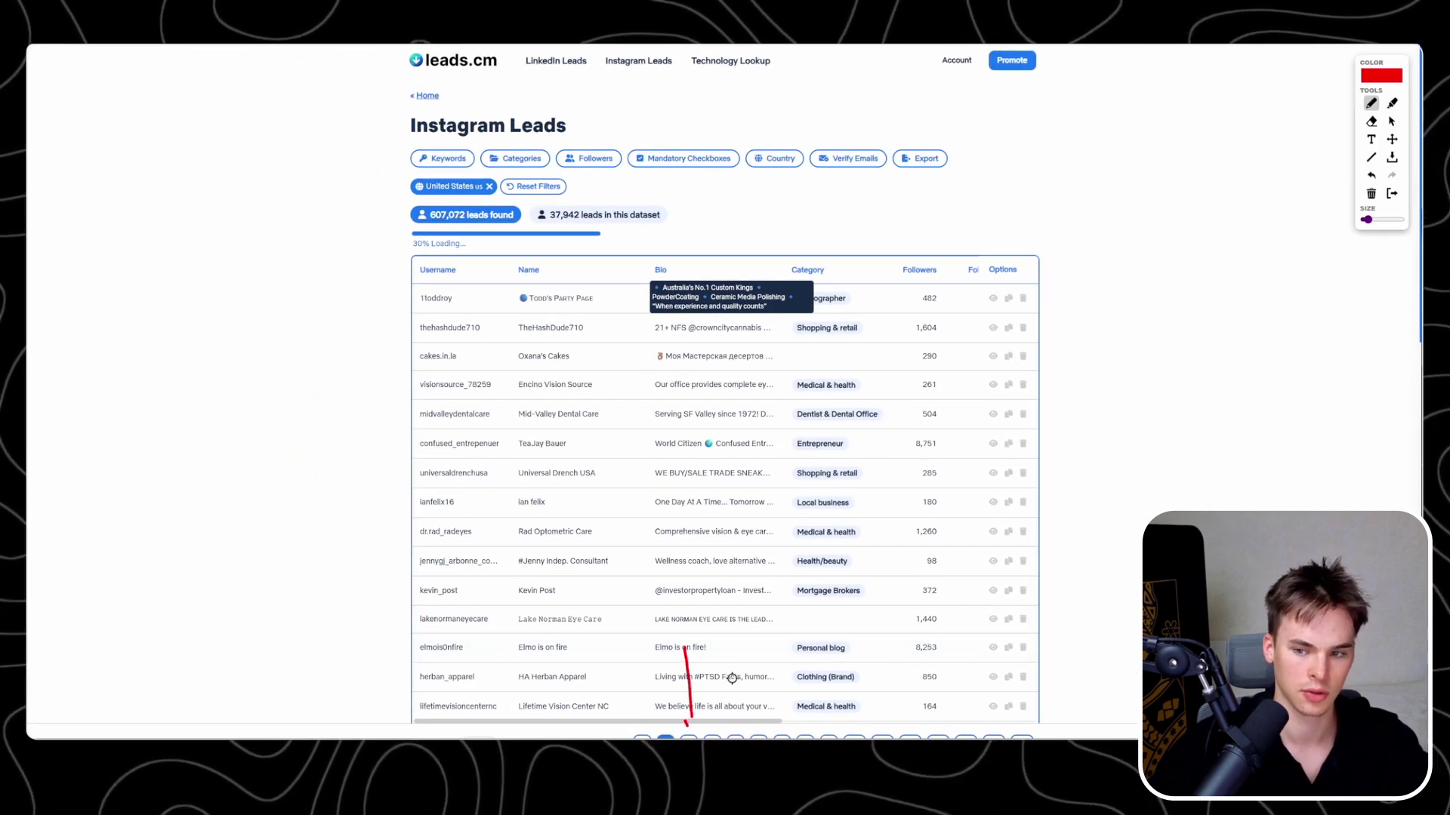
{"action": "left_click_drag", "start_coordinate": [727, 660], "coordinate": [730, 718]}
{"action": "key", "text": "Escape"}
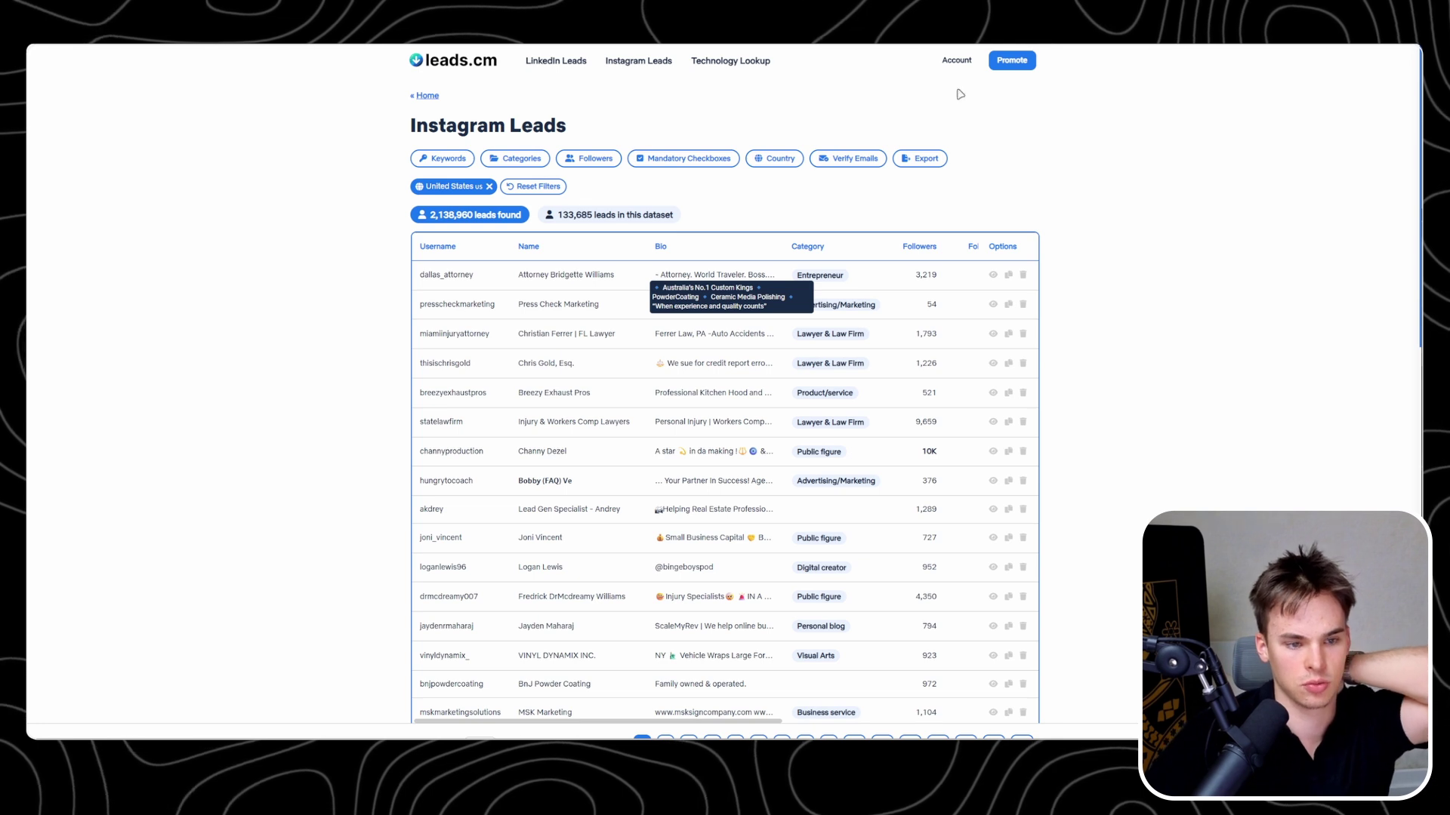
{"action": "left_click", "coordinate": [921, 158]}
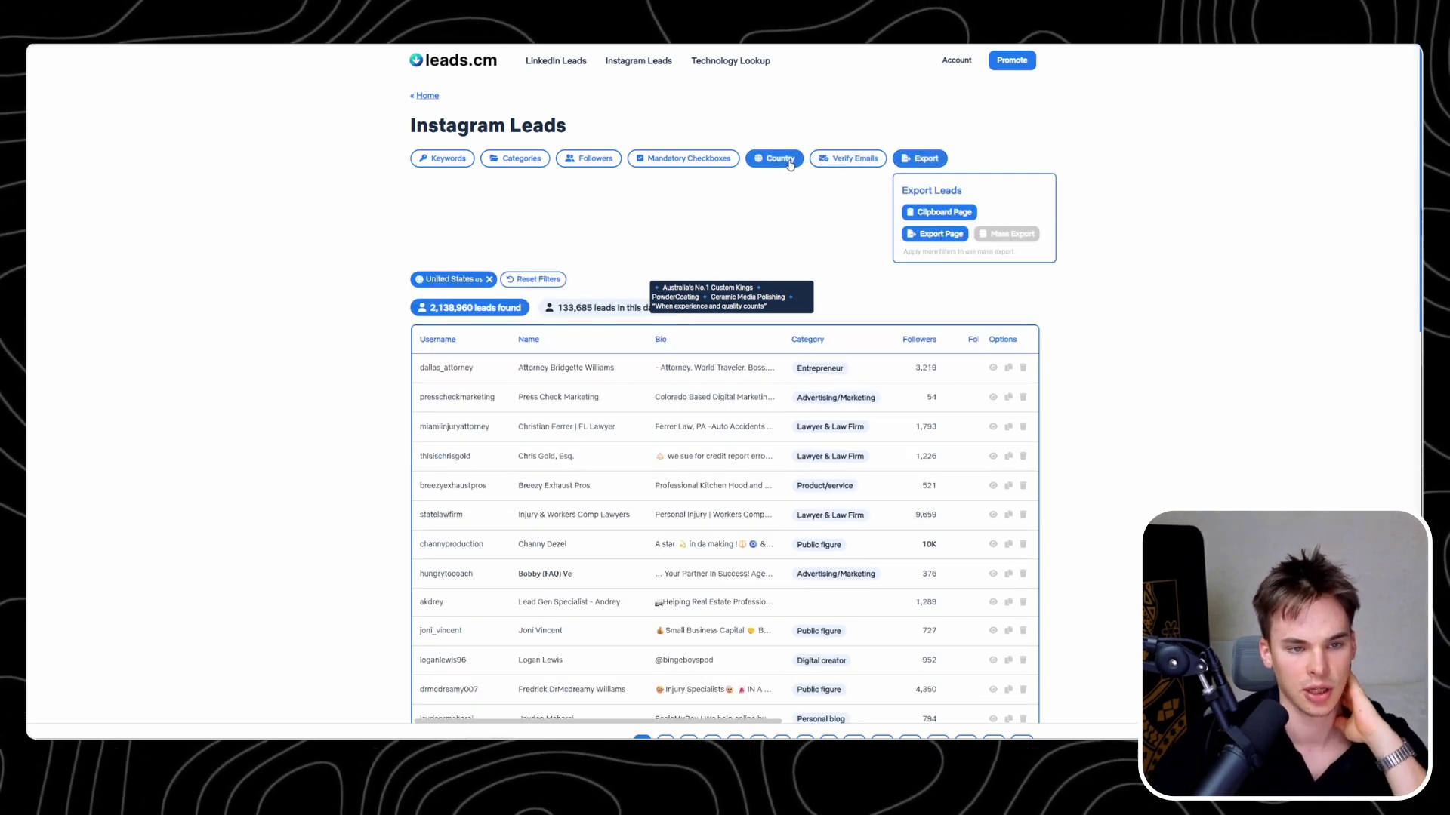
{"action": "left_click", "coordinate": [840, 163]}
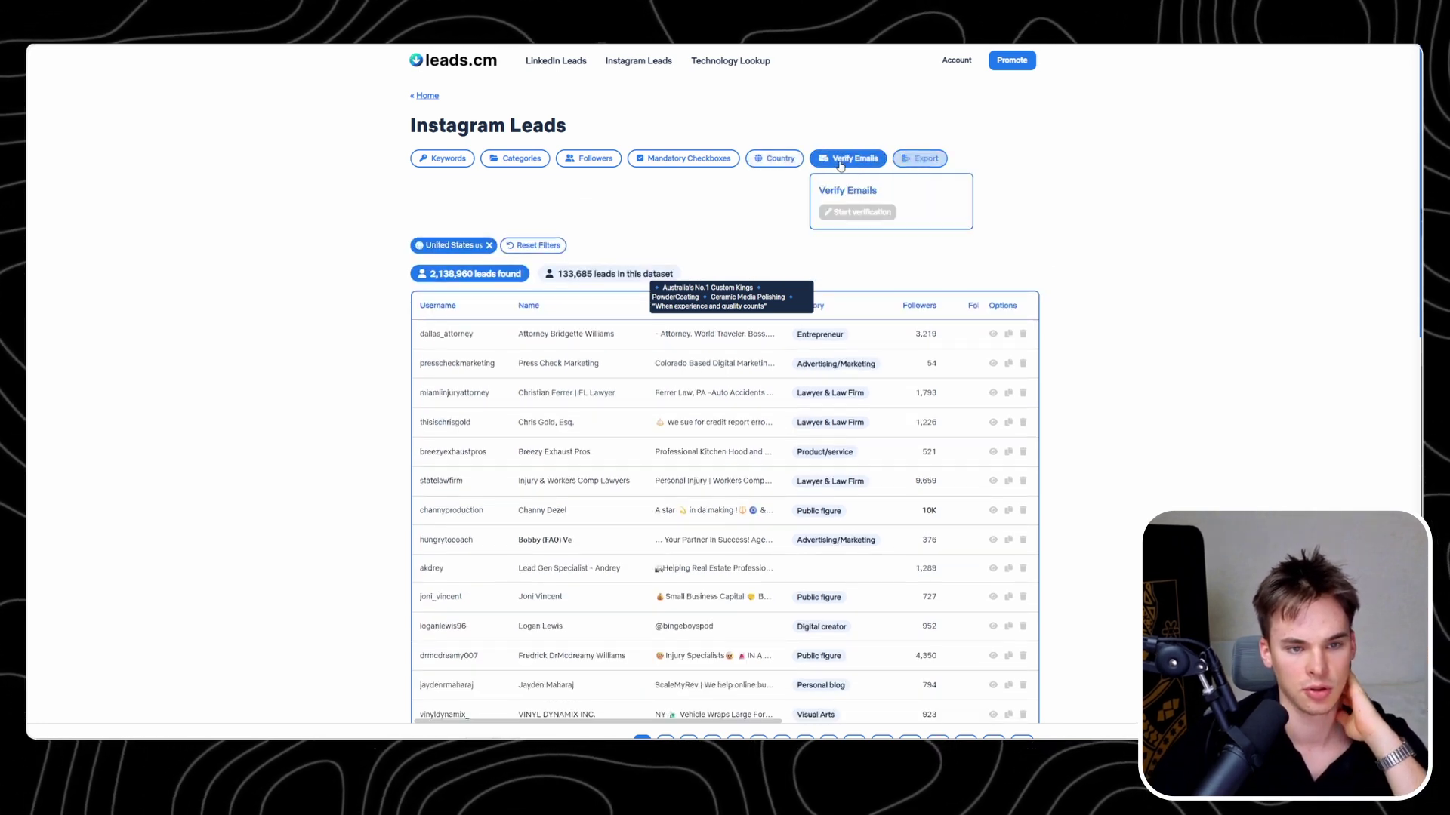
{"action": "left_click", "coordinate": [850, 215]}
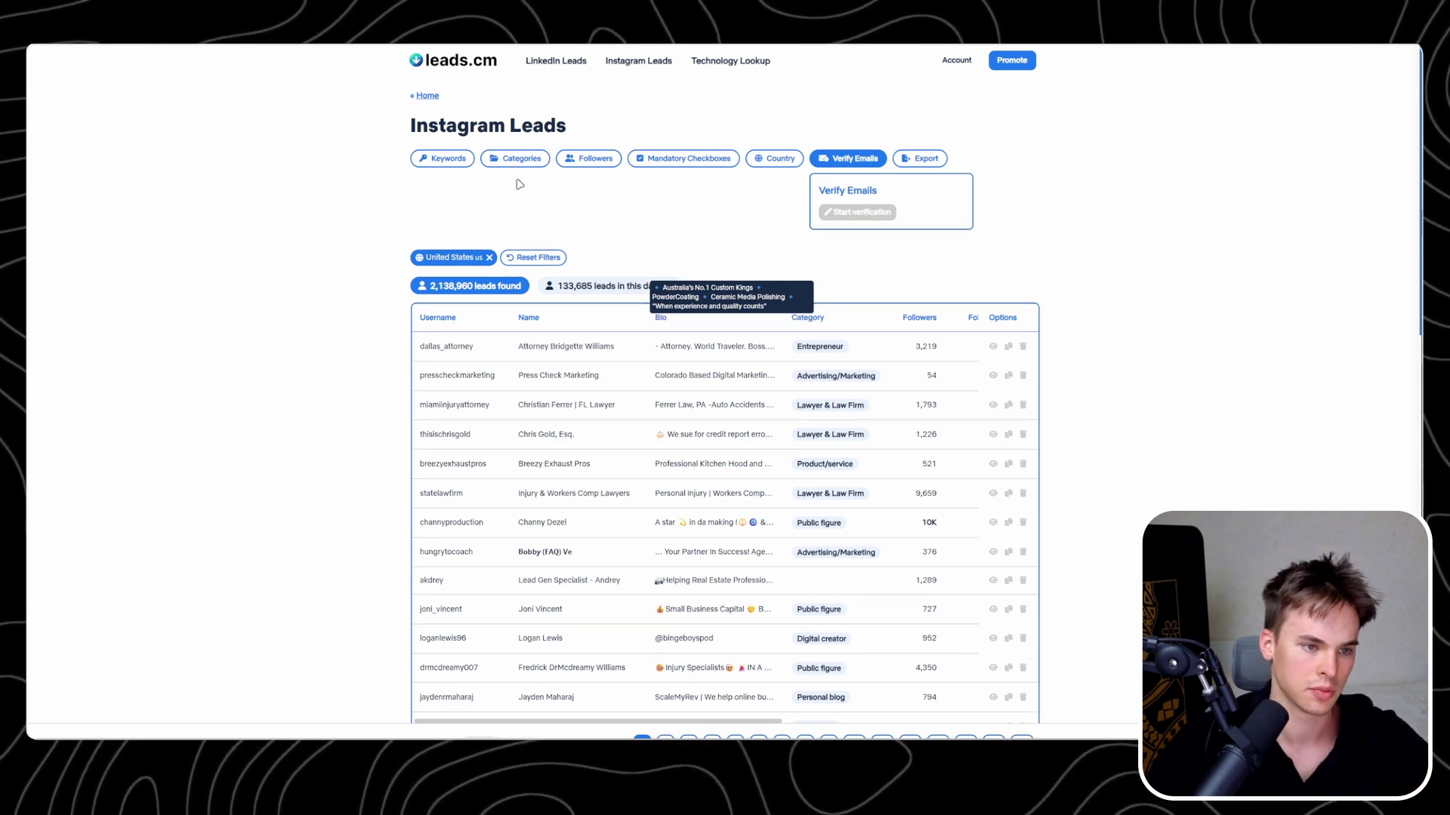
{"action": "left_click", "coordinate": [445, 159]}
{"action": "left_click", "coordinate": [447, 214]}
{"action": "type", "text": "agency"}
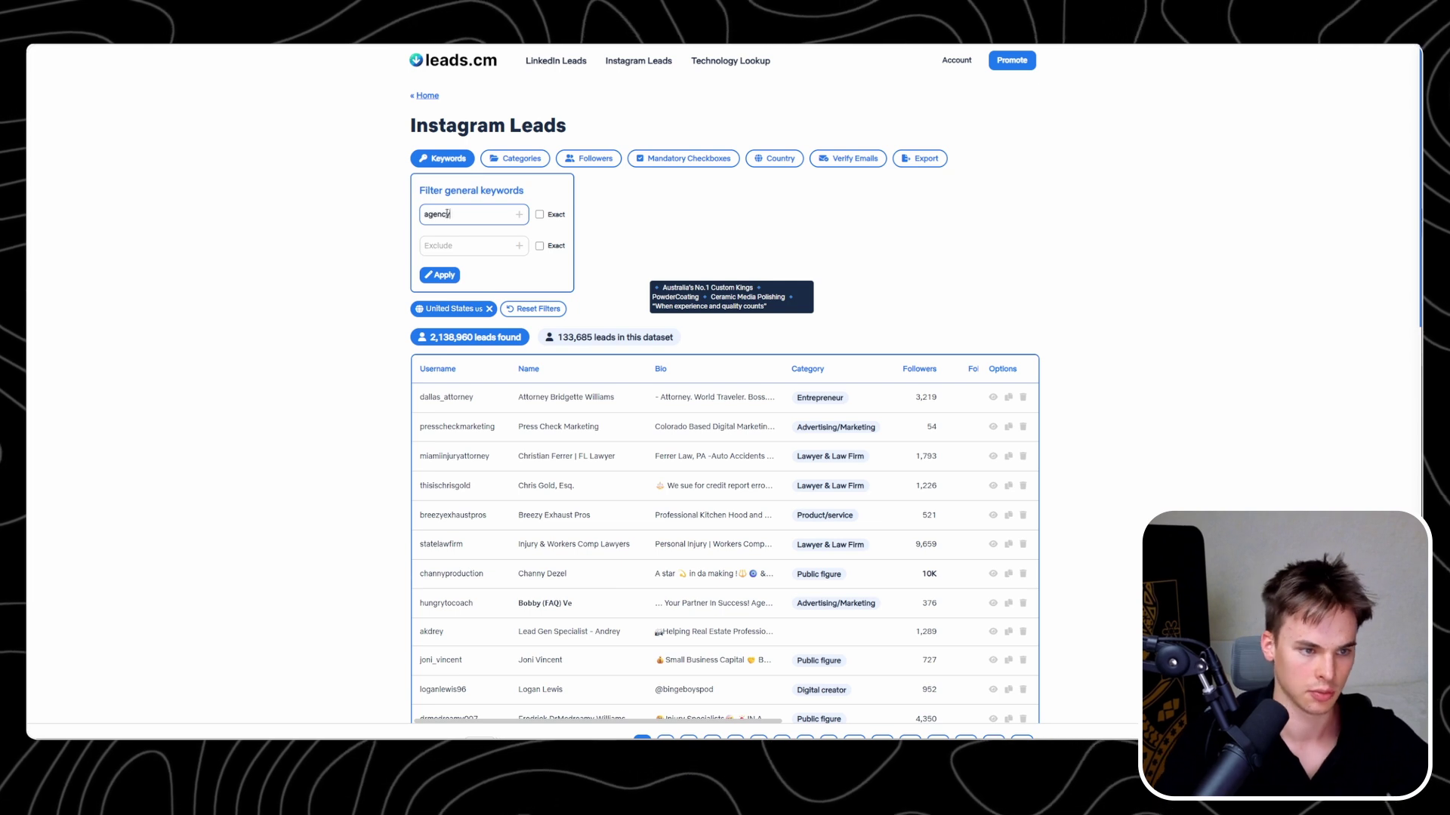
{"action": "key", "text": "Return"}
{"action": "type", "text": "m"}
{"action": "type", "text": "ing"}
{"action": "key", "text": "Return"}
{"action": "key", "text": "Return"}
{"action": "type", "text": "video"}
{"action": "key", "text": "Return"}
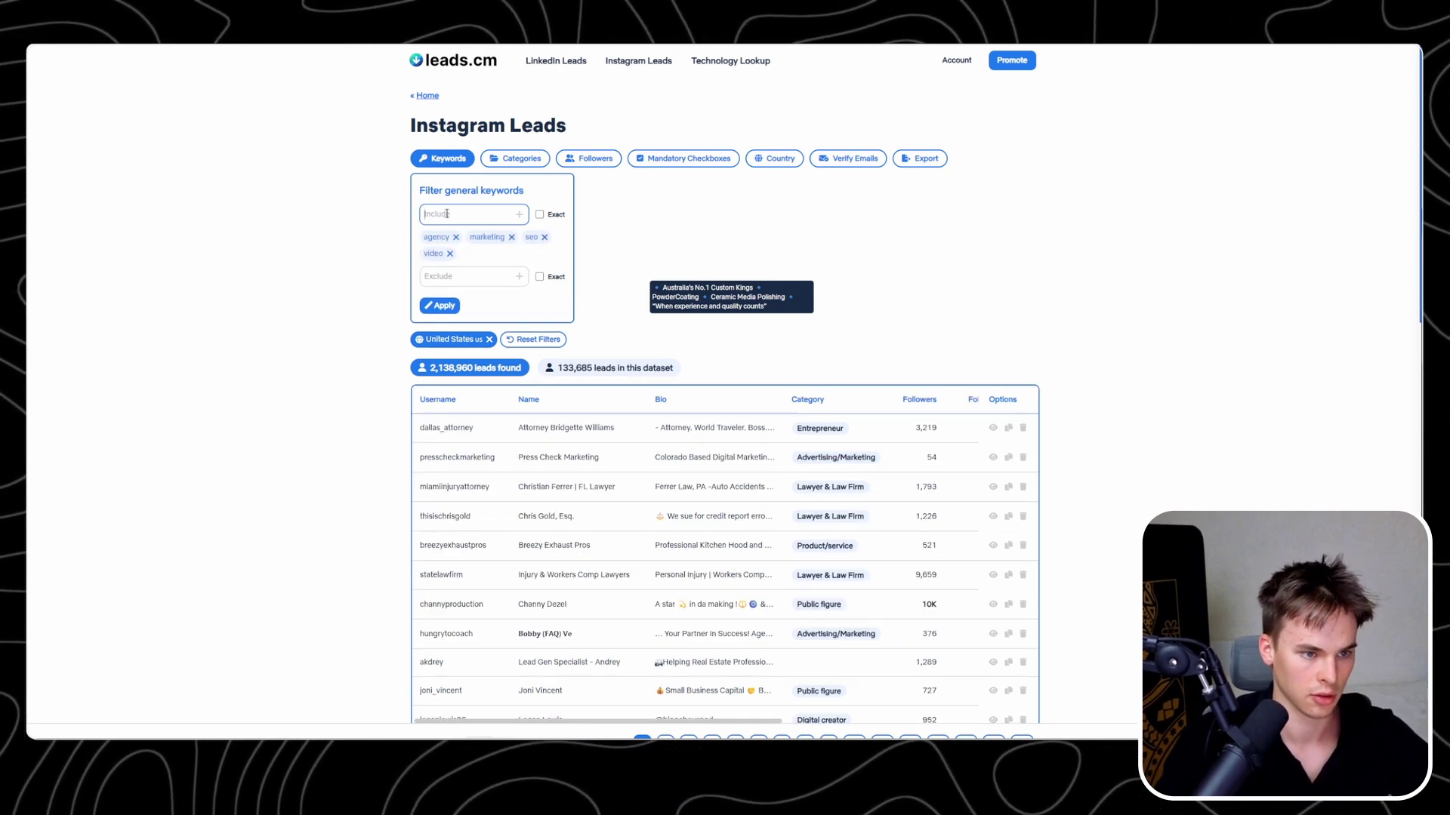
{"action": "type", "text": "sales"}
{"action": "key", "text": "Return"}
{"action": "left_click", "coordinate": [438, 308]}
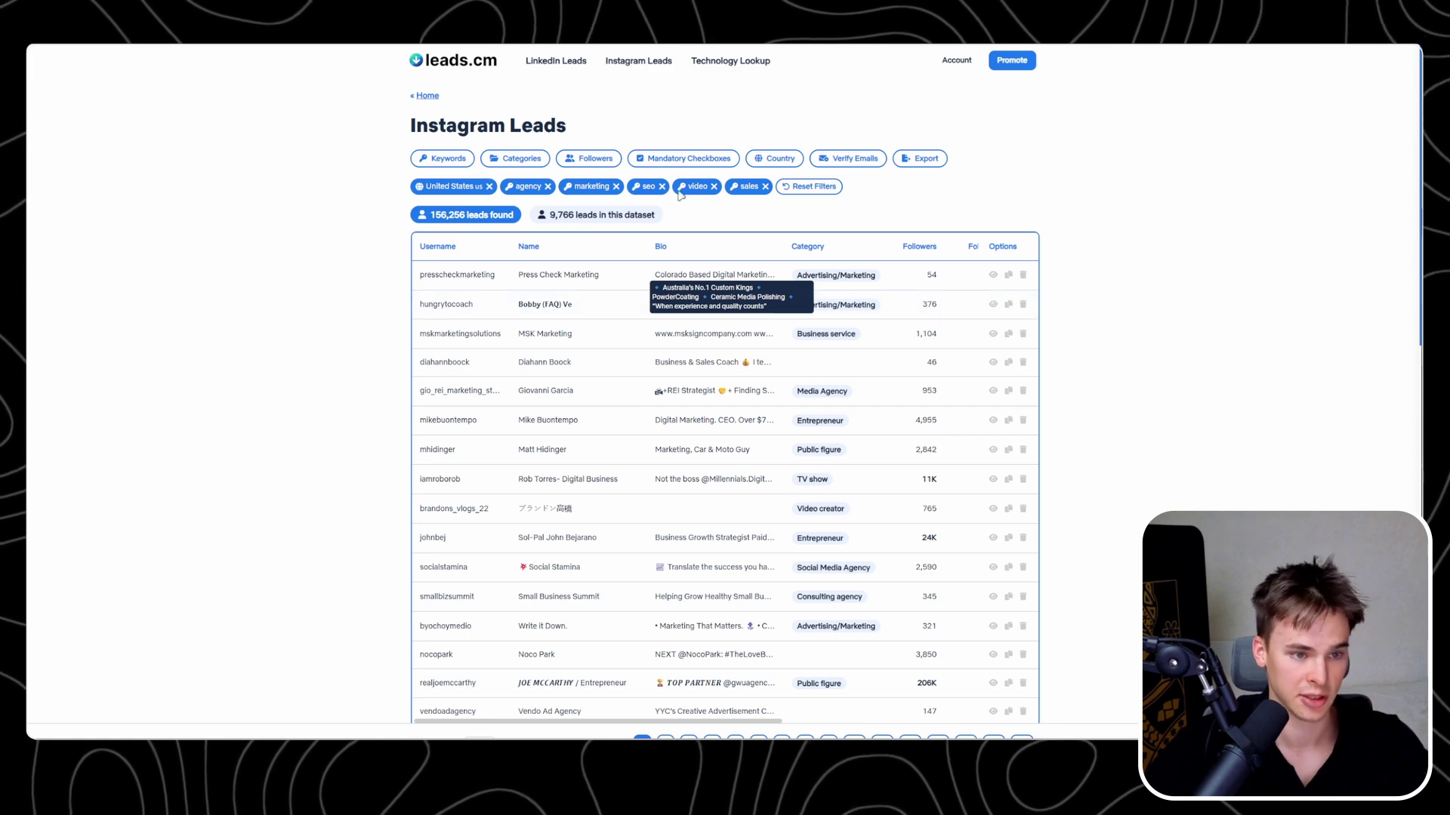
{"action": "left_click", "coordinate": [519, 165]}
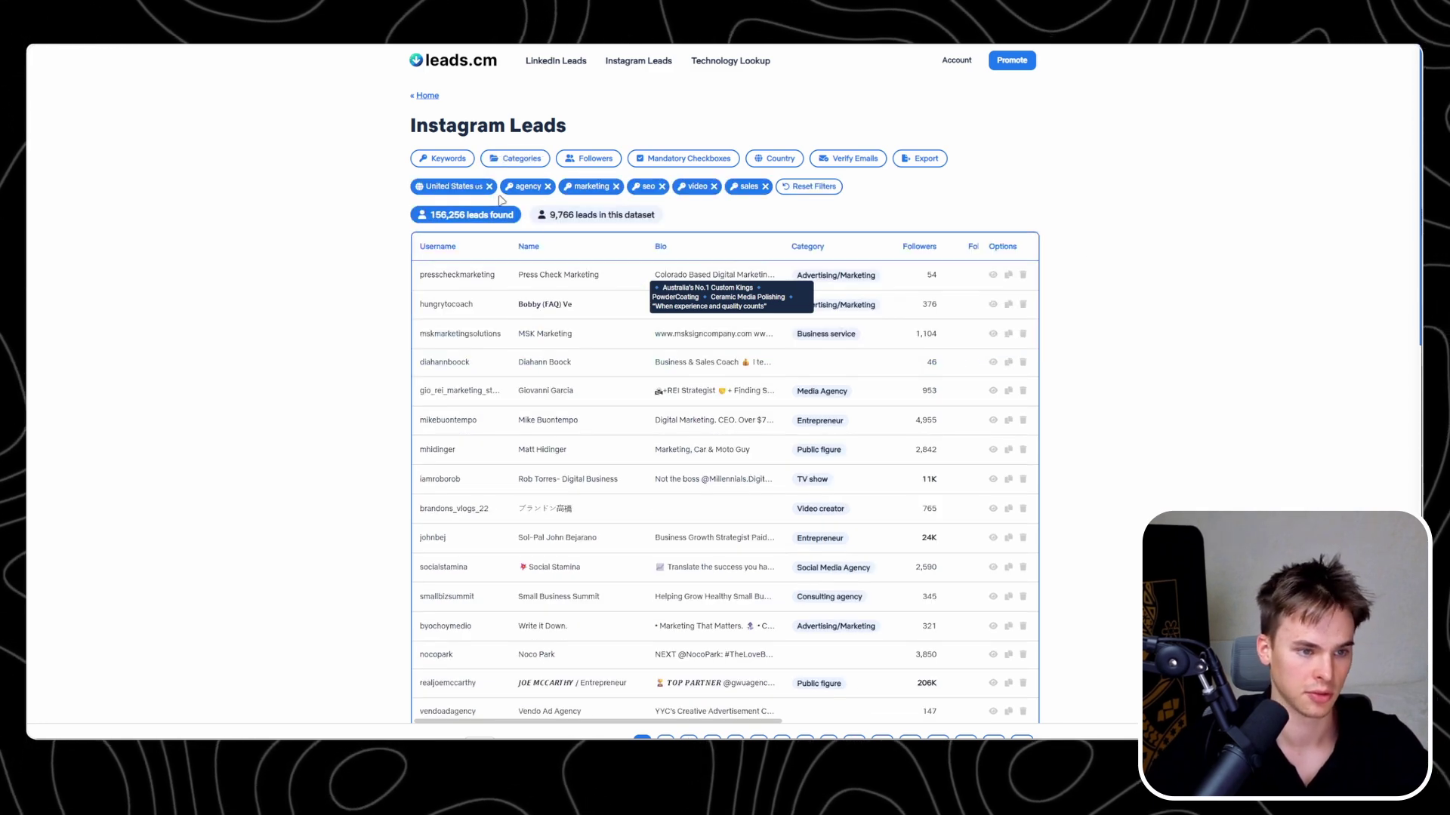
{"action": "left_click", "coordinate": [548, 186]}
{"action": "left_click", "coordinate": [554, 187]}
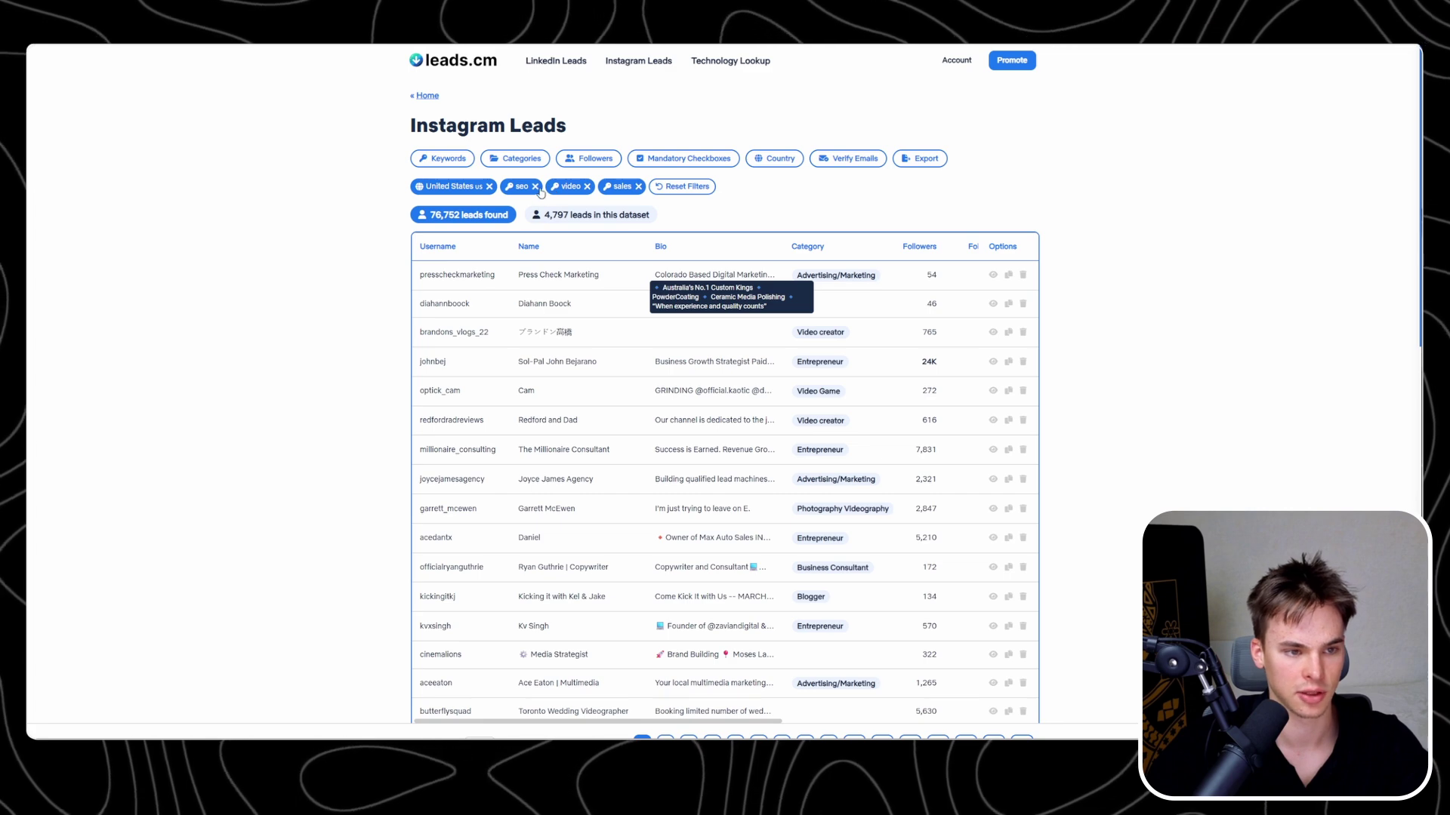
{"action": "left_click", "coordinate": [535, 188]}
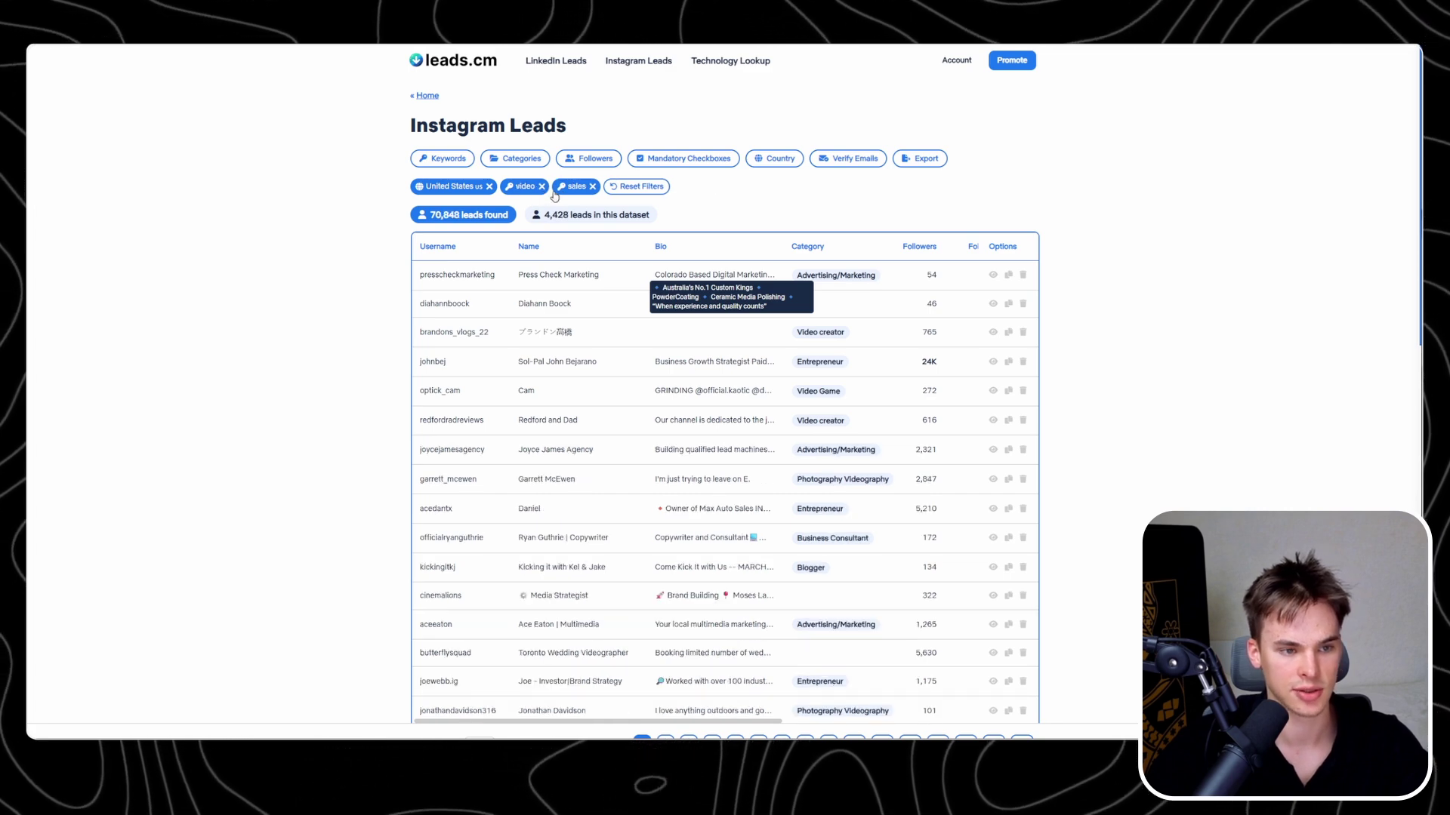
{"action": "left_click", "coordinate": [542, 187]}
{"action": "left_click", "coordinate": [540, 186]}
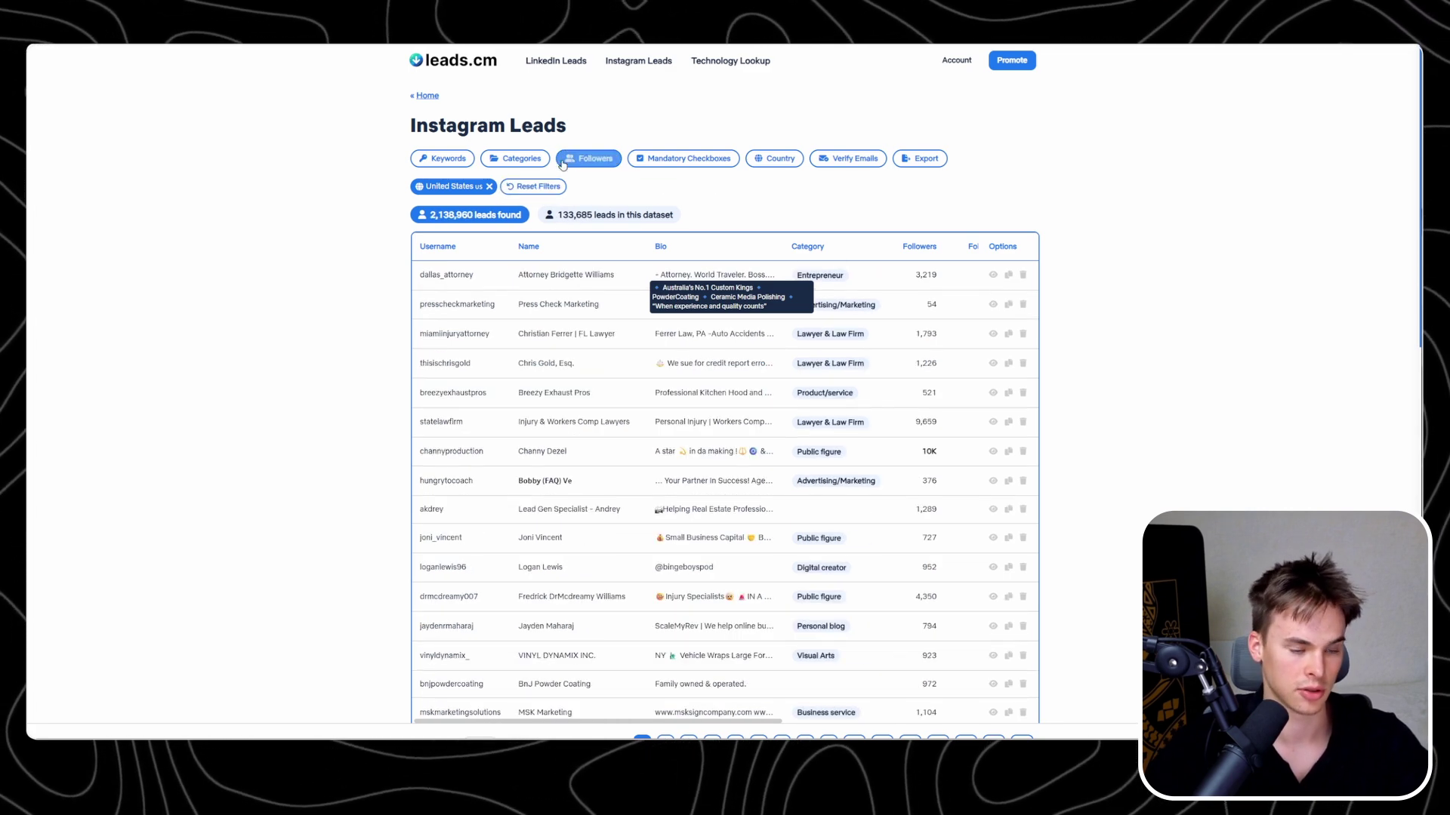
Apply a category filter including every category matching 'marketing'
{"action": "left_click", "coordinate": [519, 159]}
{"action": "left_click", "coordinate": [546, 218]}
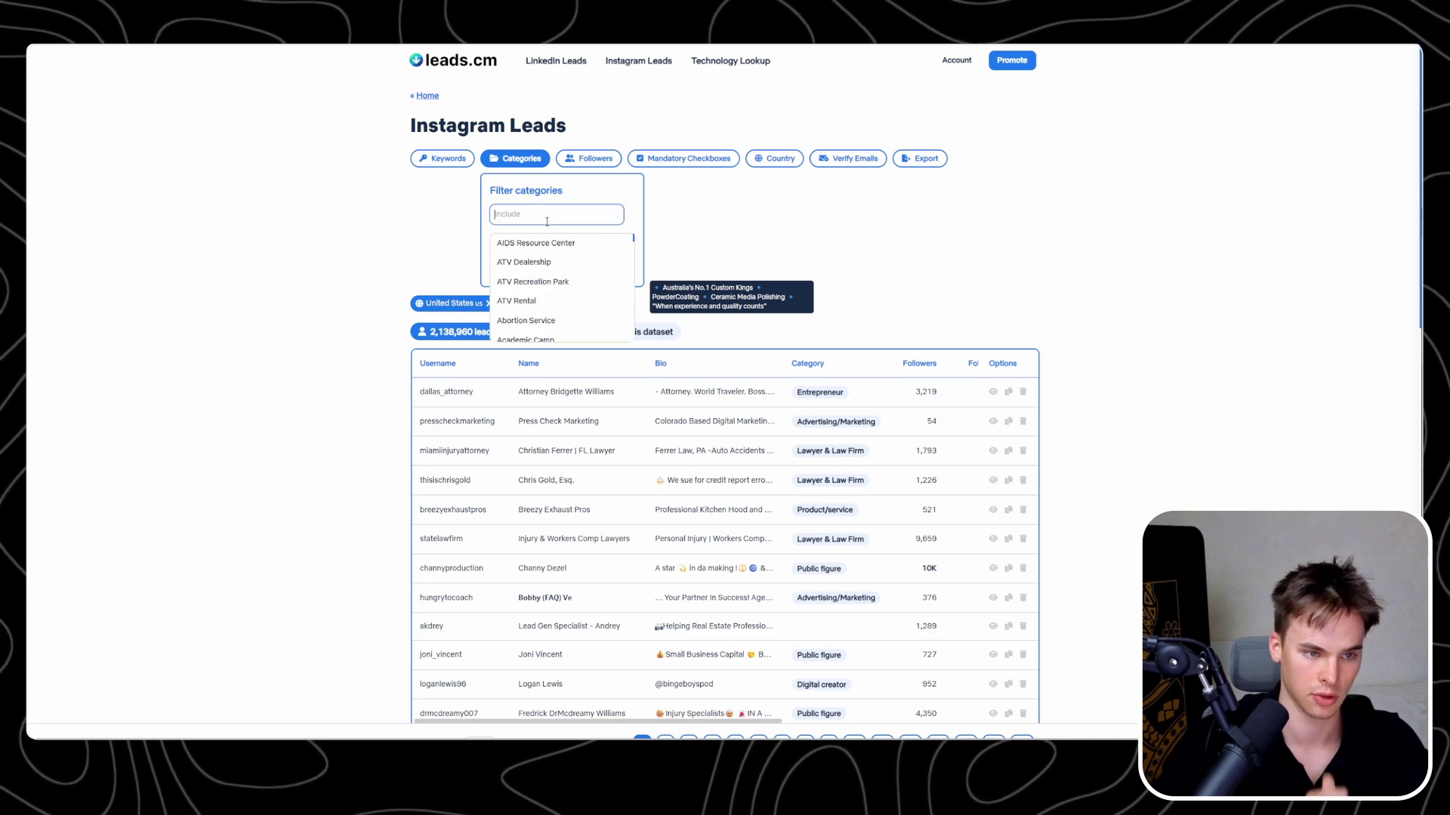
{"action": "type", "text": "marketing"}
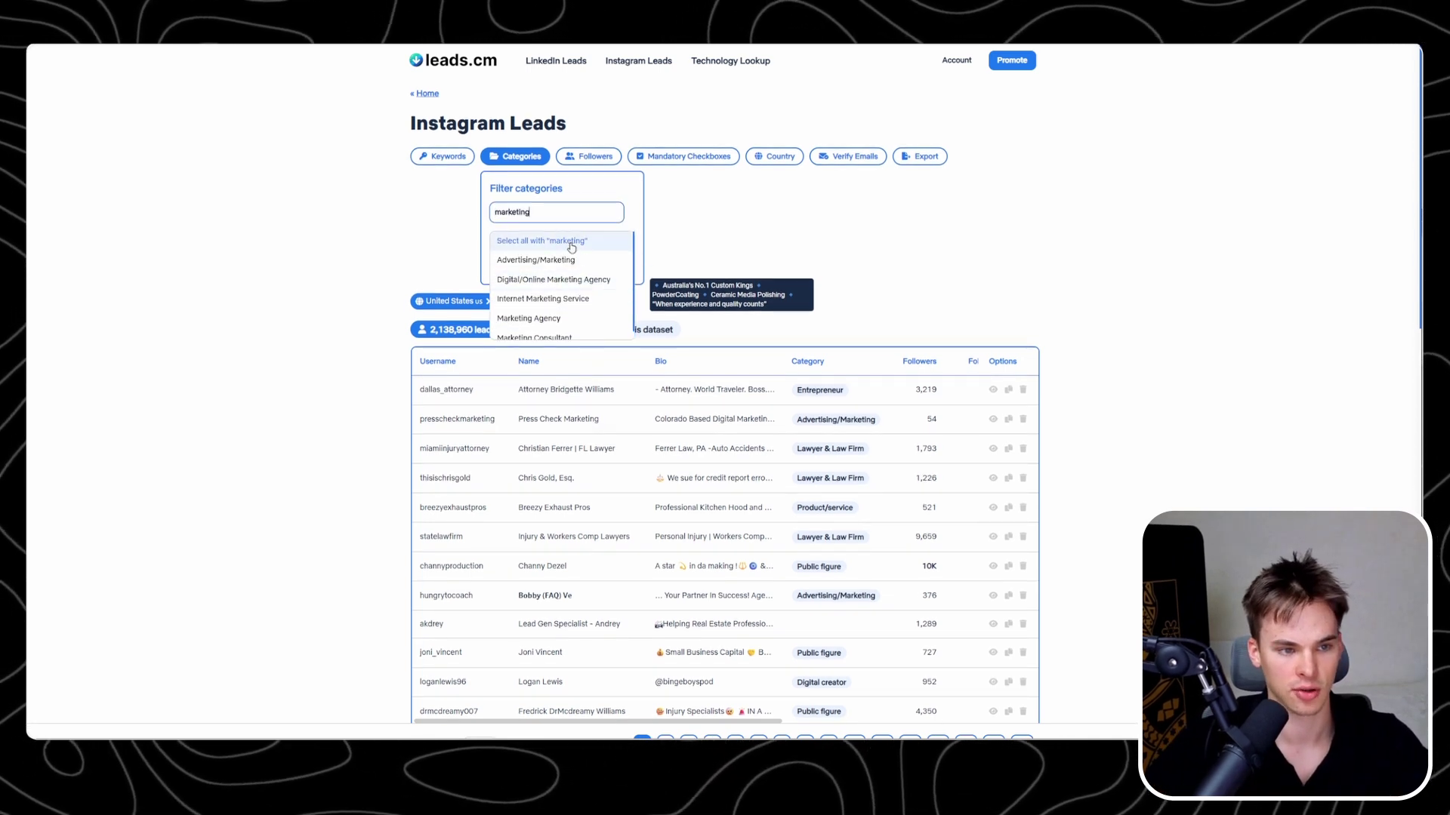
{"action": "left_click", "coordinate": [571, 245]}
{"action": "left_click", "coordinate": [709, 342]}
{"action": "left_click", "coordinate": [509, 332]}
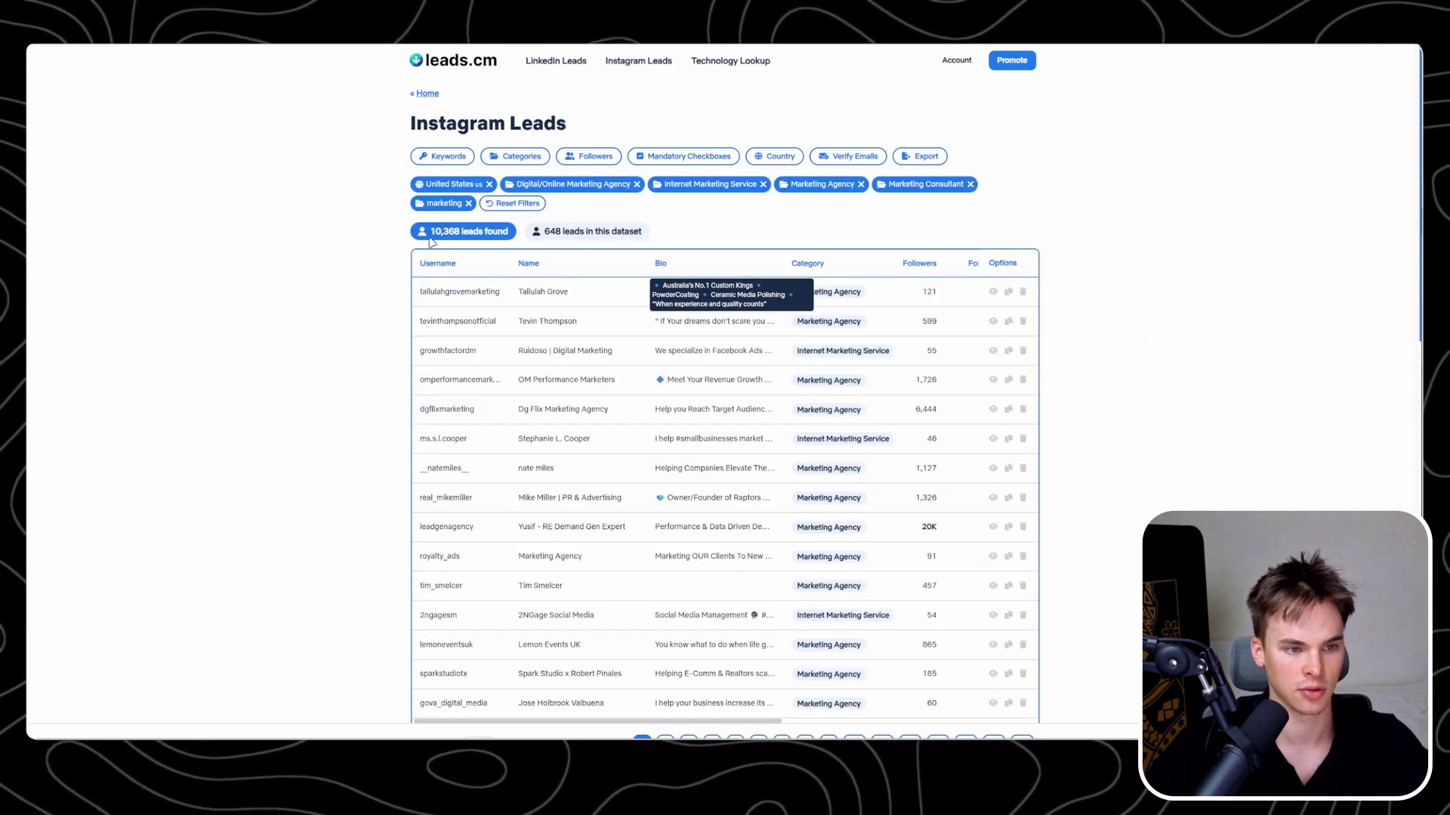
Scroll through the 10,368 marketing-category leads
{"action": "scroll", "coordinate": [919, 341], "scroll_direction": "down", "scroll_amount": 2}
{"action": "scroll", "coordinate": [725, 498], "scroll_direction": "down", "scroll_amount": 5}
{"action": "scroll", "coordinate": [880, 570], "scroll_direction": "down", "scroll_amount": 5}
{"action": "scroll", "coordinate": [747, 567], "scroll_direction": "down", "scroll_amount": 3}
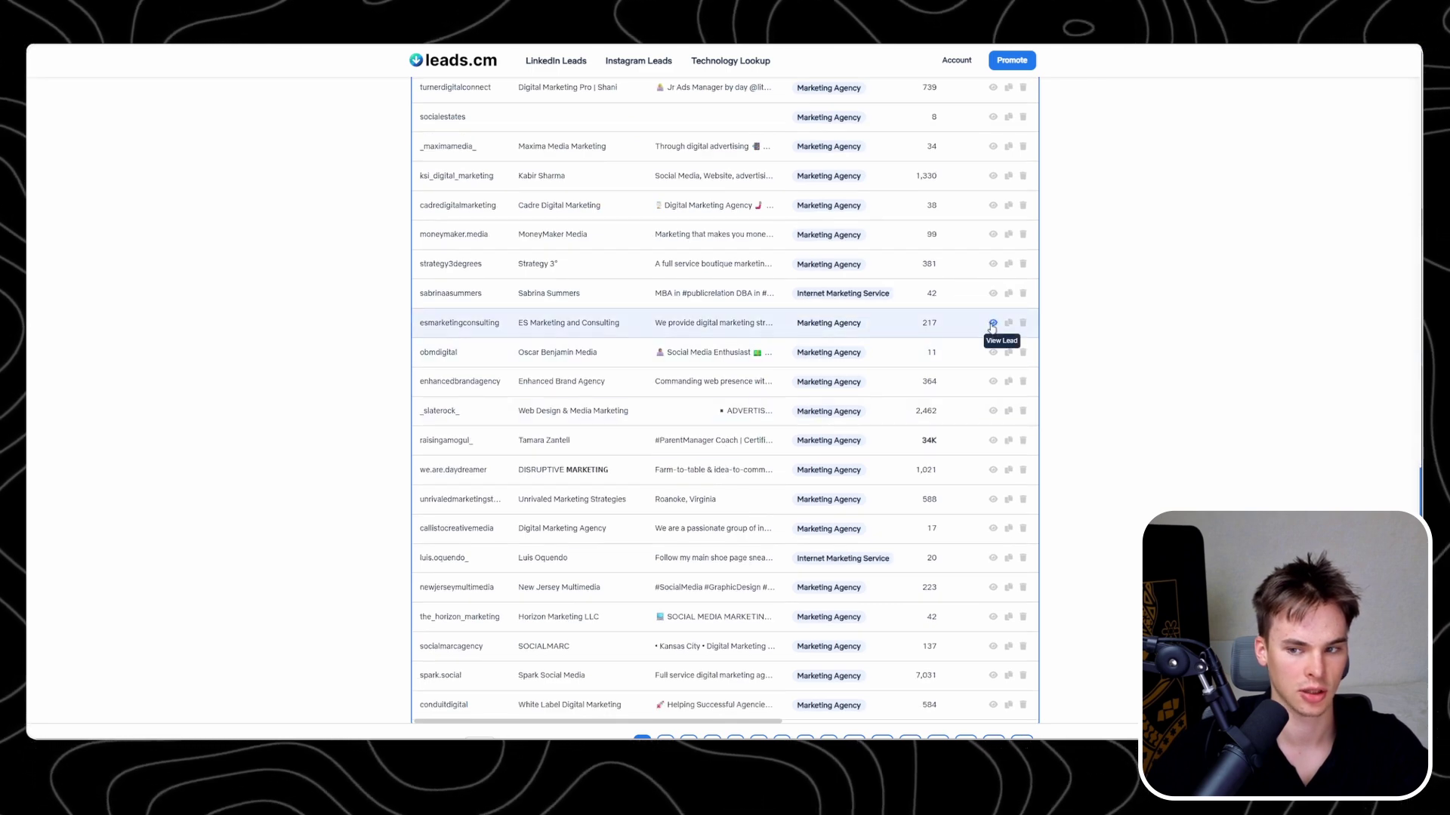
{"action": "scroll", "coordinate": [744, 607], "scroll_direction": "up", "scroll_amount": 5}
{"action": "scroll", "coordinate": [747, 529], "scroll_direction": "up", "scroll_amount": 5}
{"action": "scroll", "coordinate": [755, 302], "scroll_direction": "up", "scroll_amount": 5}
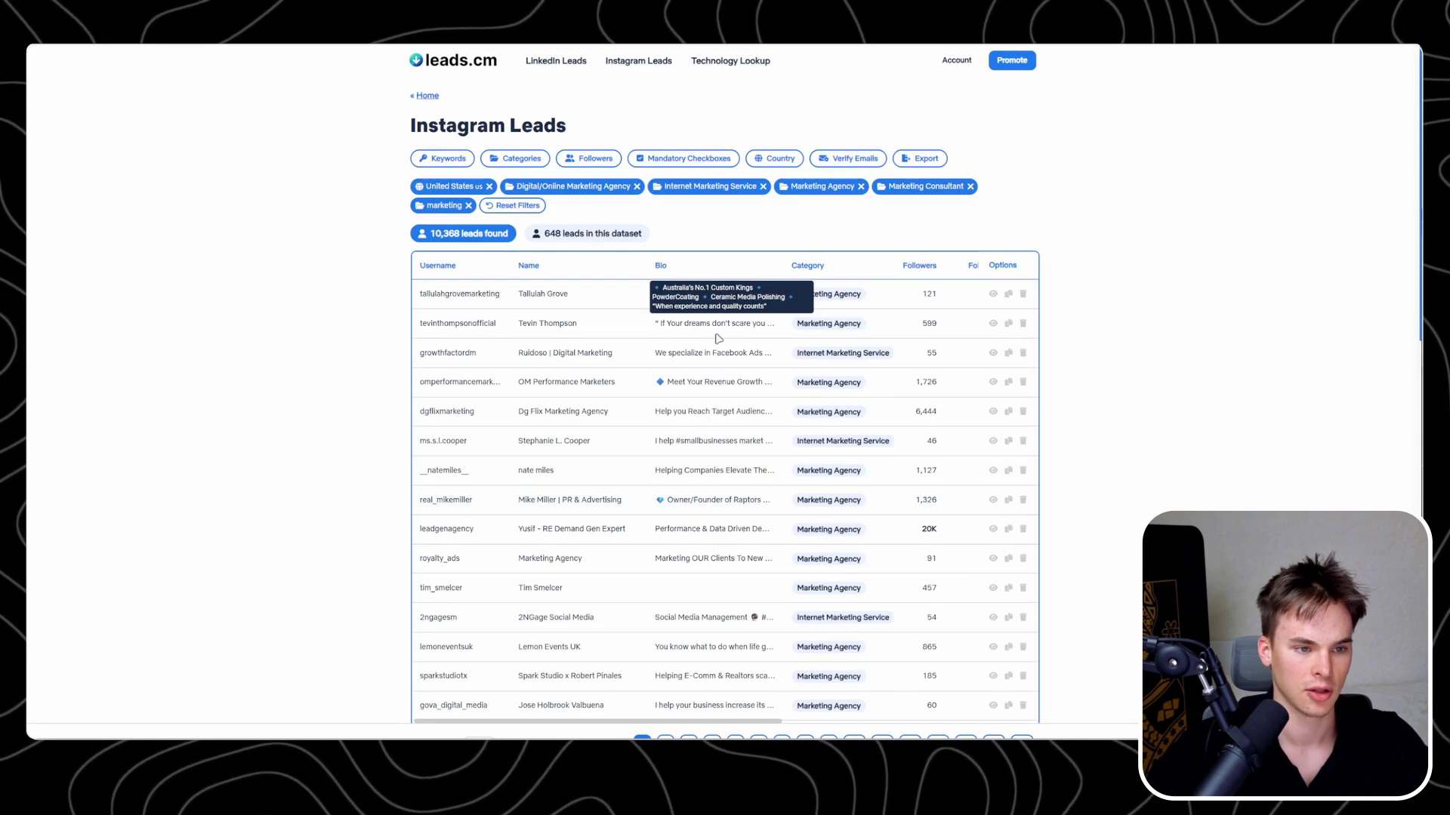
Reopen export choices for the 10,368 filtered Instagram leads after viewing the dgflixmarketing lead
{"action": "left_click", "coordinate": [934, 158]}
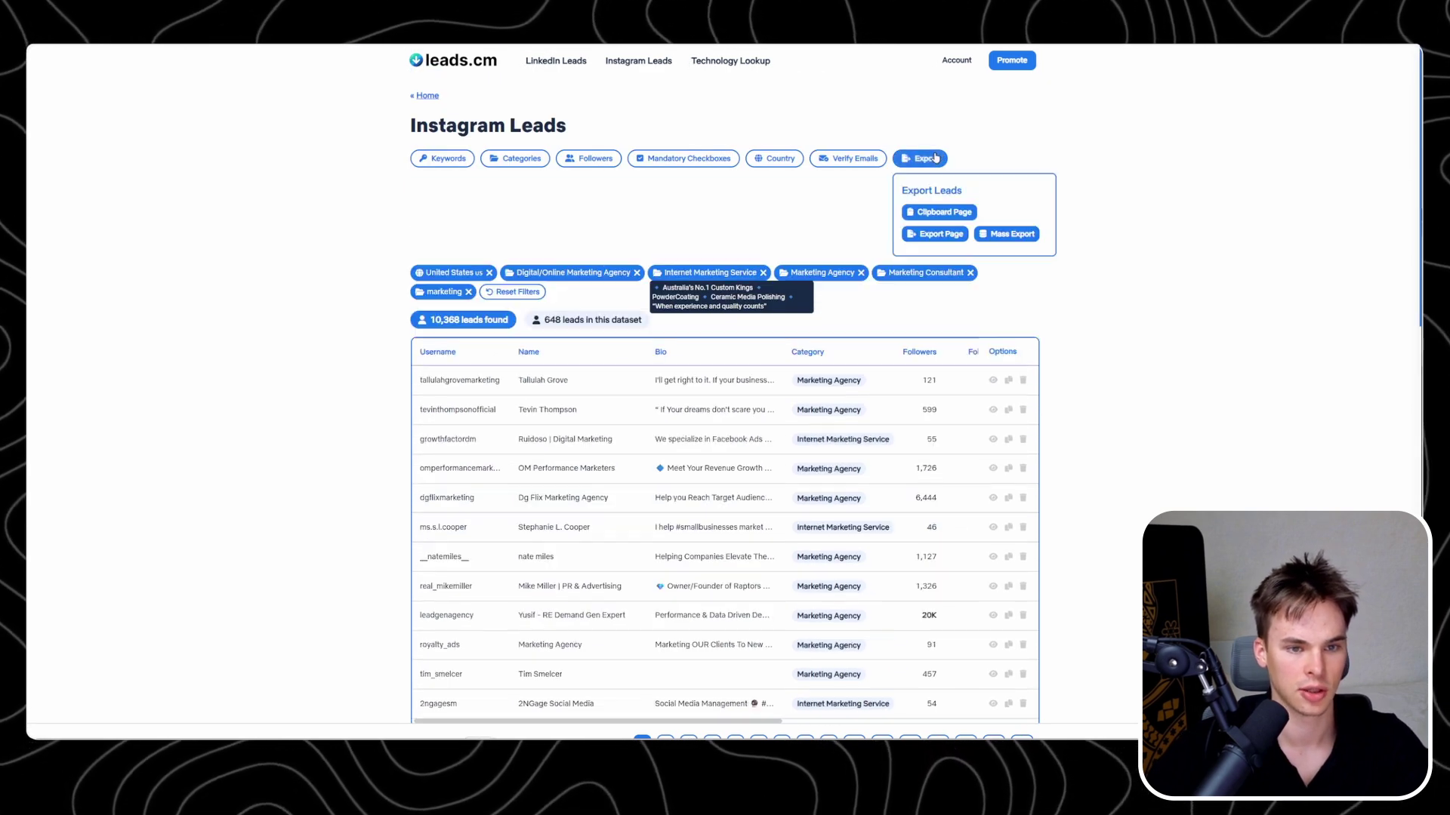
{"action": "left_click", "coordinate": [1014, 237]}
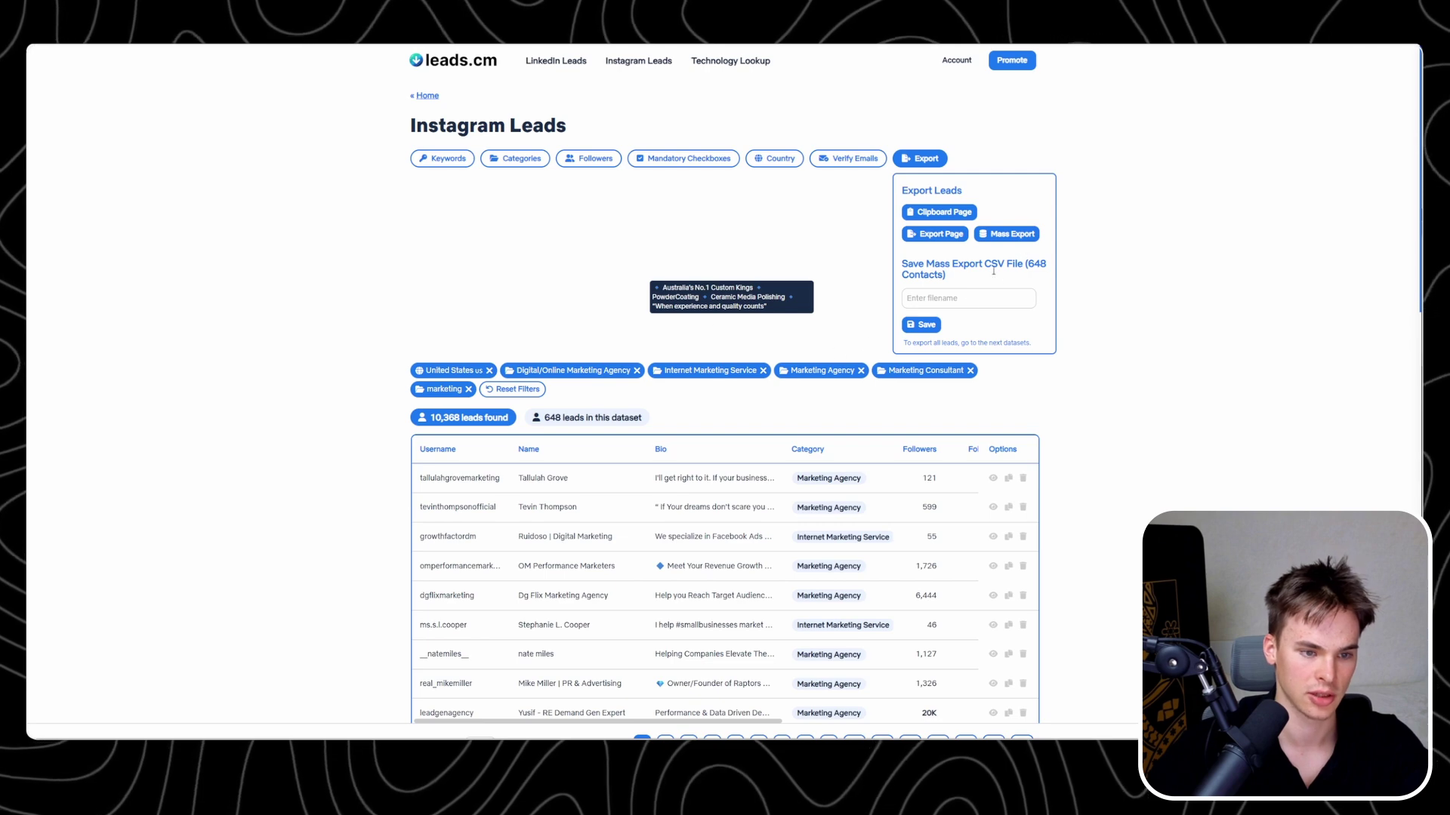
{"action": "left_click", "coordinate": [993, 595]}
{"action": "left_click", "coordinate": [1072, 377]}
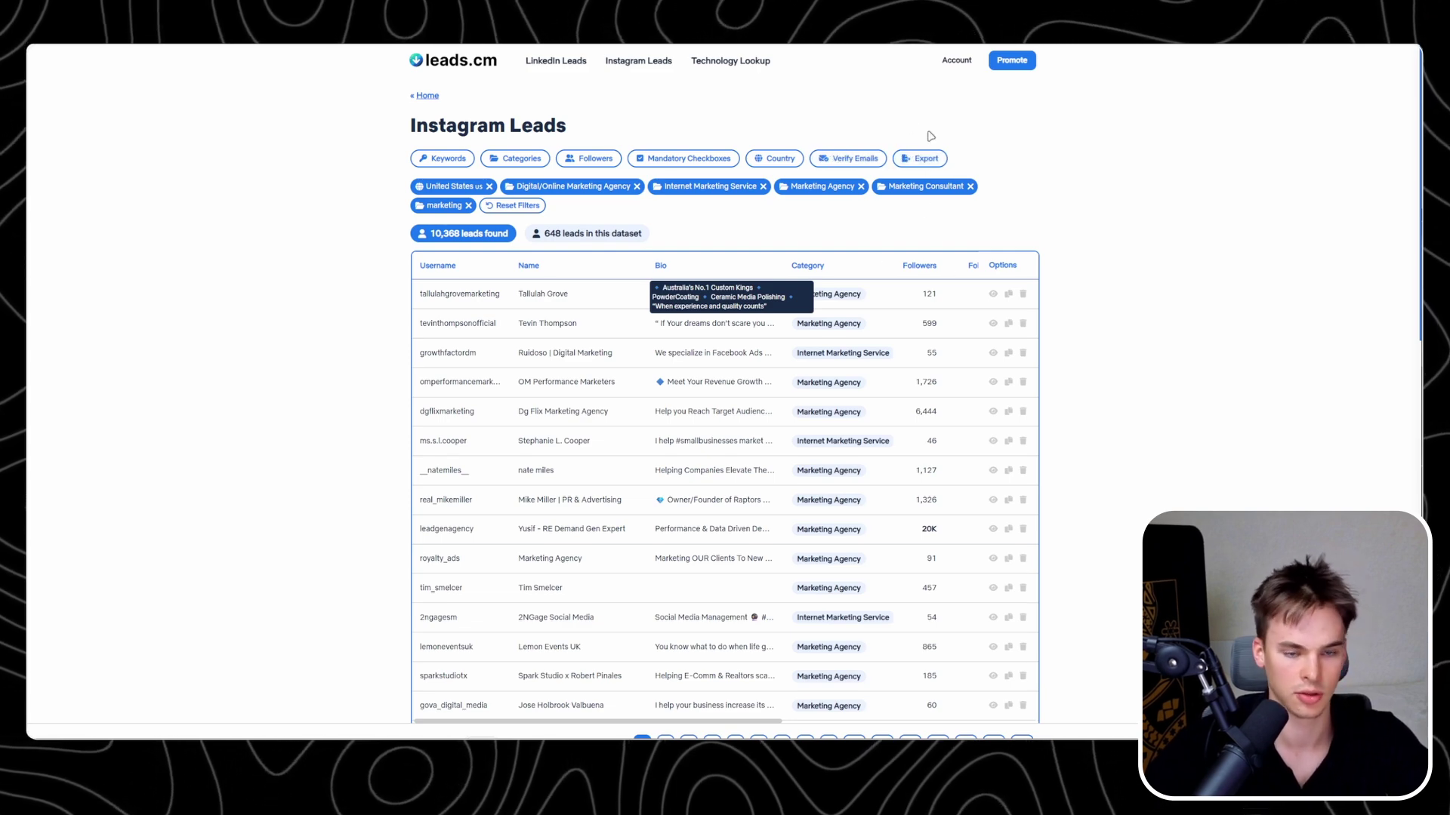
{"action": "left_click", "coordinate": [924, 158]}
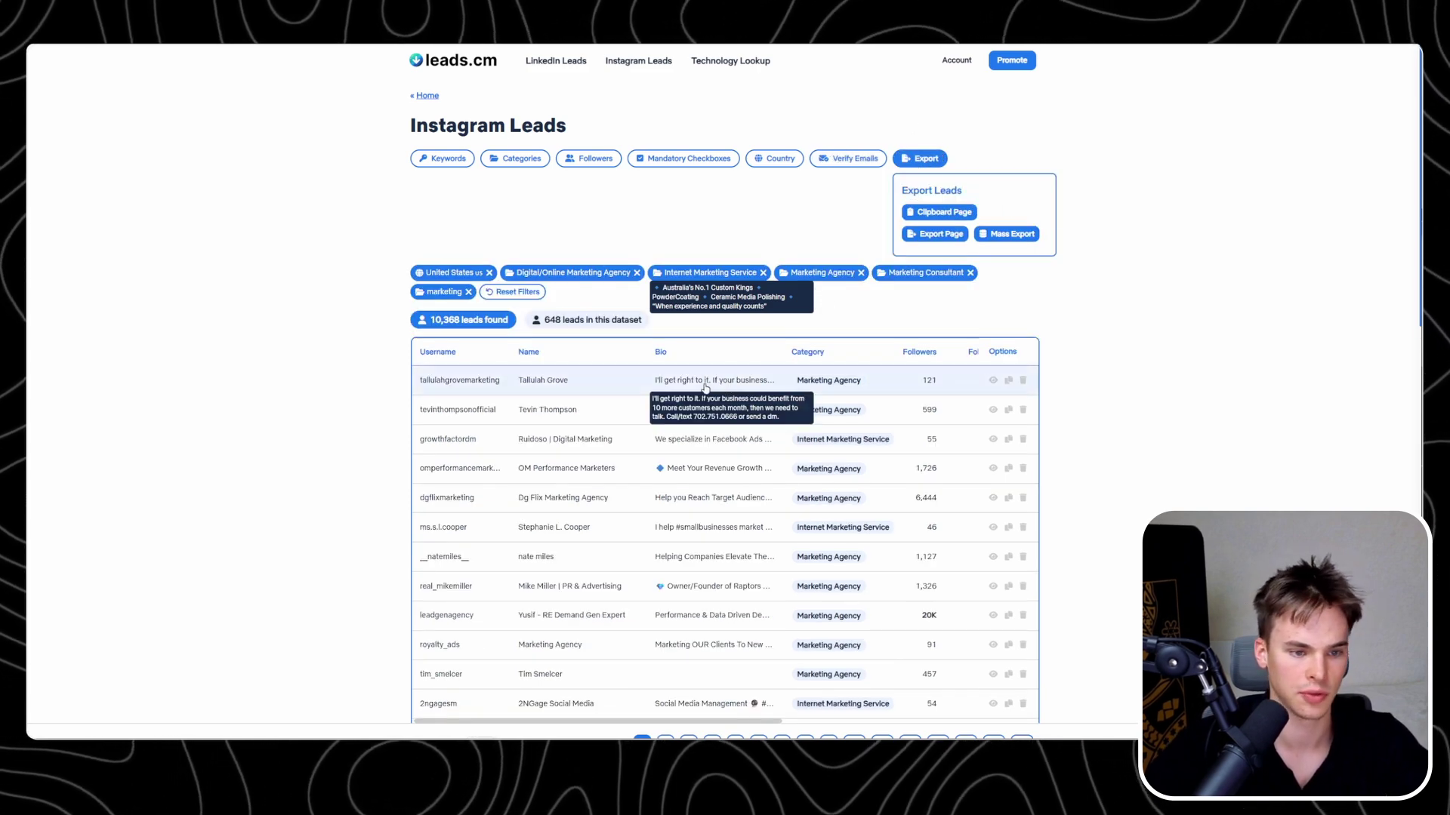
Delete the tallulahgrovemarketing lead after checking the dgflixmarketing lead's details
{"action": "scroll", "coordinate": [1017, 212], "scroll_direction": "down", "scroll_amount": 5}
{"action": "scroll", "coordinate": [902, 205], "scroll_direction": "up", "scroll_amount": 3}
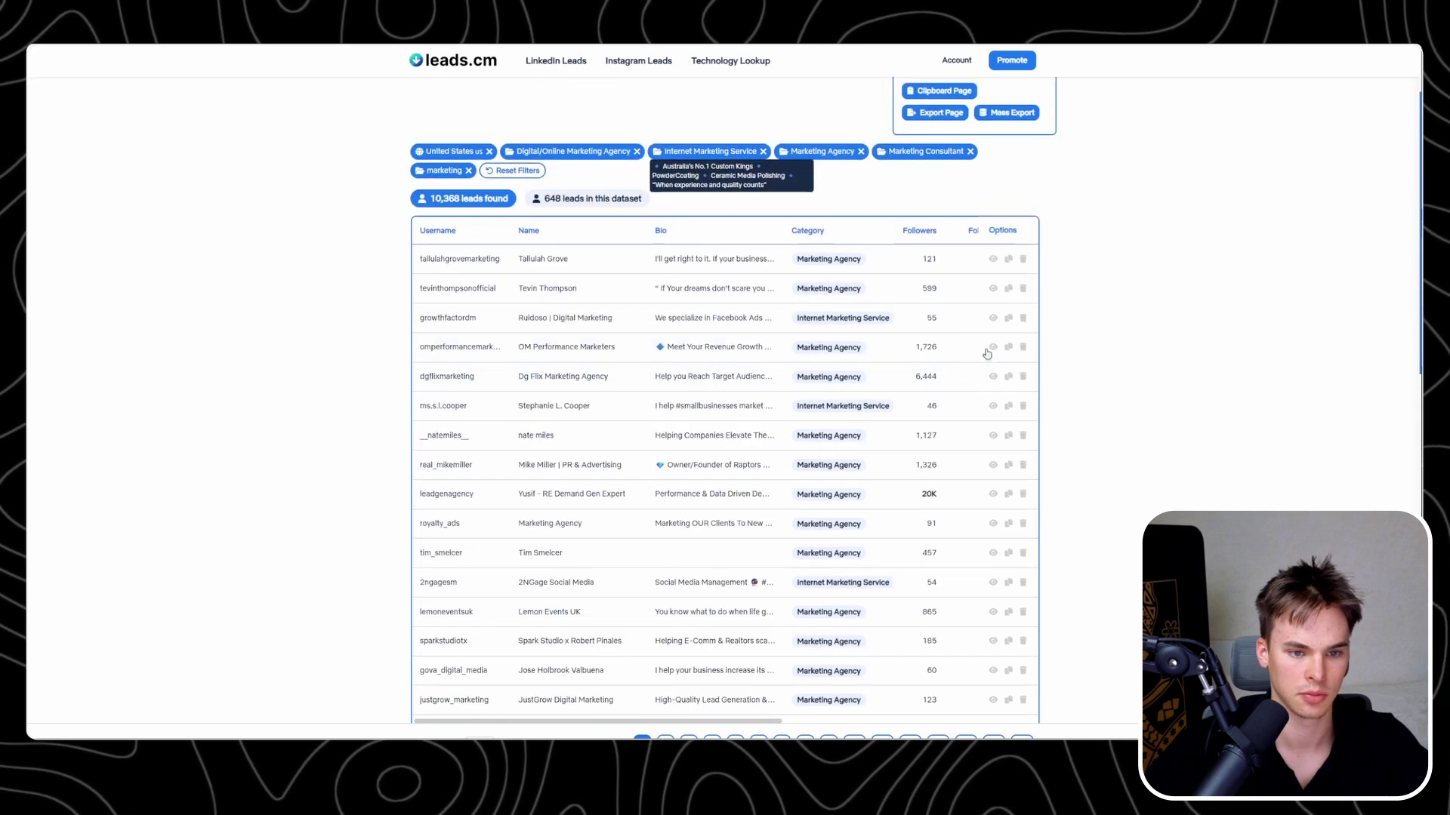
{"action": "scroll", "coordinate": [902, 205], "scroll_direction": "down", "scroll_amount": 1}
{"action": "left_click", "coordinate": [993, 290]}
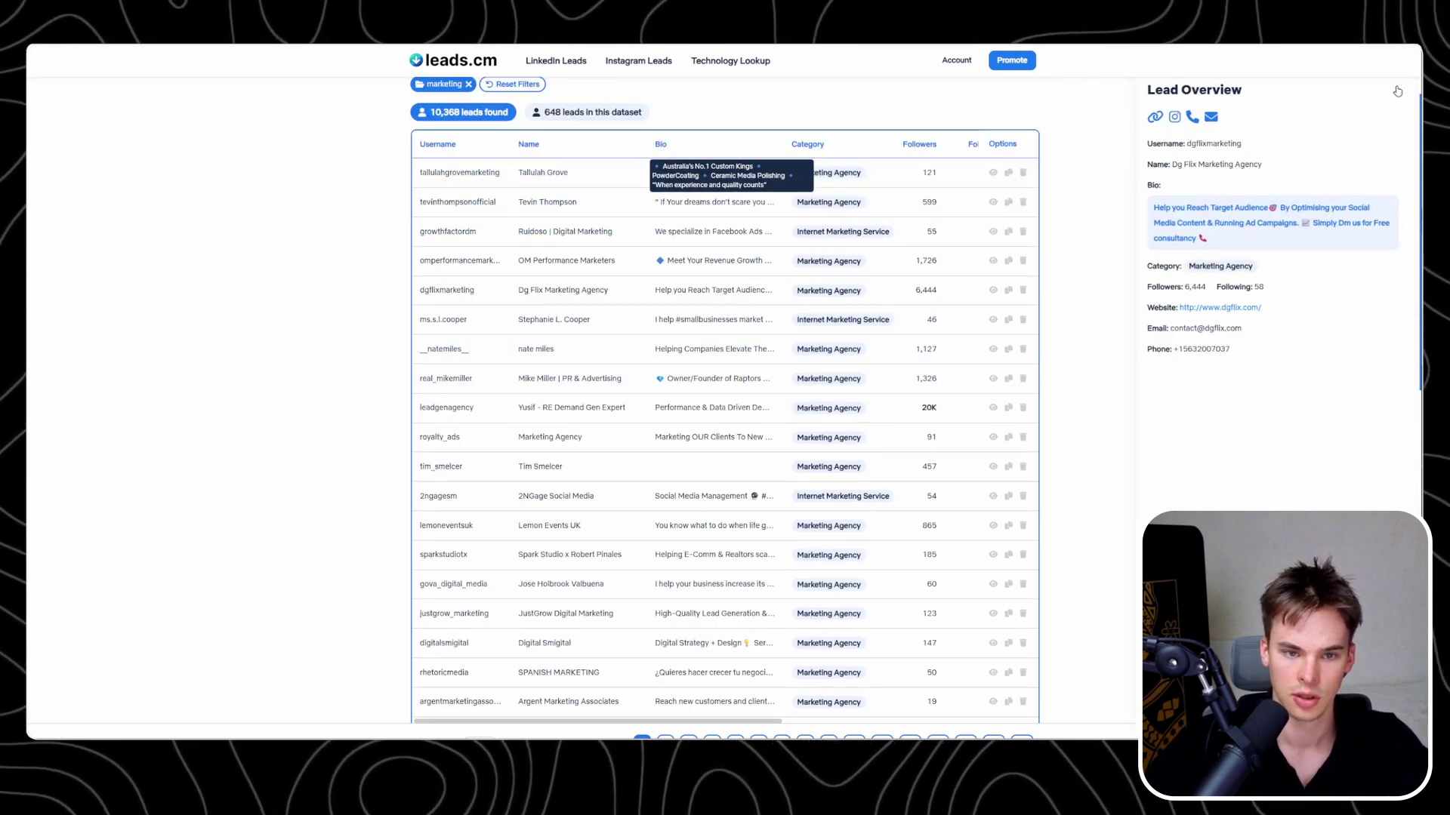
{"action": "left_click", "coordinate": [1058, 188]}
{"action": "left_click", "coordinate": [1024, 174]}
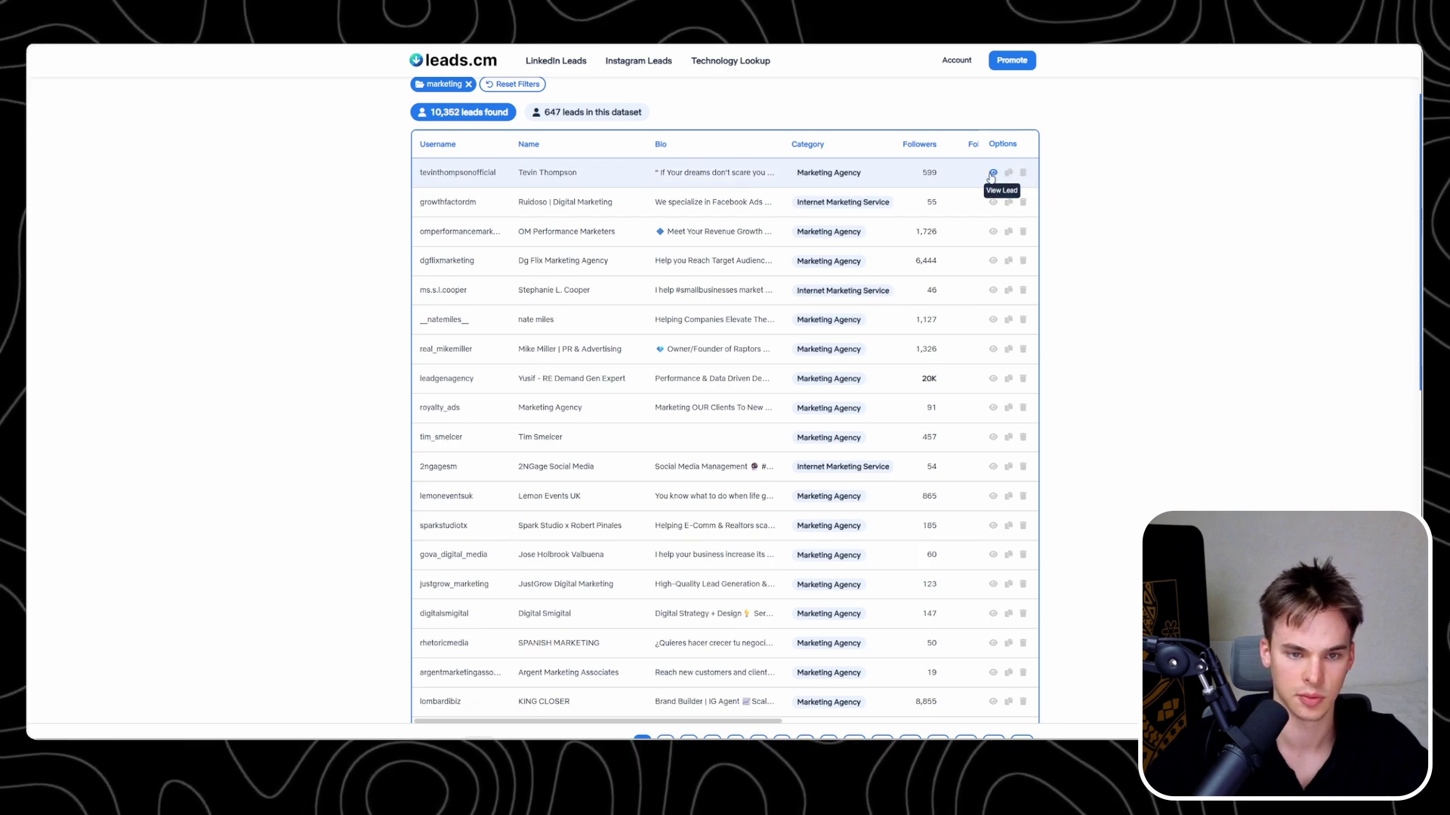
Bring up the Mass Export CSV form for the remaining 647 Instagram contacts
{"action": "left_click", "coordinate": [992, 173]}
{"action": "left_click", "coordinate": [873, 249]}
{"action": "scroll", "coordinate": [755, 189], "scroll_direction": "up", "scroll_amount": 3}
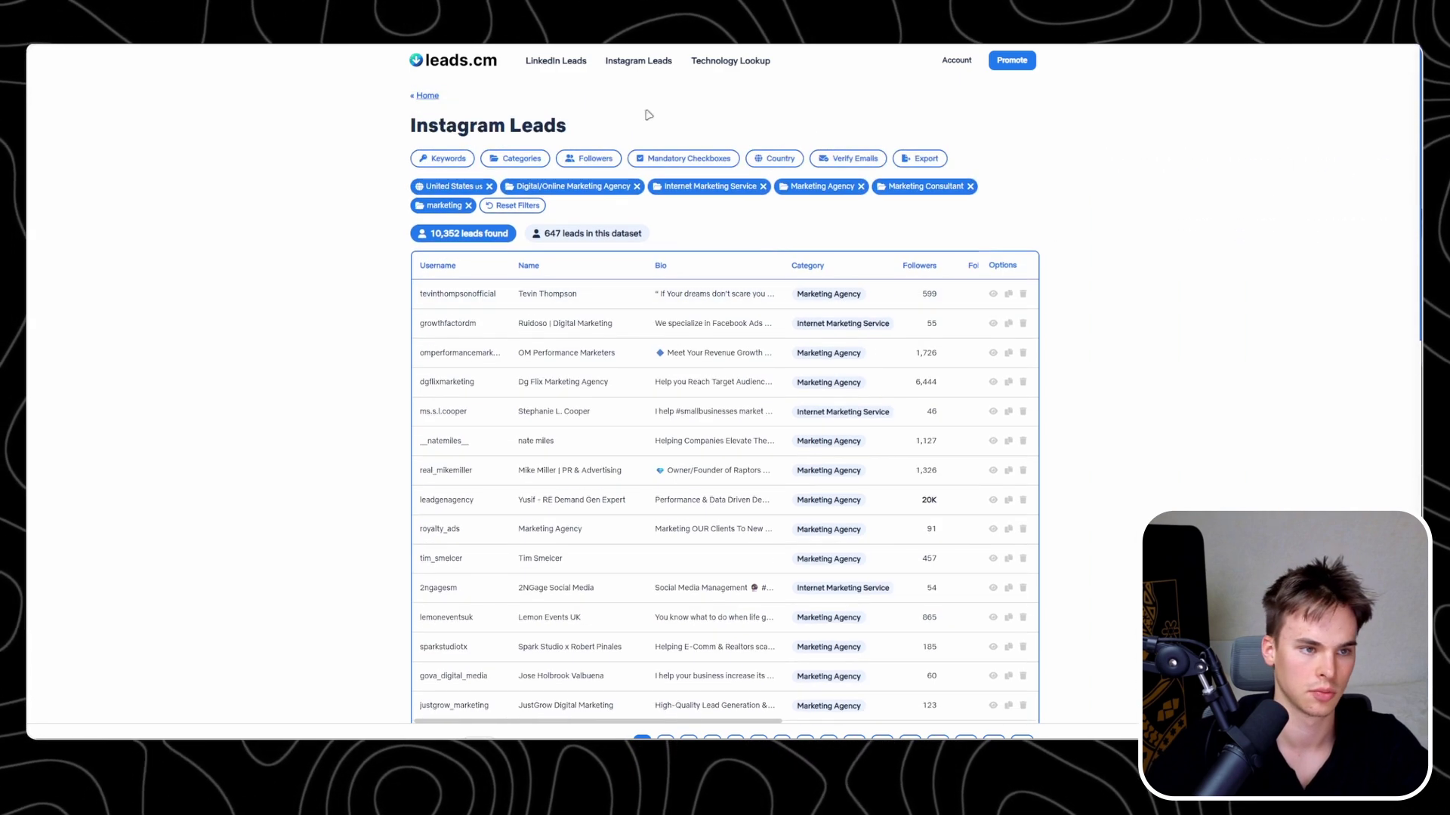
{"action": "scroll", "coordinate": [755, 378], "scroll_direction": "down", "scroll_amount": 5}
{"action": "scroll", "coordinate": [755, 378], "scroll_direction": "up", "scroll_amount": 5}
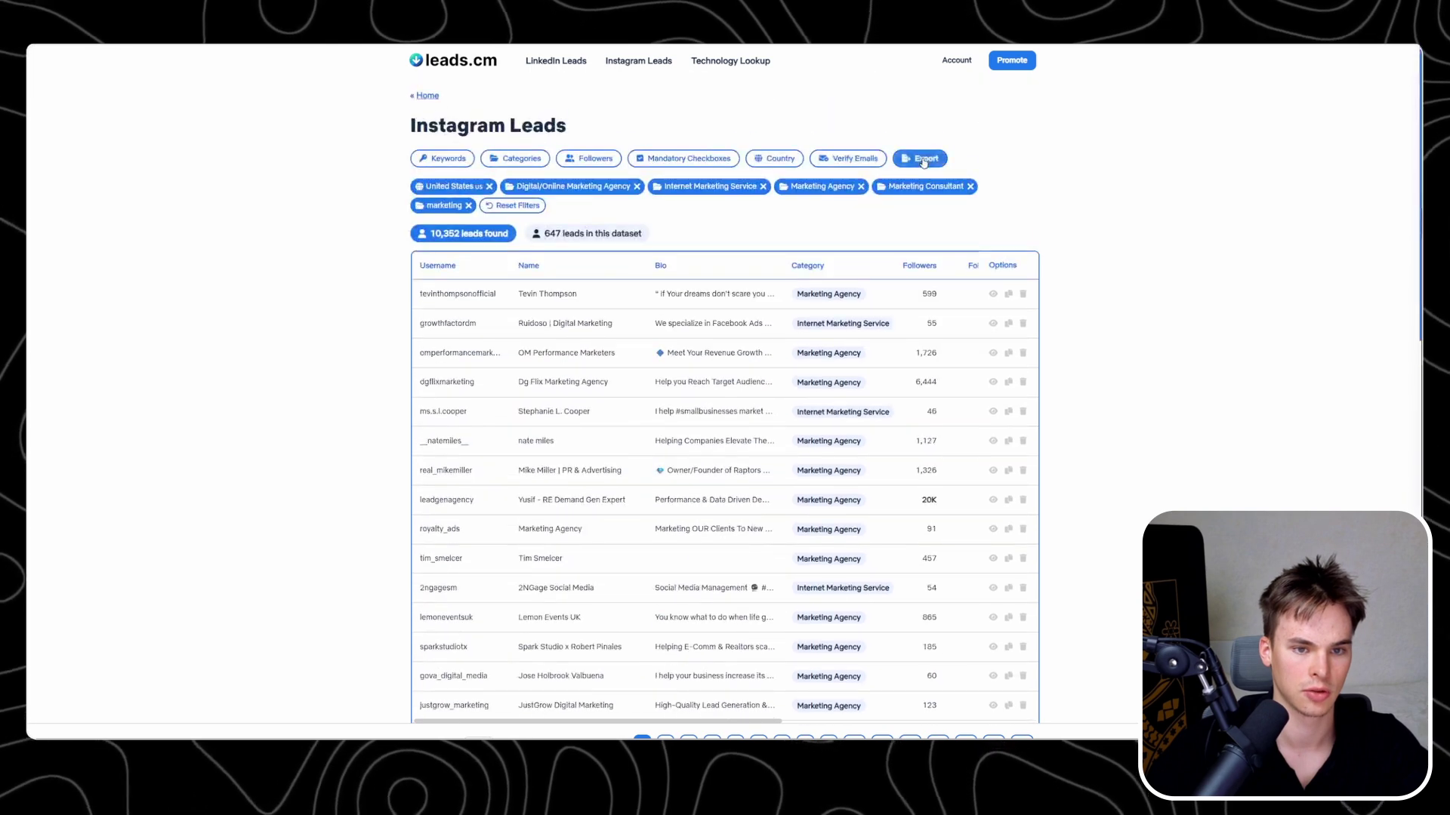
{"action": "left_click", "coordinate": [924, 160]}
{"action": "left_click", "coordinate": [1005, 233]}
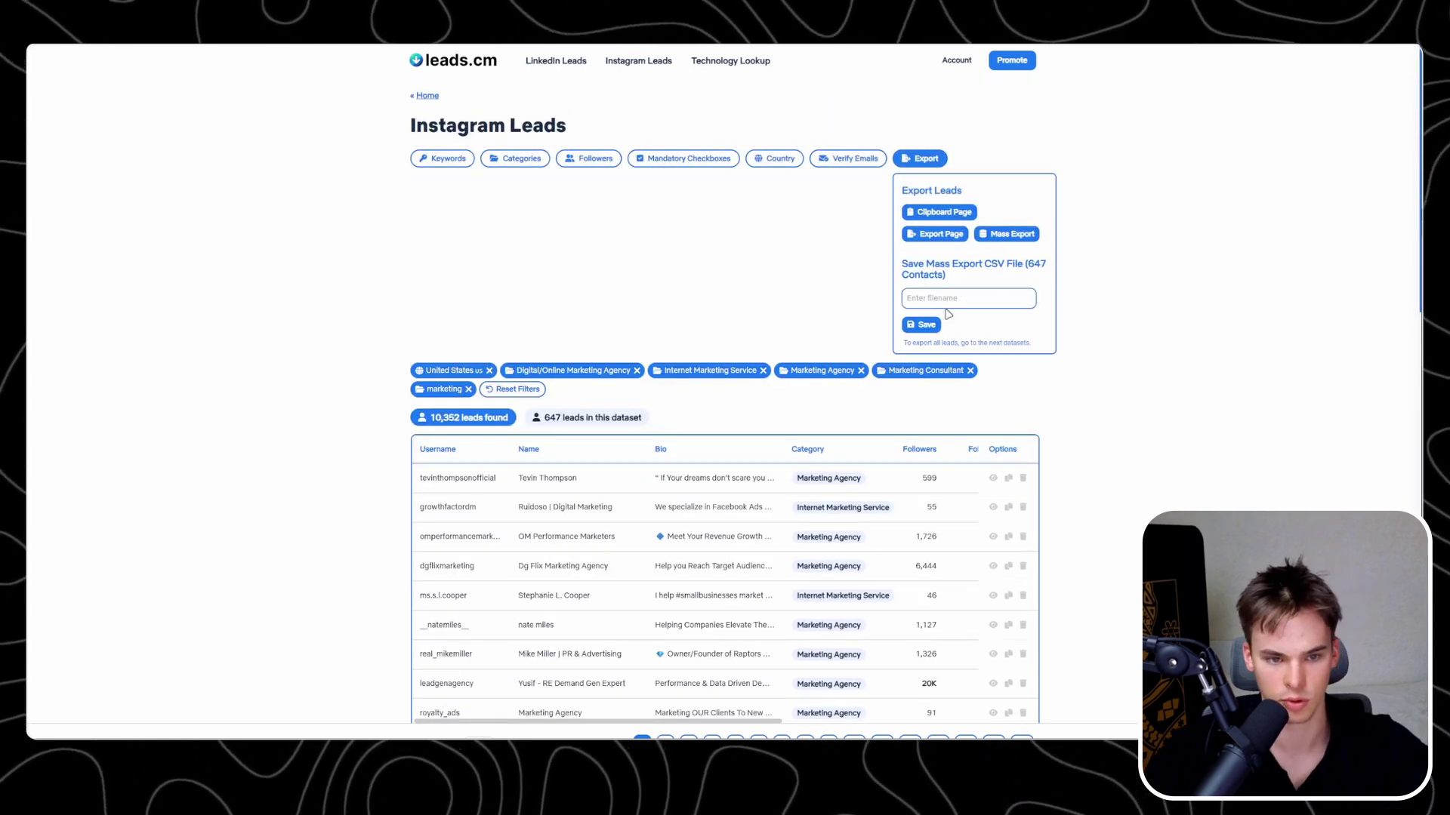
Check exported emails in column H and phone numbers in column I of test.csv
{"action": "left_click", "coordinate": [579, 402]}
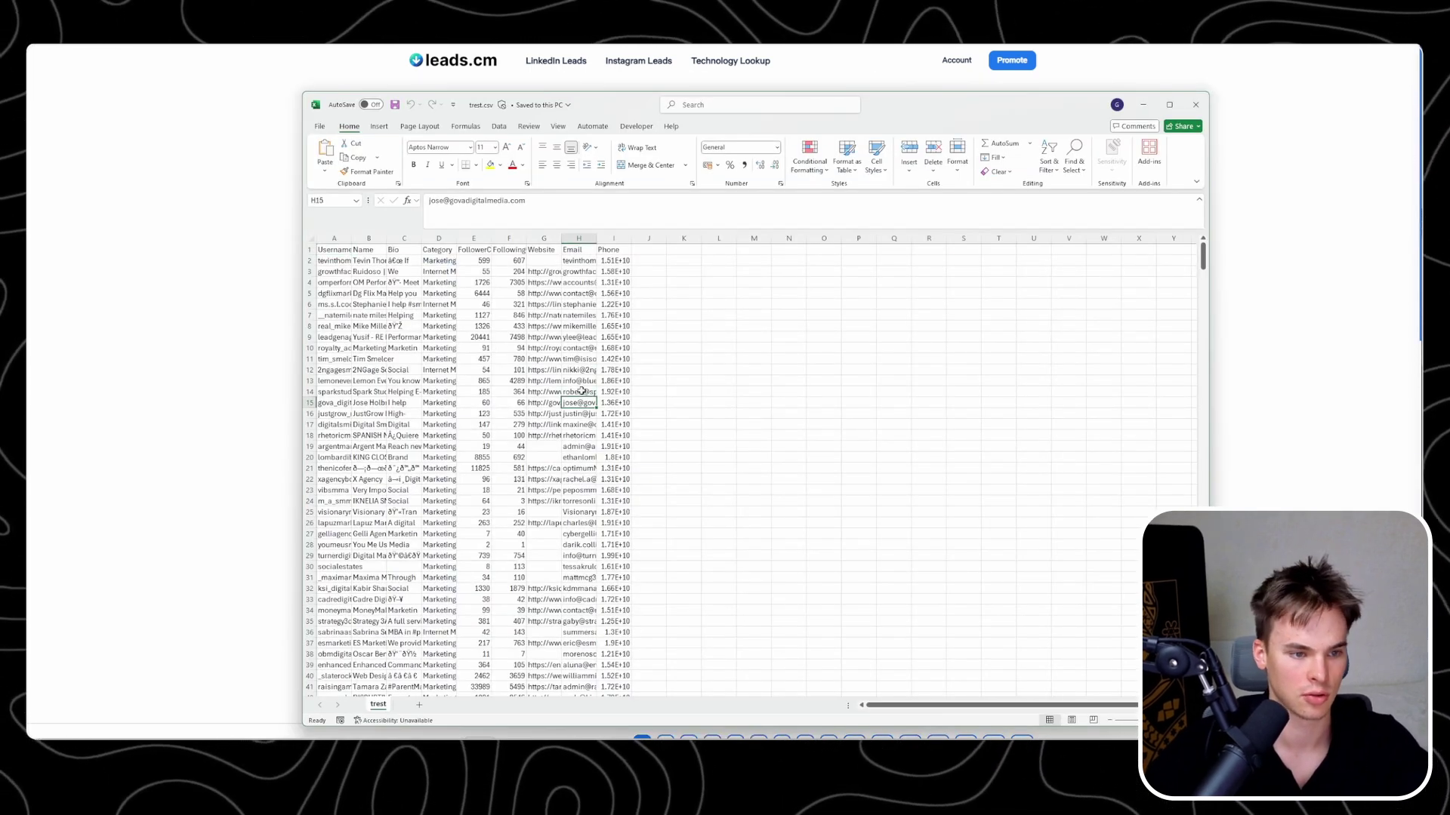
{"action": "left_click_drag", "start_coordinate": [613, 260], "coordinate": [649, 534]}
{"action": "left_click", "coordinate": [620, 490]}
{"action": "left_click", "coordinate": [591, 536]}
{"action": "left_click", "coordinate": [579, 610]}
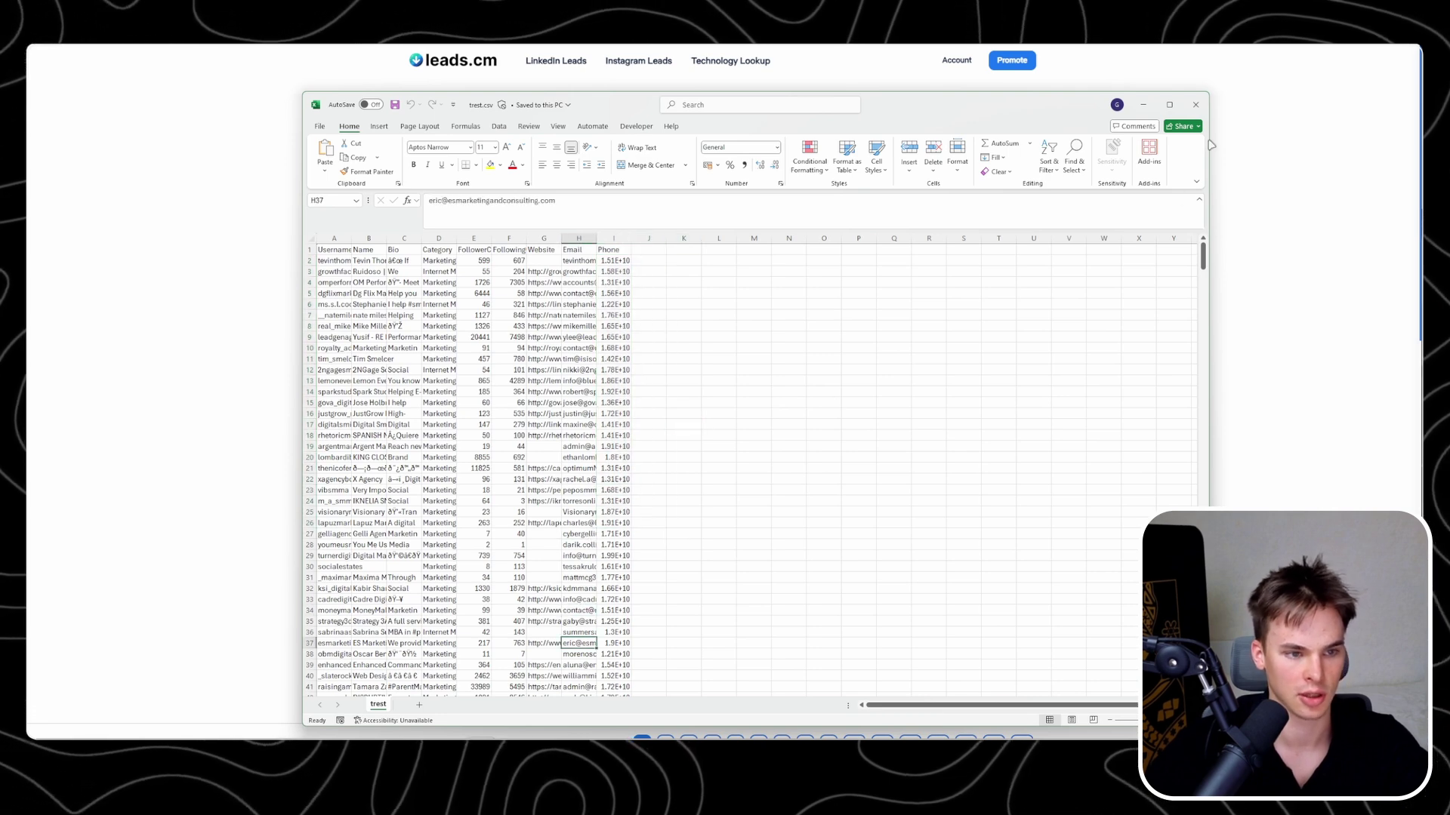
Close the exported spreadsheet and return to leads.cm
{"action": "left_click", "coordinate": [1195, 104]}
{"action": "scroll", "coordinate": [1067, 392], "scroll_direction": "down", "scroll_amount": 5}
{"action": "scroll", "coordinate": [1061, 366], "scroll_direction": "up", "scroll_amount": 5}
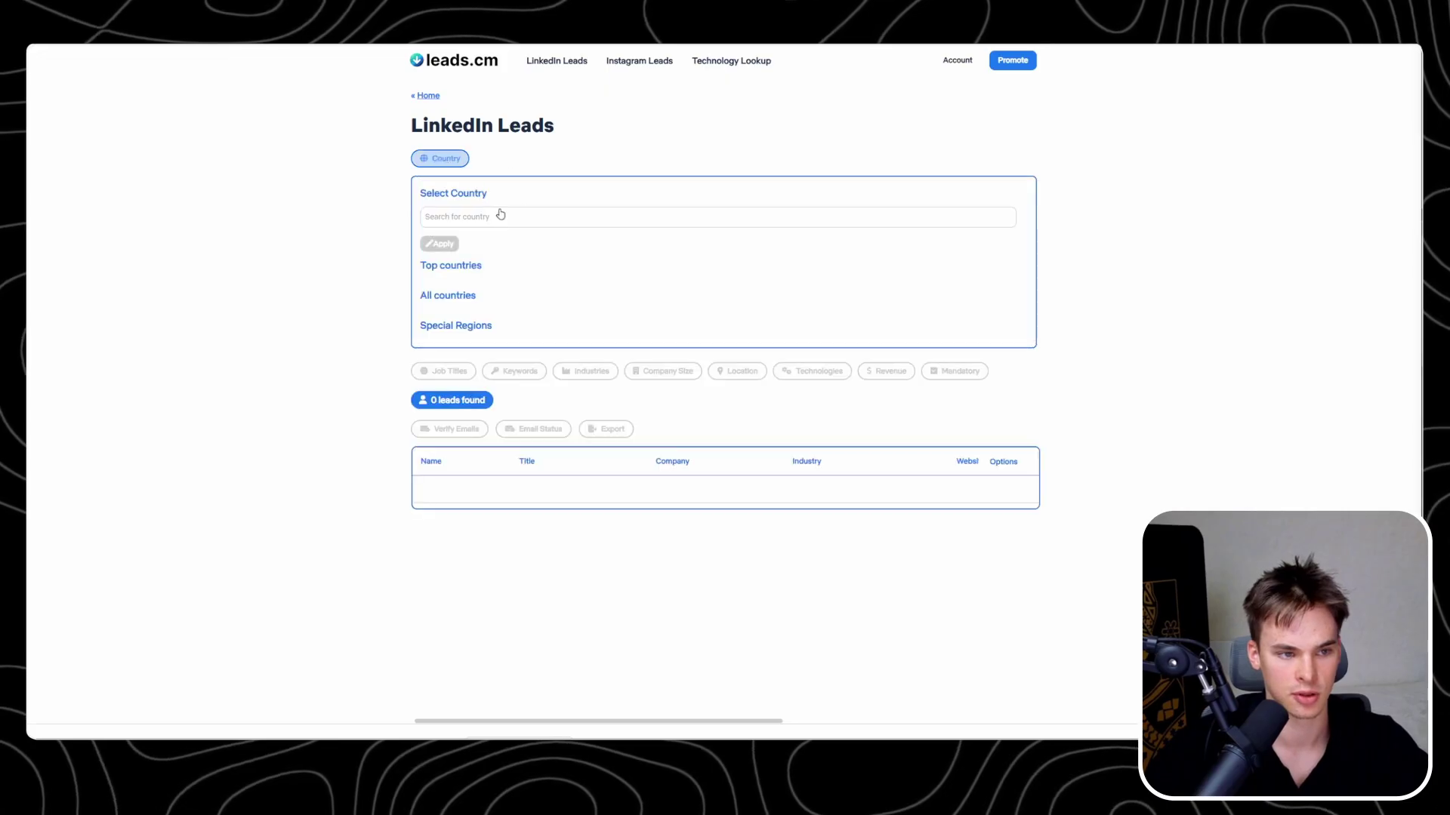
Filter the LinkedIn leads to United States as the country
{"action": "left_click", "coordinate": [482, 221]}
{"action": "left_click", "coordinate": [445, 293]}
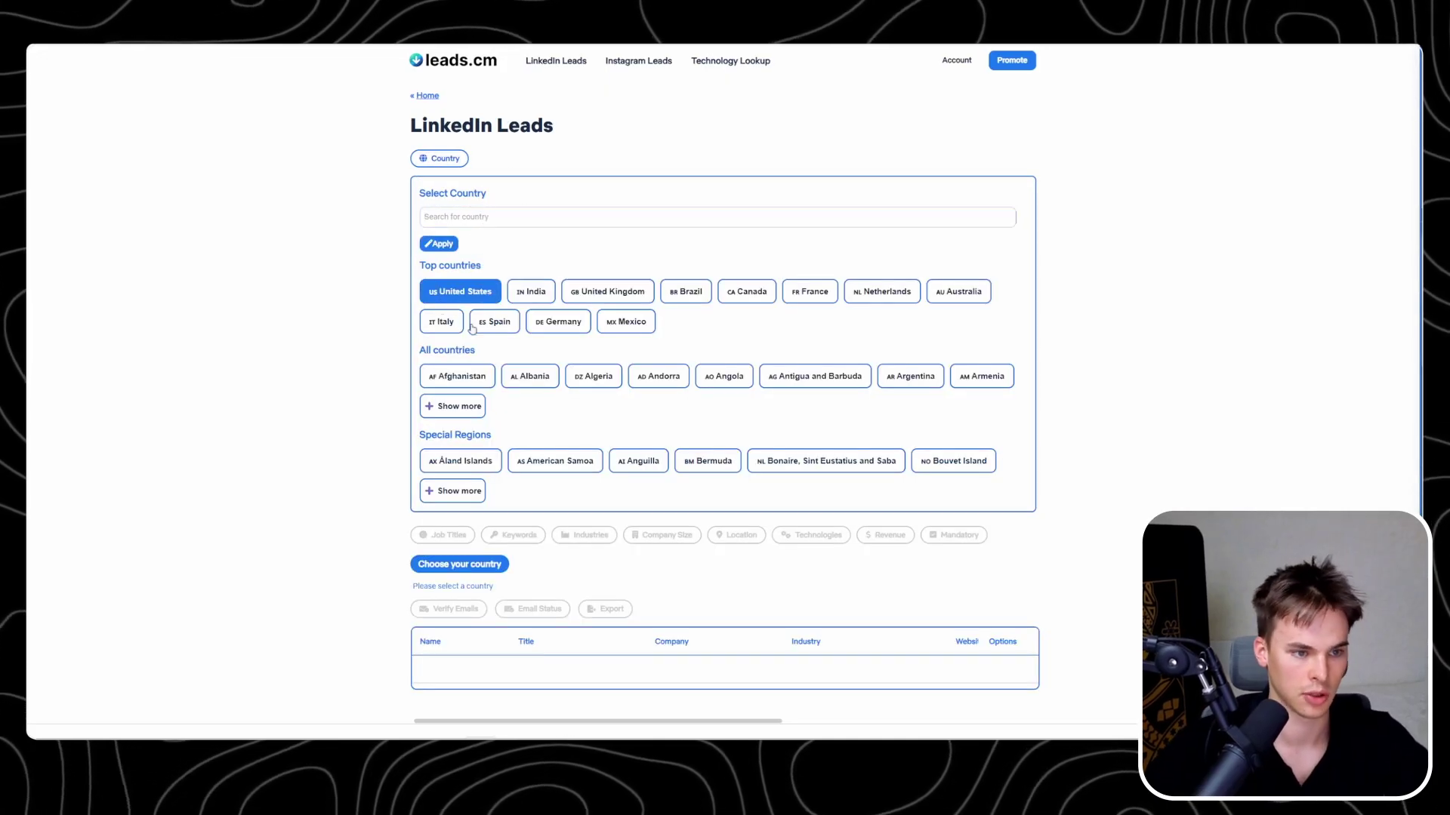
{"action": "key", "text": "Return"}
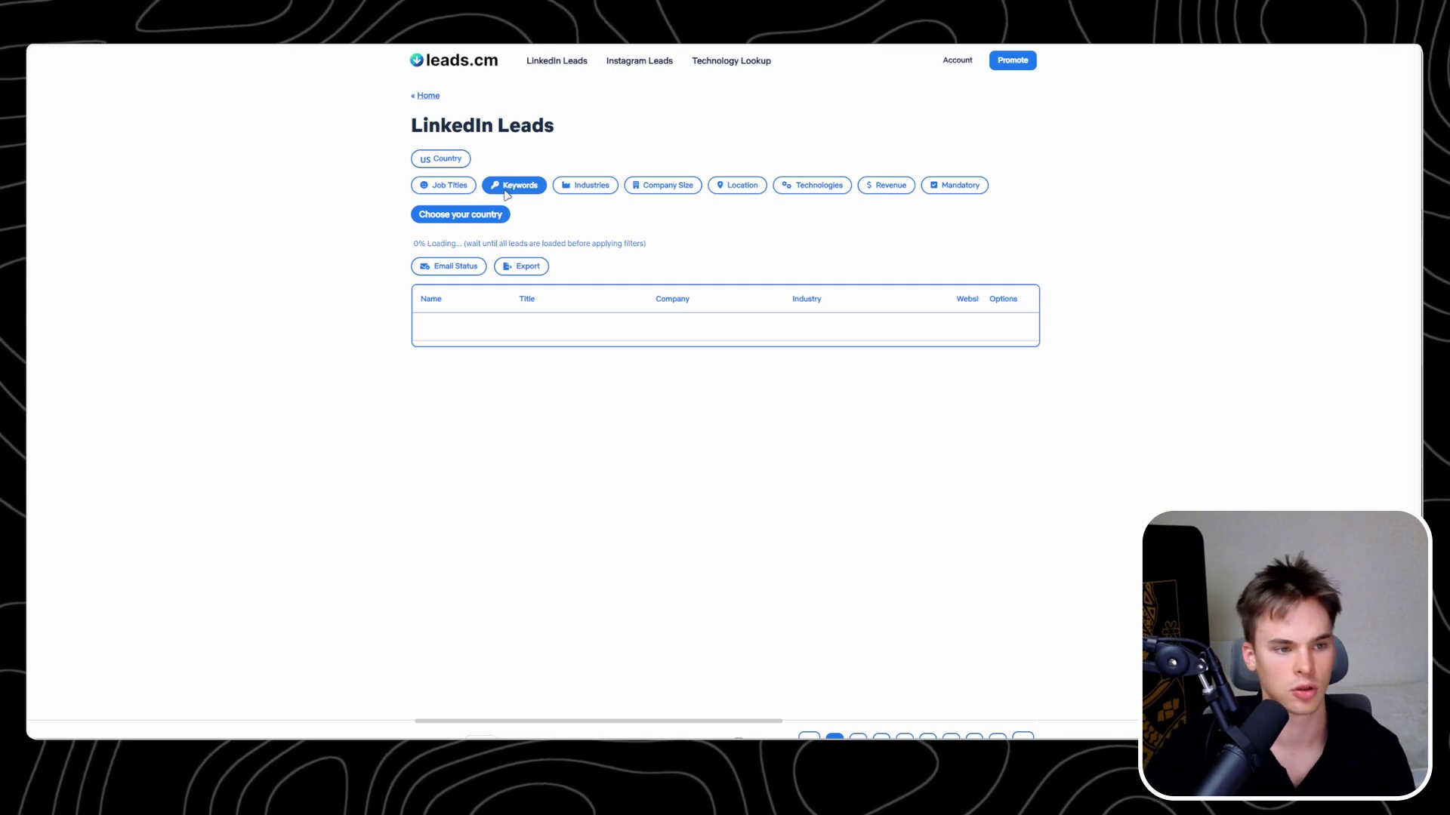
Add a Marketing & advertising industry filter, found by searching 'marketing'
{"action": "left_click", "coordinate": [444, 185]}
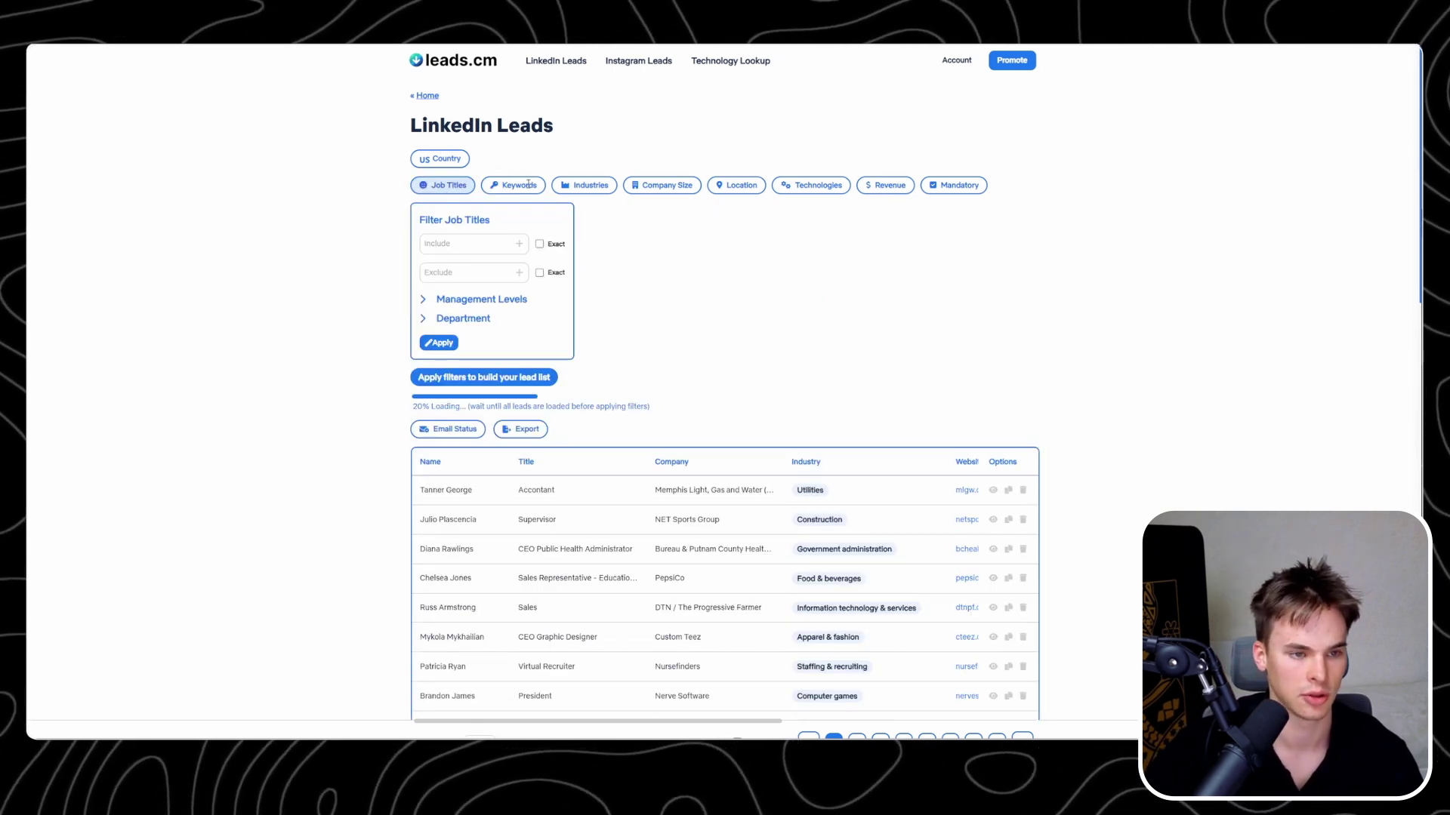
{"action": "left_click", "coordinate": [529, 184]}
{"action": "left_click", "coordinate": [582, 185]}
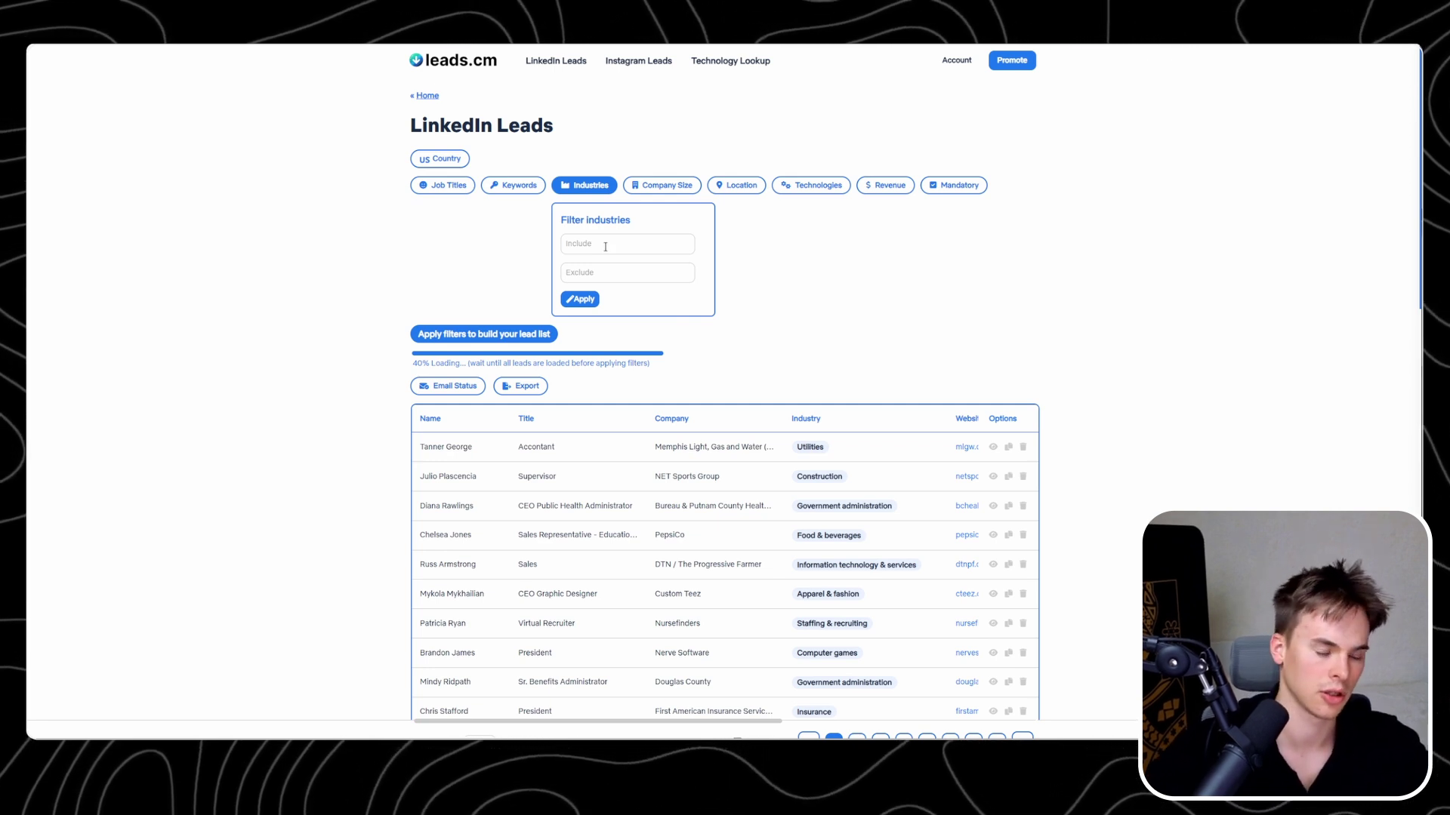
{"action": "left_click", "coordinate": [605, 245]}
{"action": "type", "text": "marketing"}
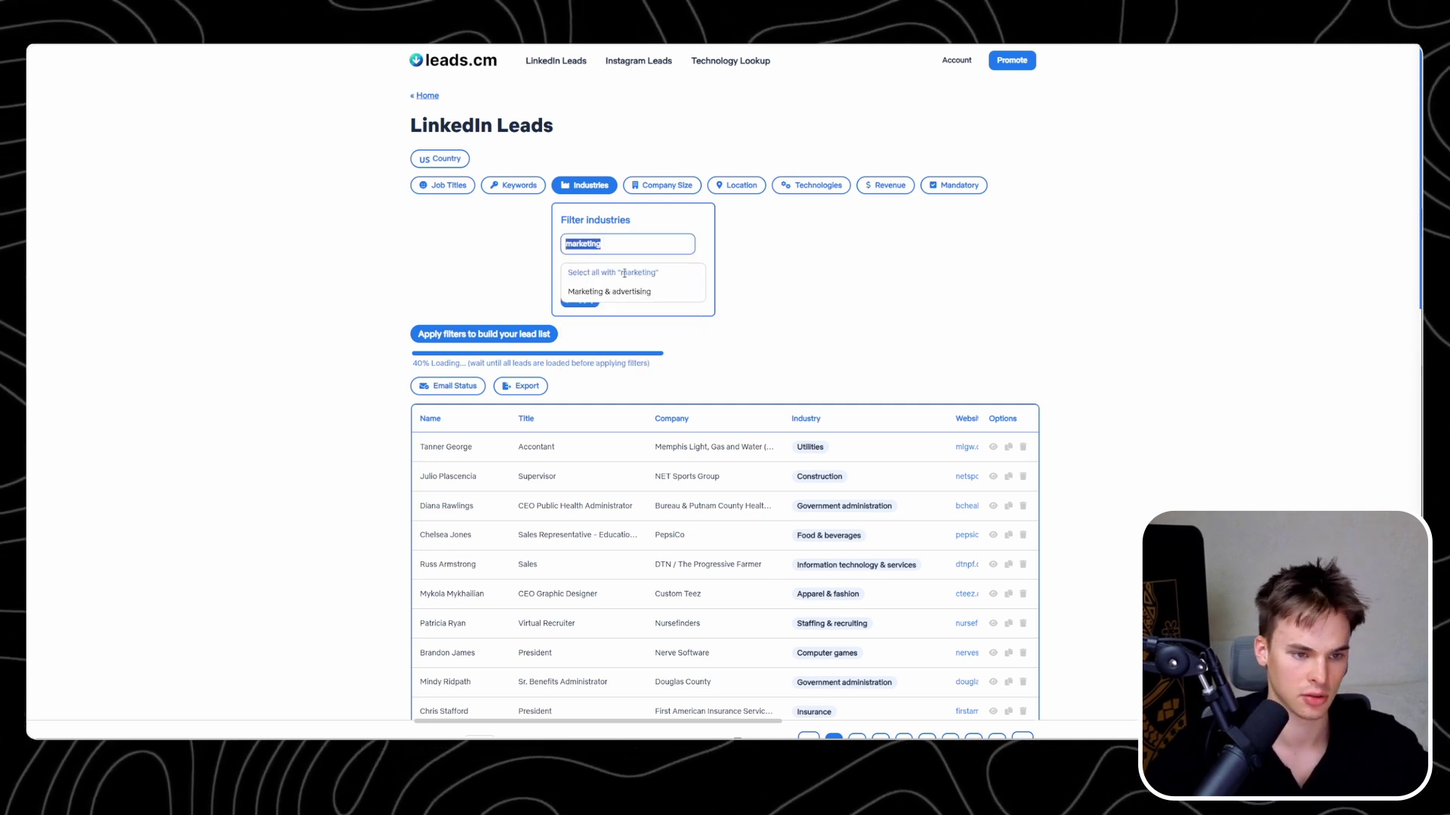
{"action": "left_click", "coordinate": [609, 274]}
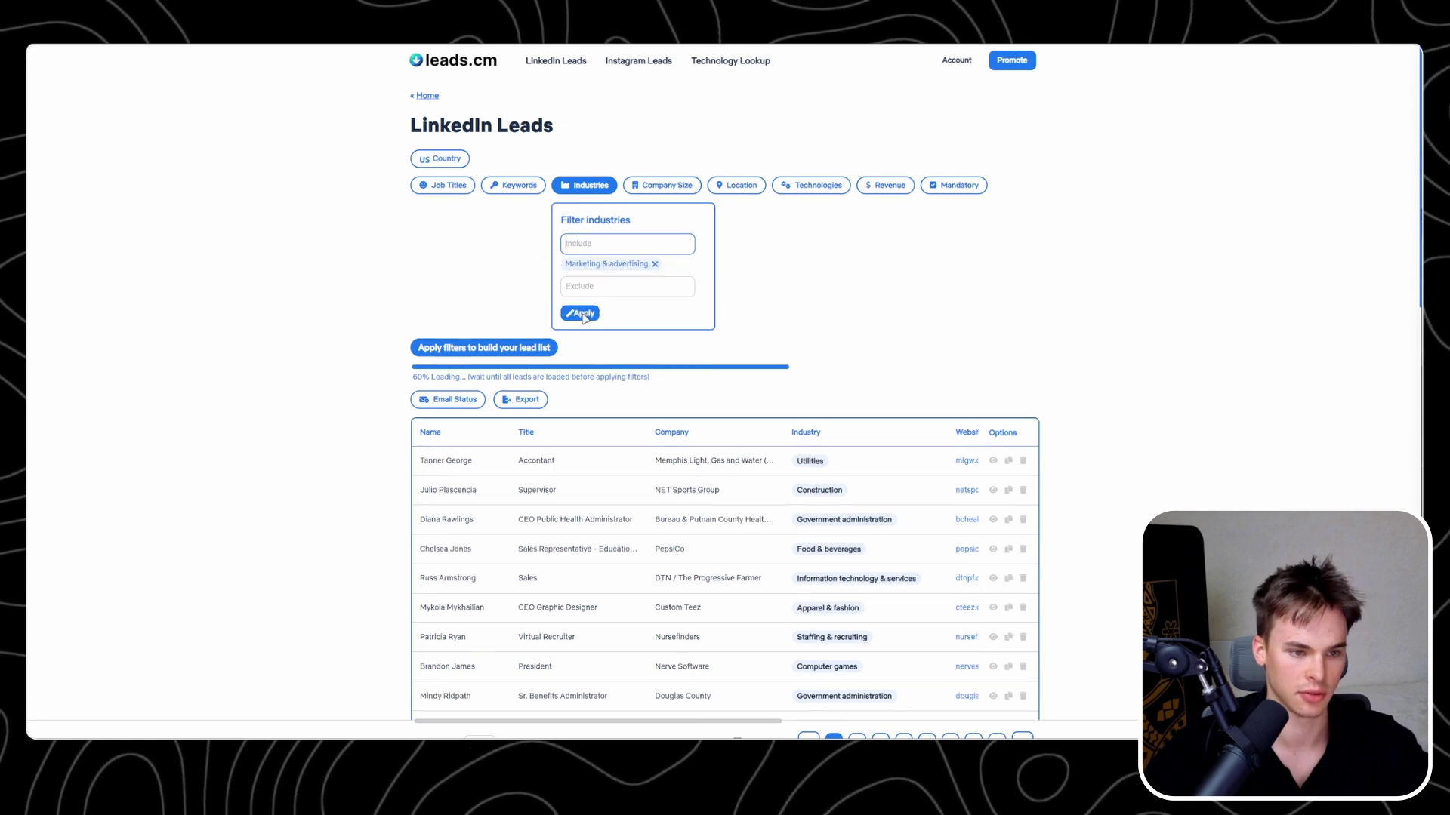
{"action": "left_click", "coordinate": [765, 233]}
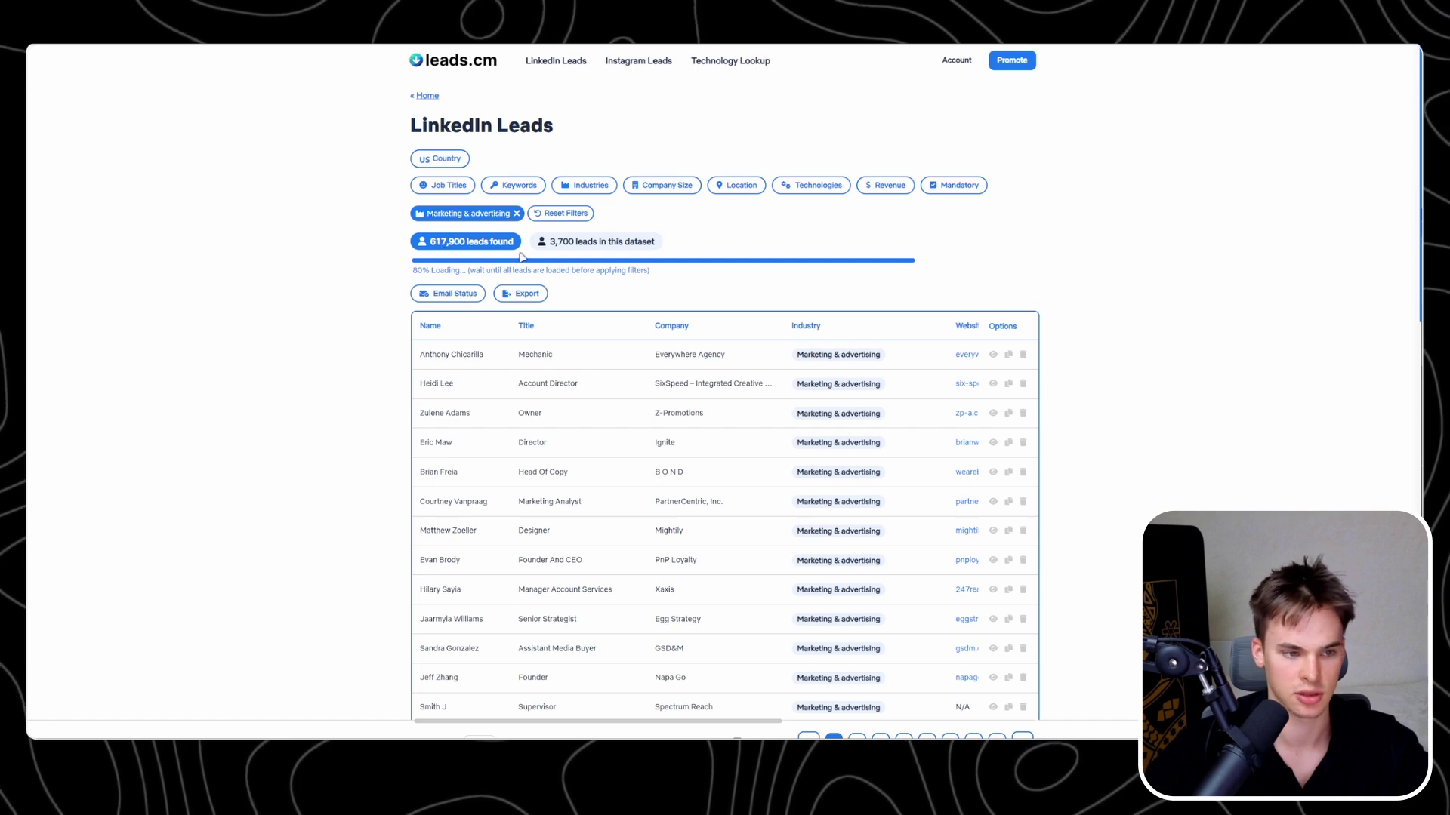
Apply the four smallest company-size filters, leaving 257,180 LinkedIn leads
{"action": "scroll", "coordinate": [1041, 355], "scroll_direction": "down", "scroll_amount": 5}
{"action": "scroll", "coordinate": [1070, 381], "scroll_direction": "down", "scroll_amount": 5}
{"action": "scroll", "coordinate": [982, 317], "scroll_direction": "up", "scroll_amount": 10}
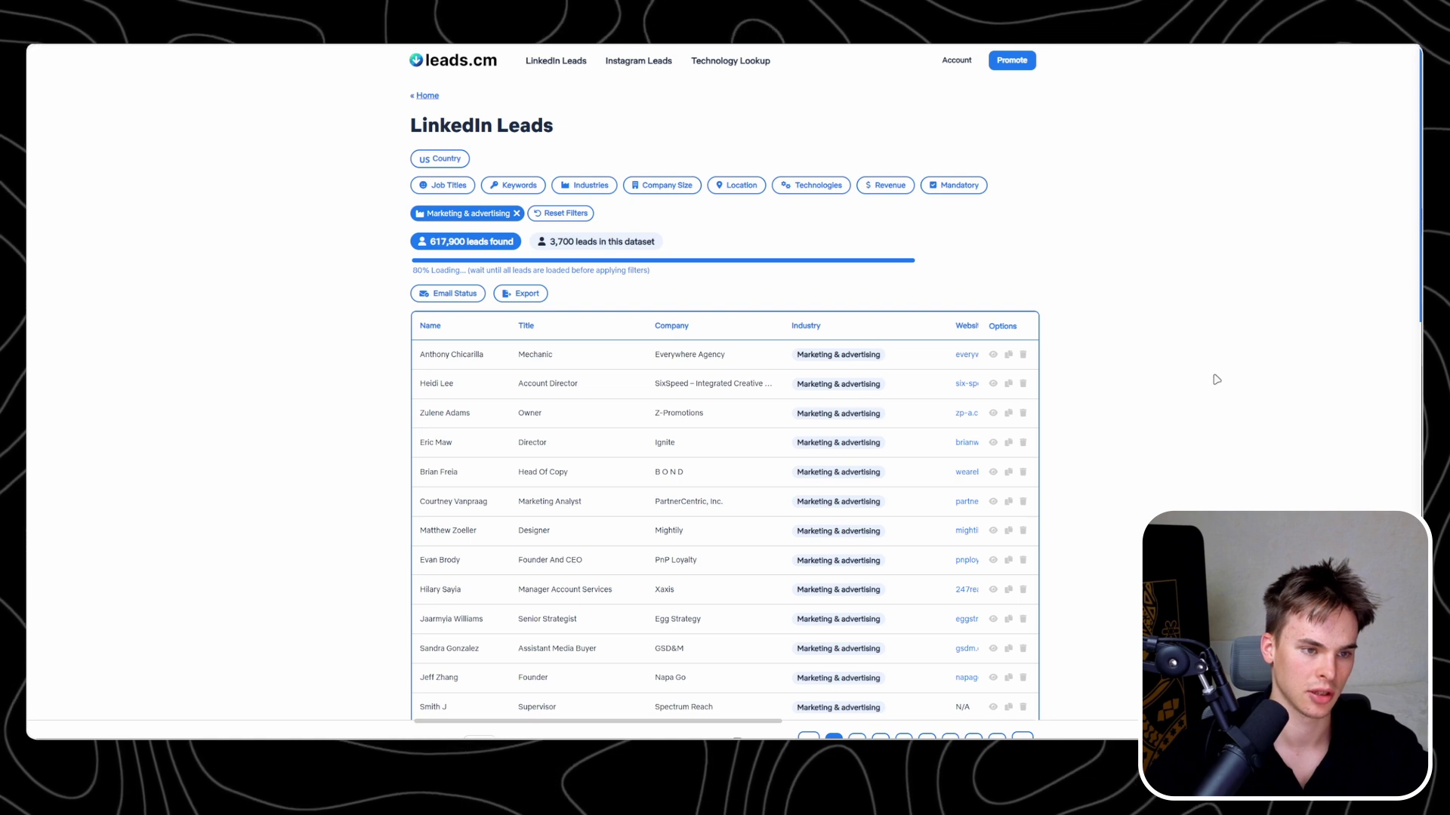
{"action": "left_click", "coordinate": [662, 185]}
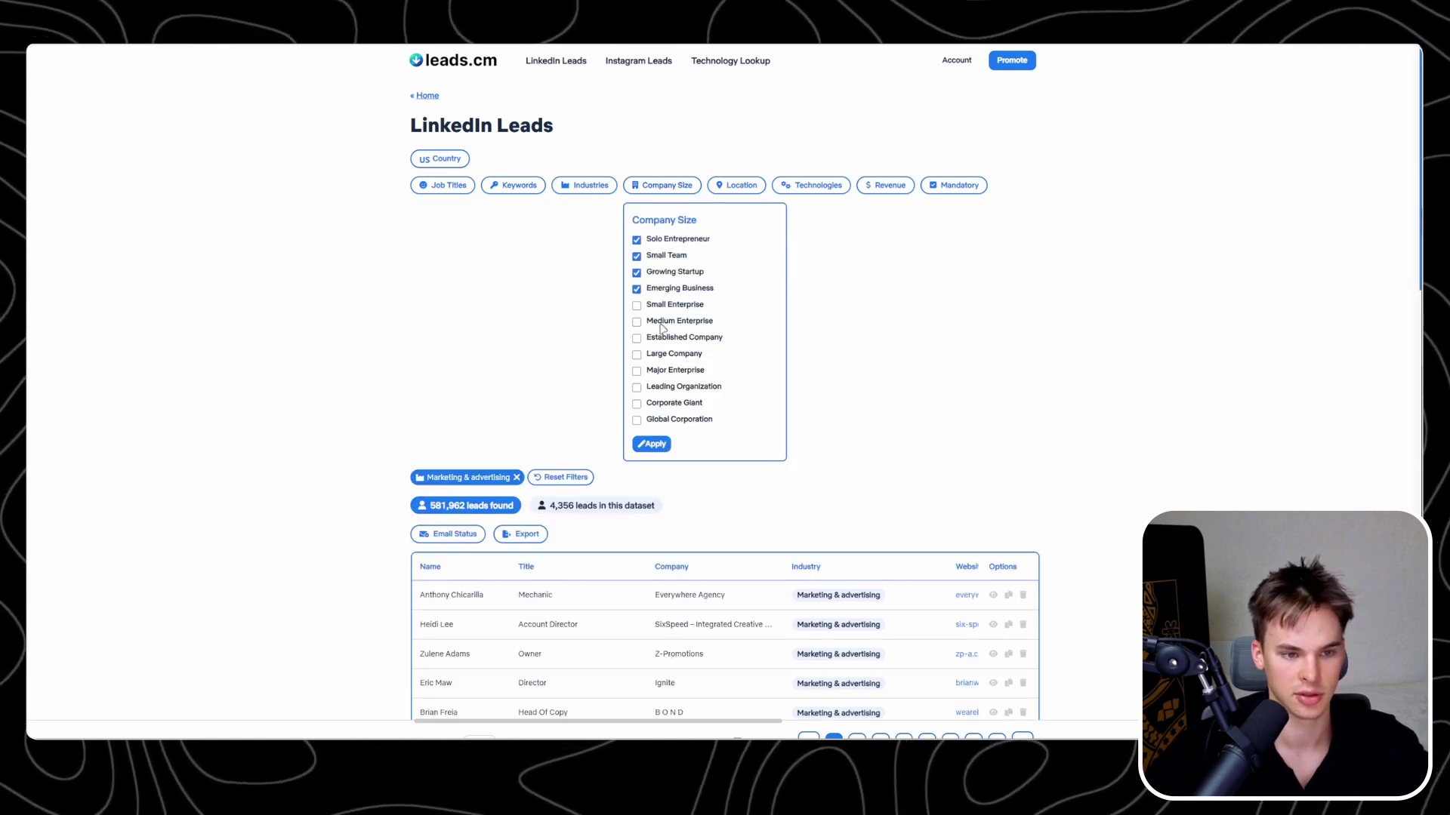
{"action": "key", "text": "alt+shift+d"}
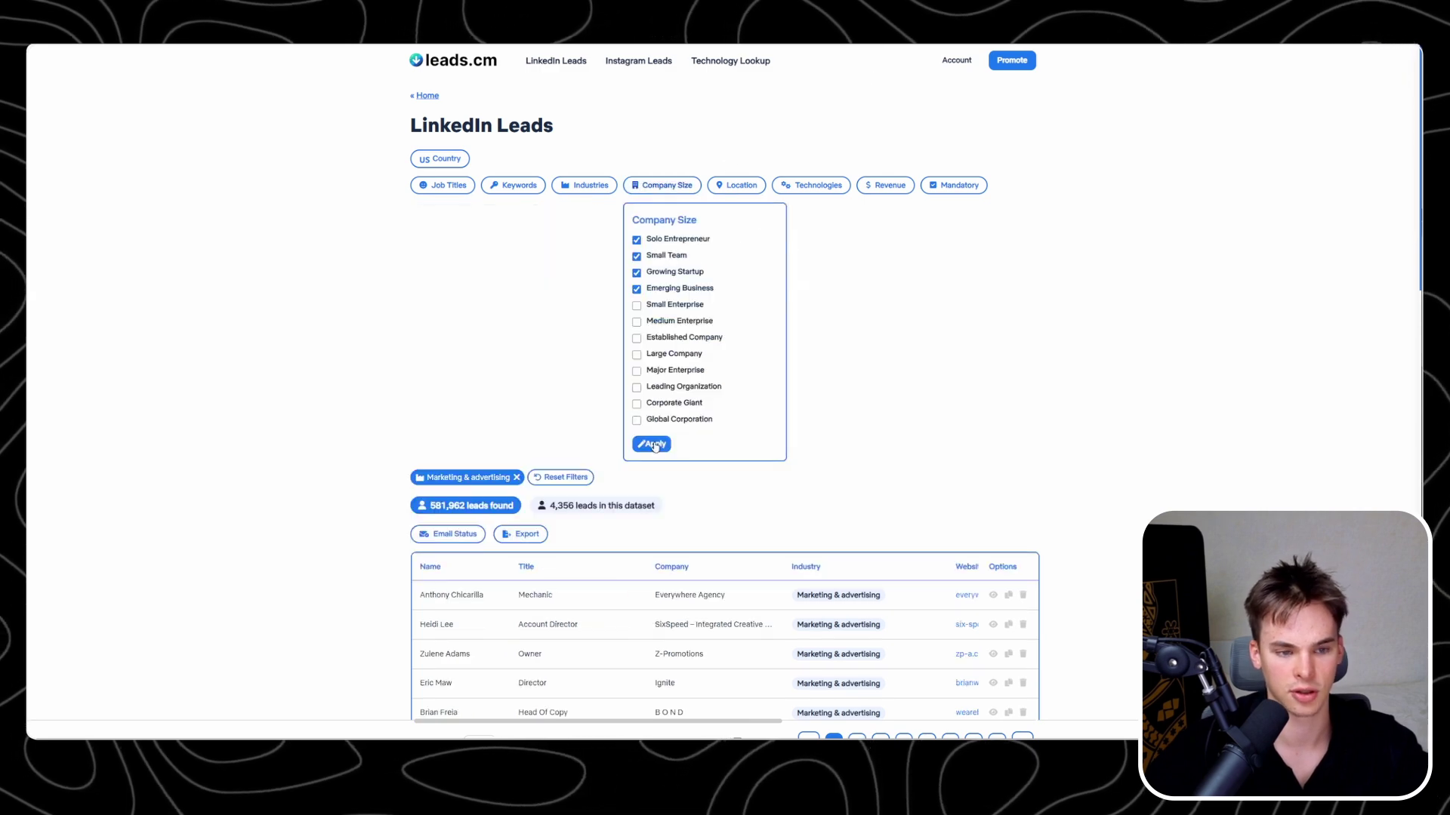
{"action": "left_click", "coordinate": [653, 444]}
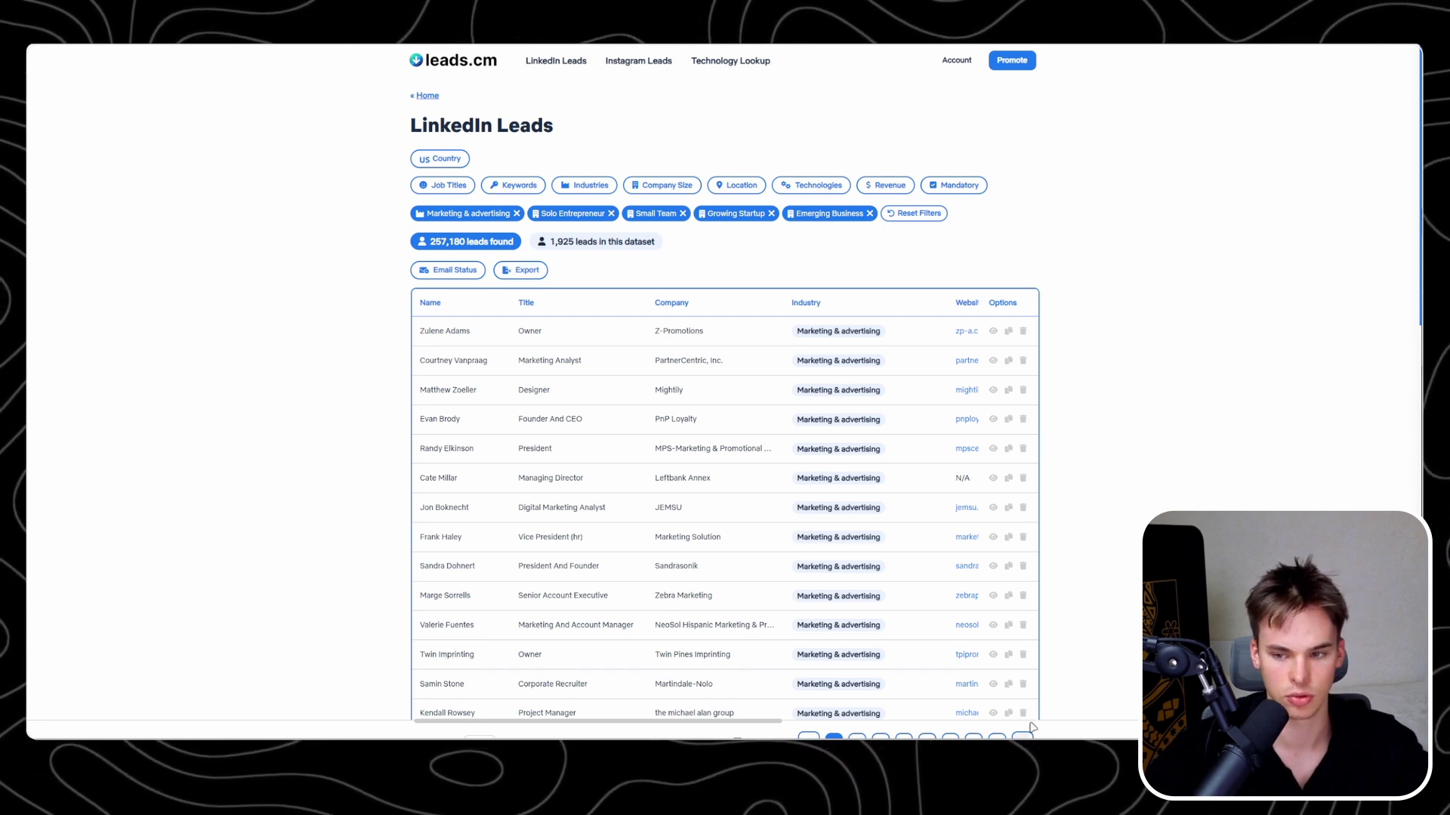
Run an Automated Mass Export of datasets 1–134 to a CSV file
{"action": "left_click", "coordinate": [527, 271]}
{"action": "left_click", "coordinate": [585, 370]}
{"action": "type", "text": "tes"}
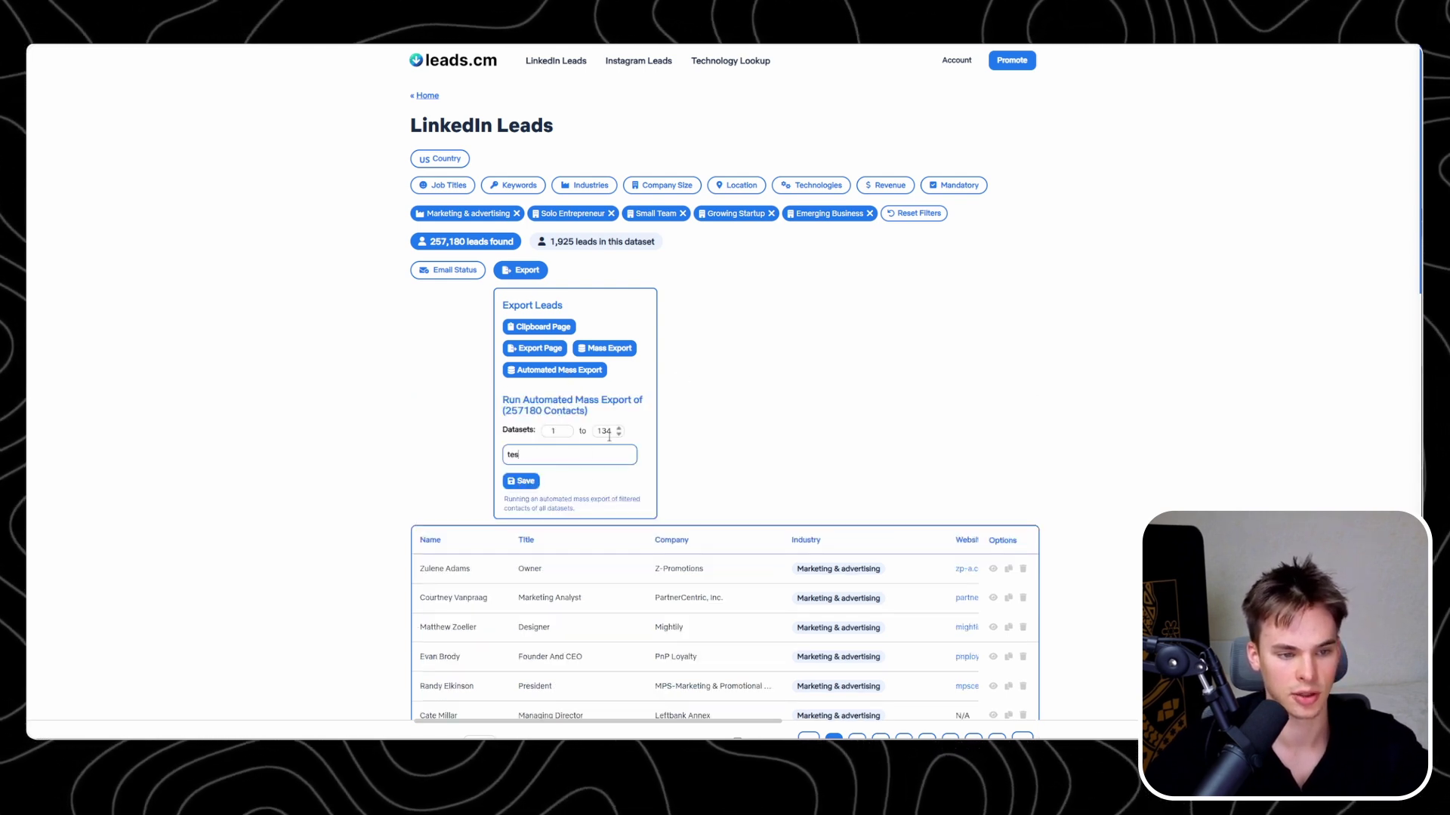
{"action": "key", "text": "Return"}
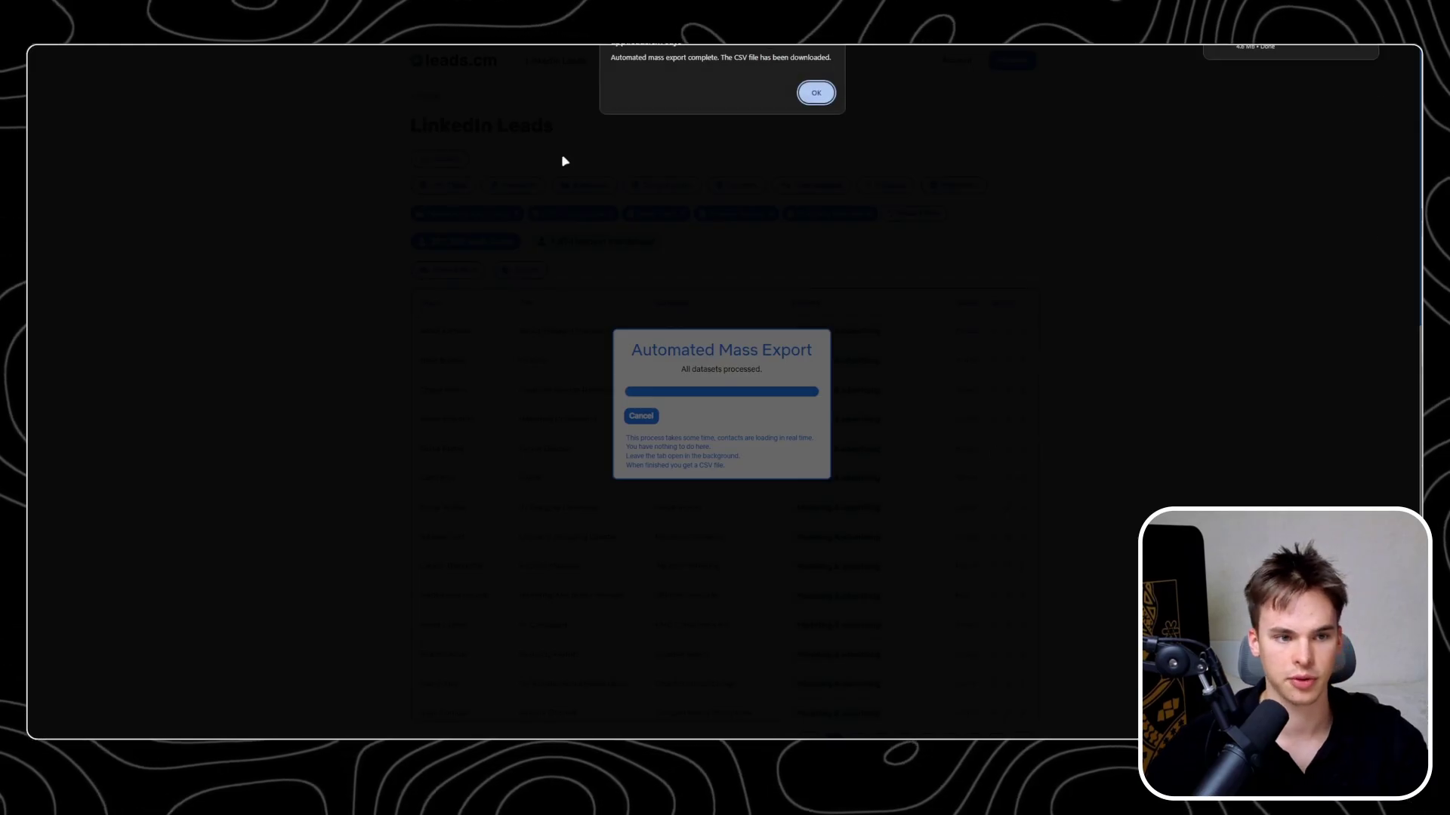
Inspect phone numbers across the ~3,800-row LinkedIn CSV in Excel, then close it
{"action": "left_click", "coordinate": [816, 92]}
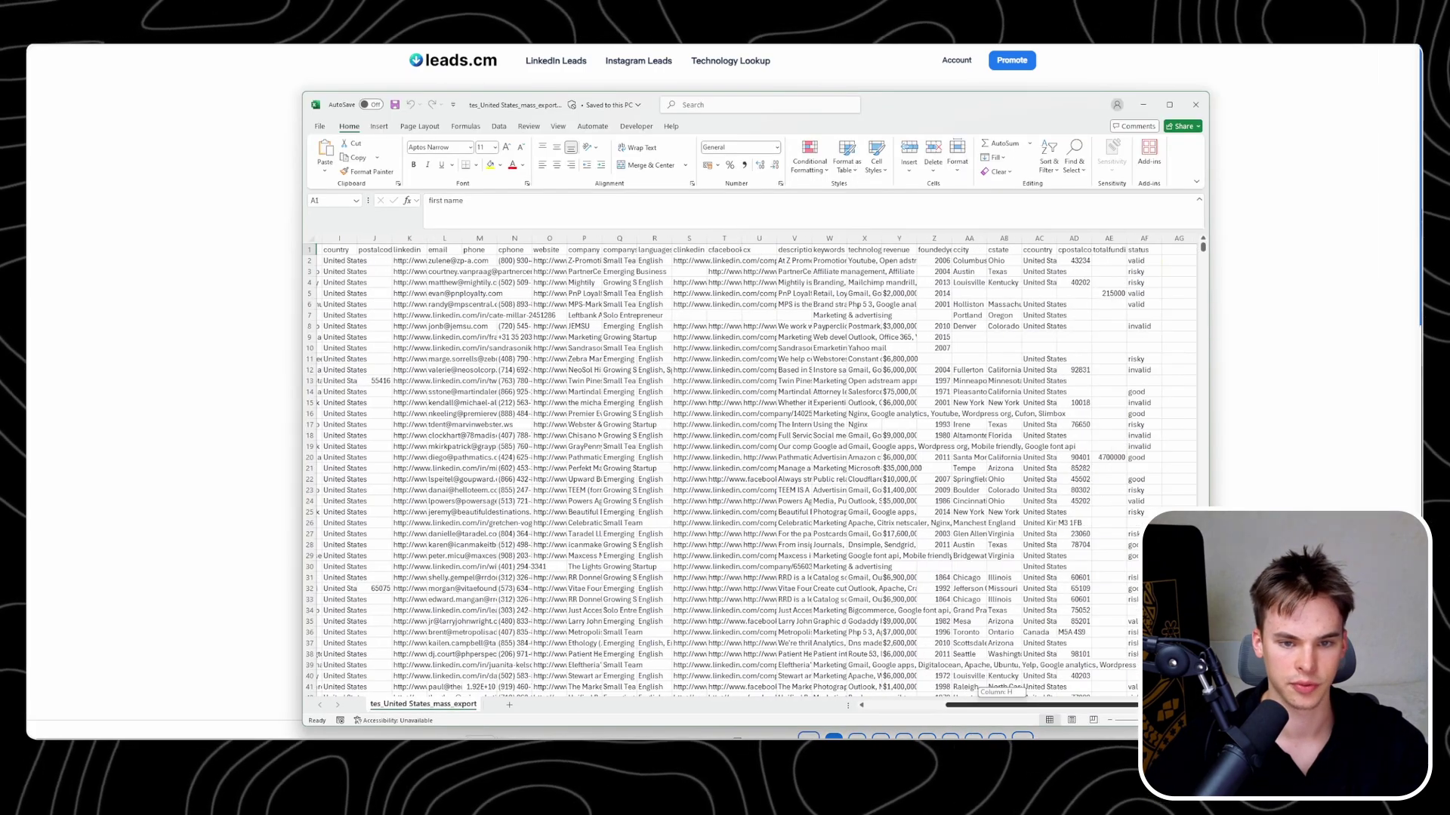
{"action": "left_click", "coordinate": [753, 283]}
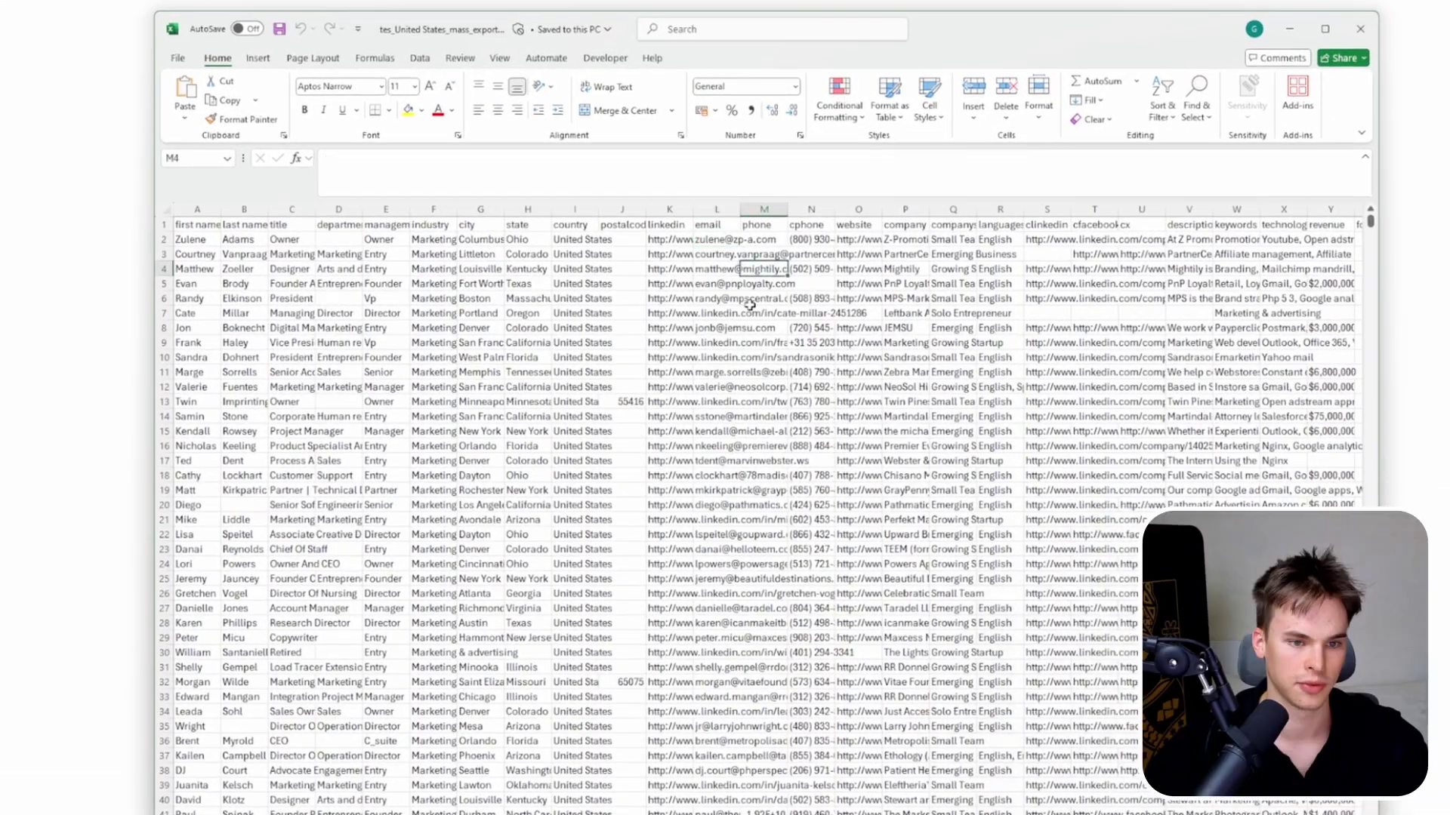
{"action": "key", "text": "Down"}
{"action": "key", "text": "Down"}
{"action": "key", "text": "Right"}
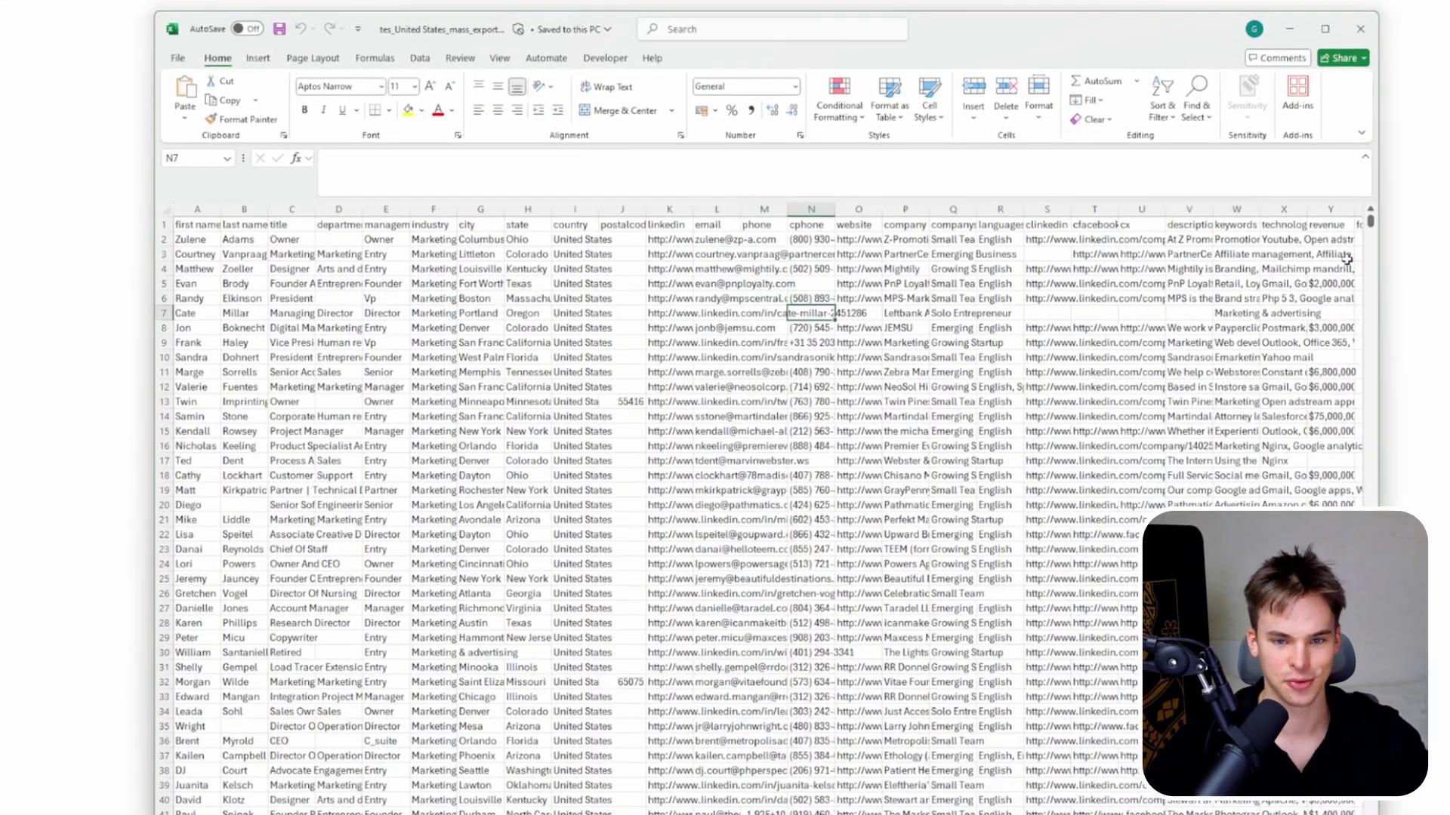
{"action": "left_click_drag", "start_coordinate": [1371, 225], "coordinate": [1372, 725]}
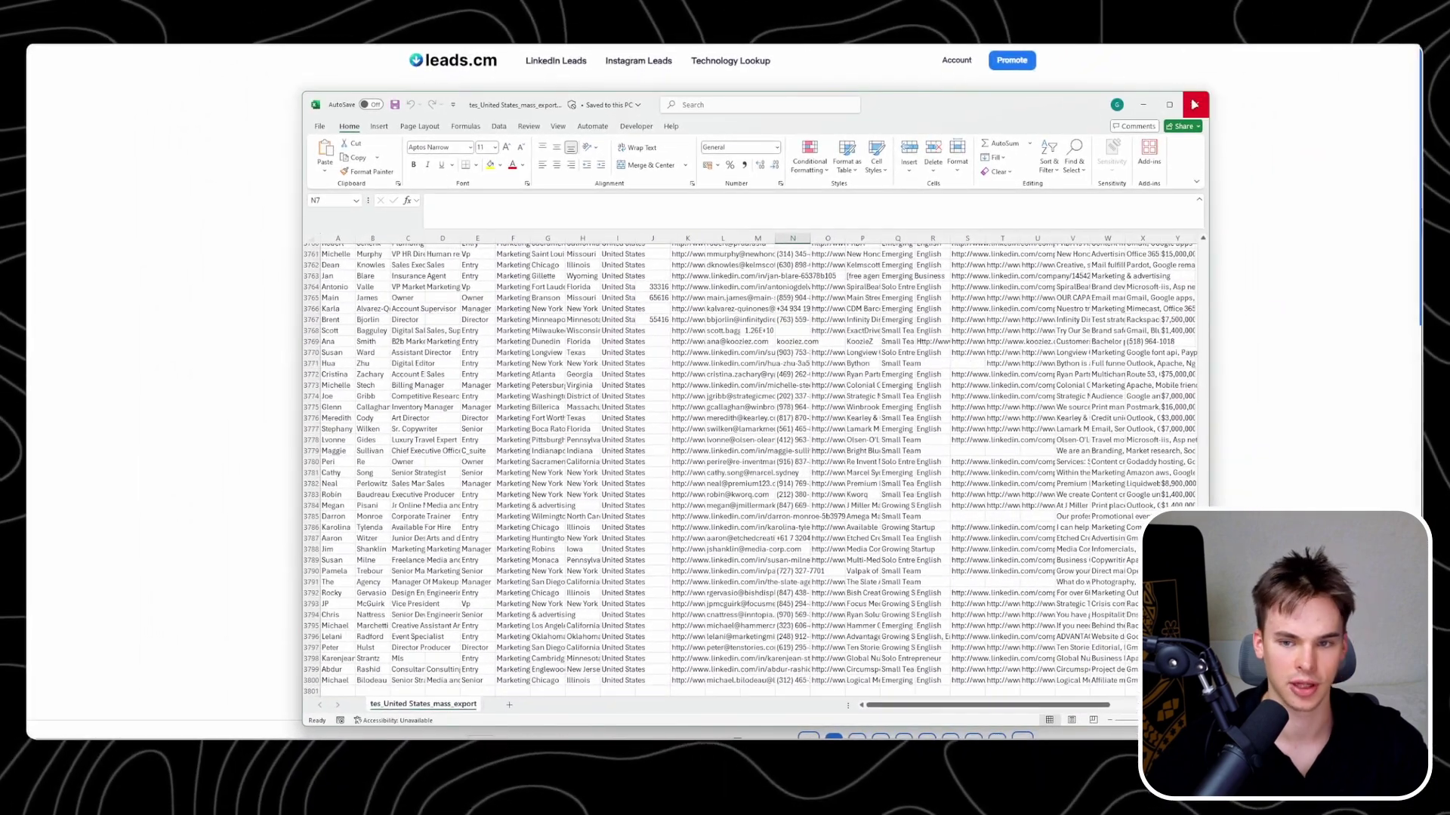
{"action": "left_click", "coordinate": [1194, 104]}
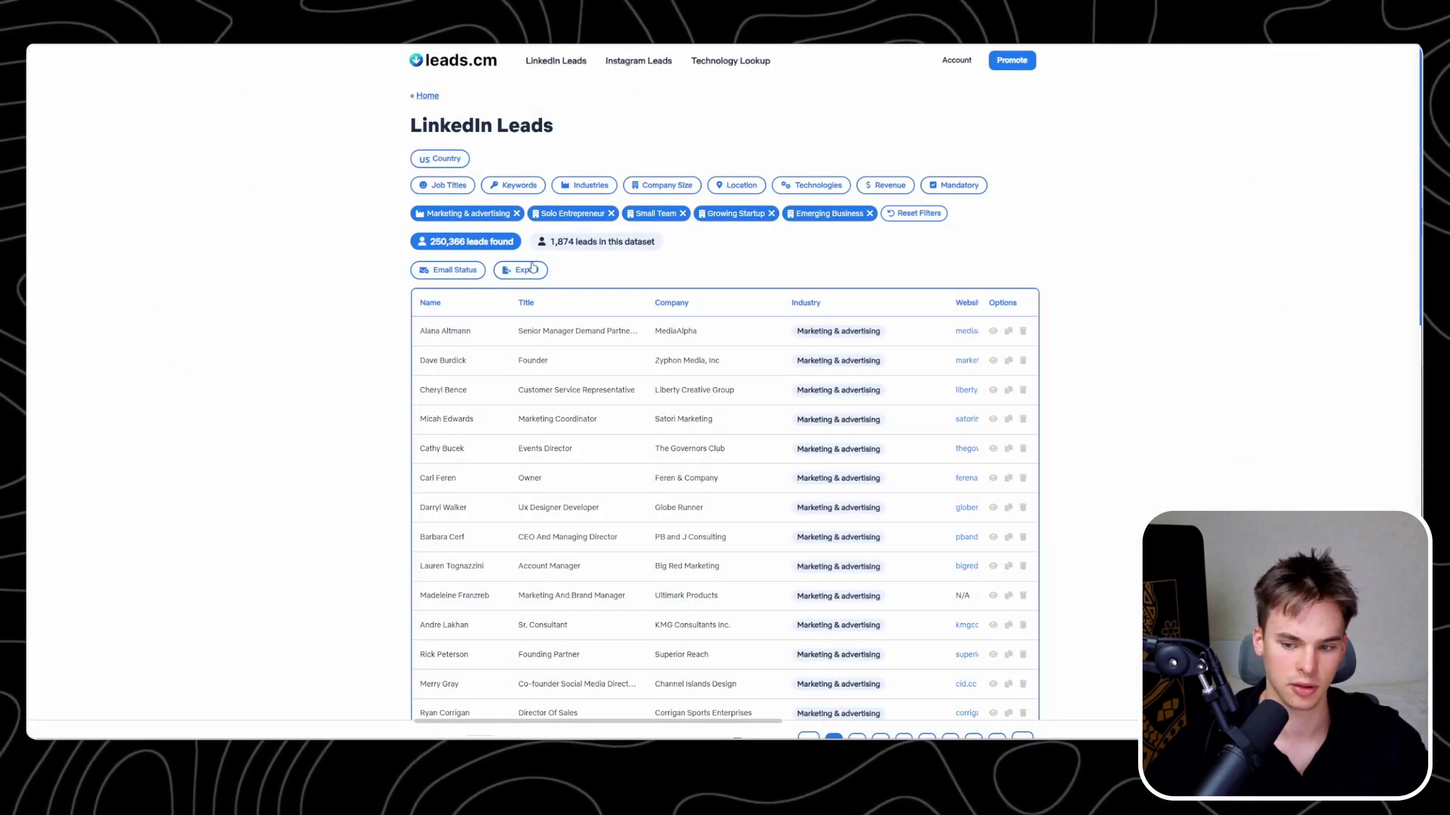
Build a new Instagram Lead List from the Instagram card on the home page
{"action": "scroll", "coordinate": [961, 284], "scroll_direction": "down", "scroll_amount": 8}
{"action": "scroll", "coordinate": [960, 283], "scroll_direction": "up", "scroll_amount": 5}
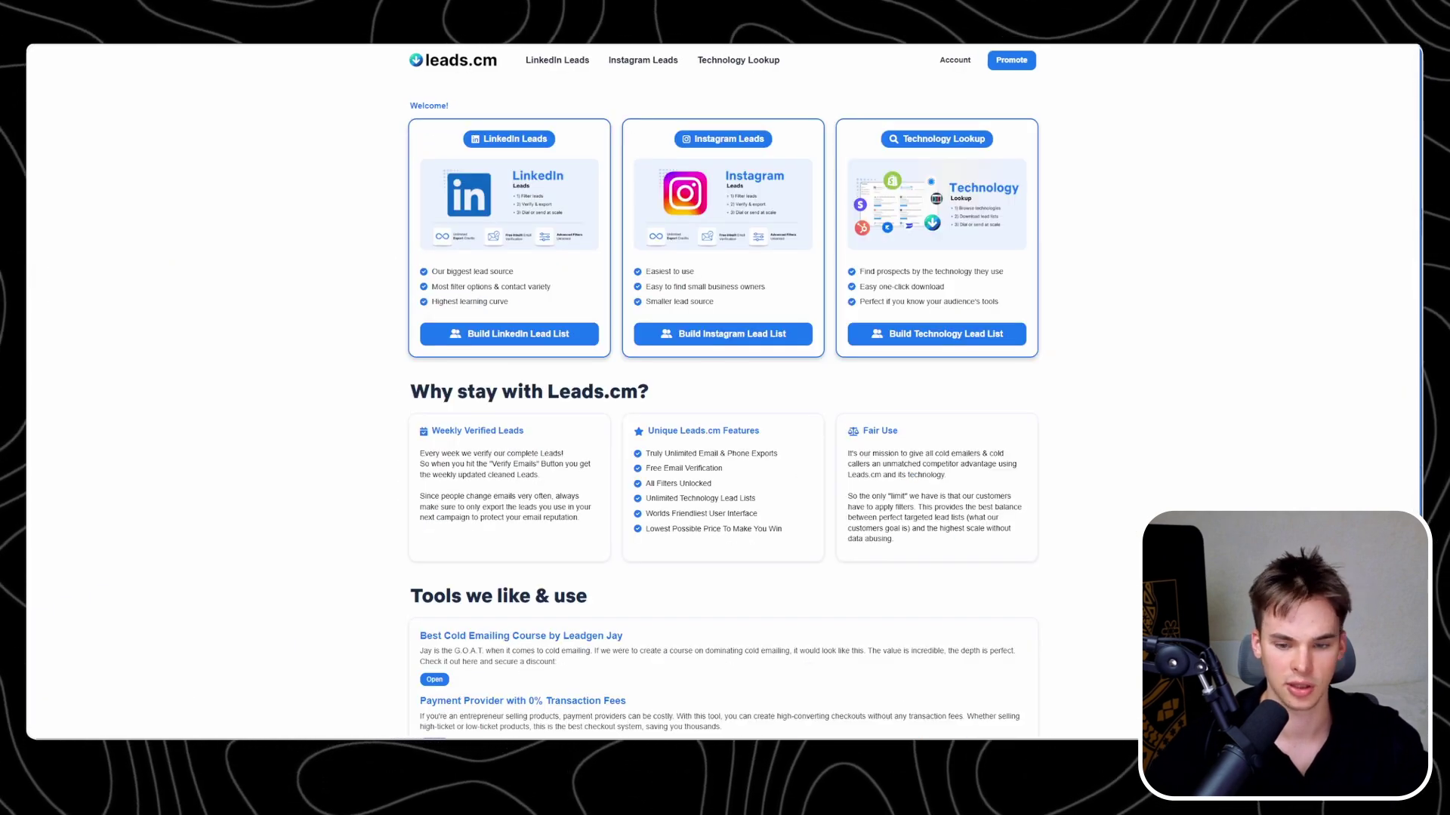
{"action": "left_click", "coordinate": [642, 60]}
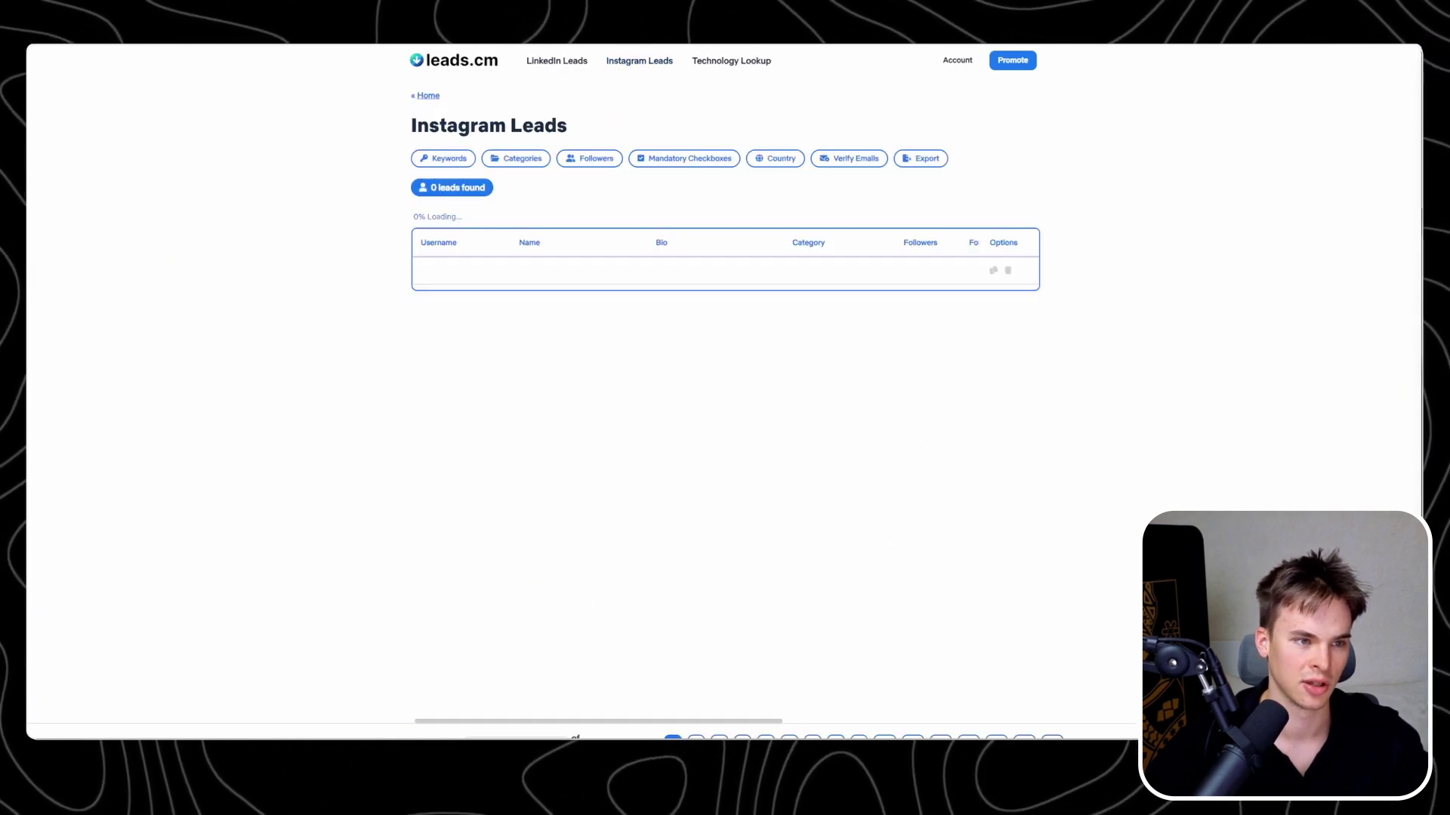